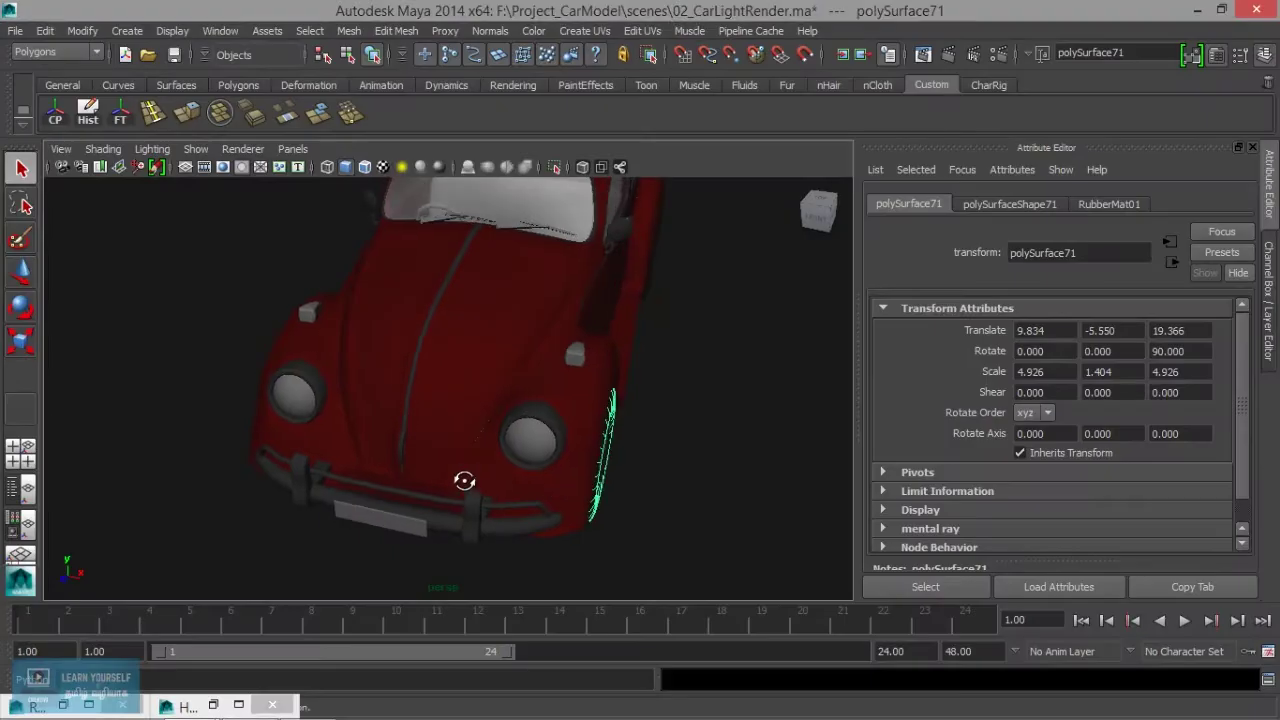
# Isolate the selected tyre in the viewport and bring up its UV layout in the UV Texture Editor.
pyautogui.moveTo(457, 486)
pyautogui.keyDown('alt'); pyautogui.mouseDown()
pyautogui.moveTo(371, 466)
pyautogui.moveTo(449, 434)
pyautogui.moveTo(477, 457)
pyautogui.mouseUp(); pyautogui.keyUp('alt')
pyautogui.keyDown('alt'); pyautogui.moveTo(477, 457); pyautogui.dragTo(617, 494, button='right'); pyautogui.keyUp('alt')
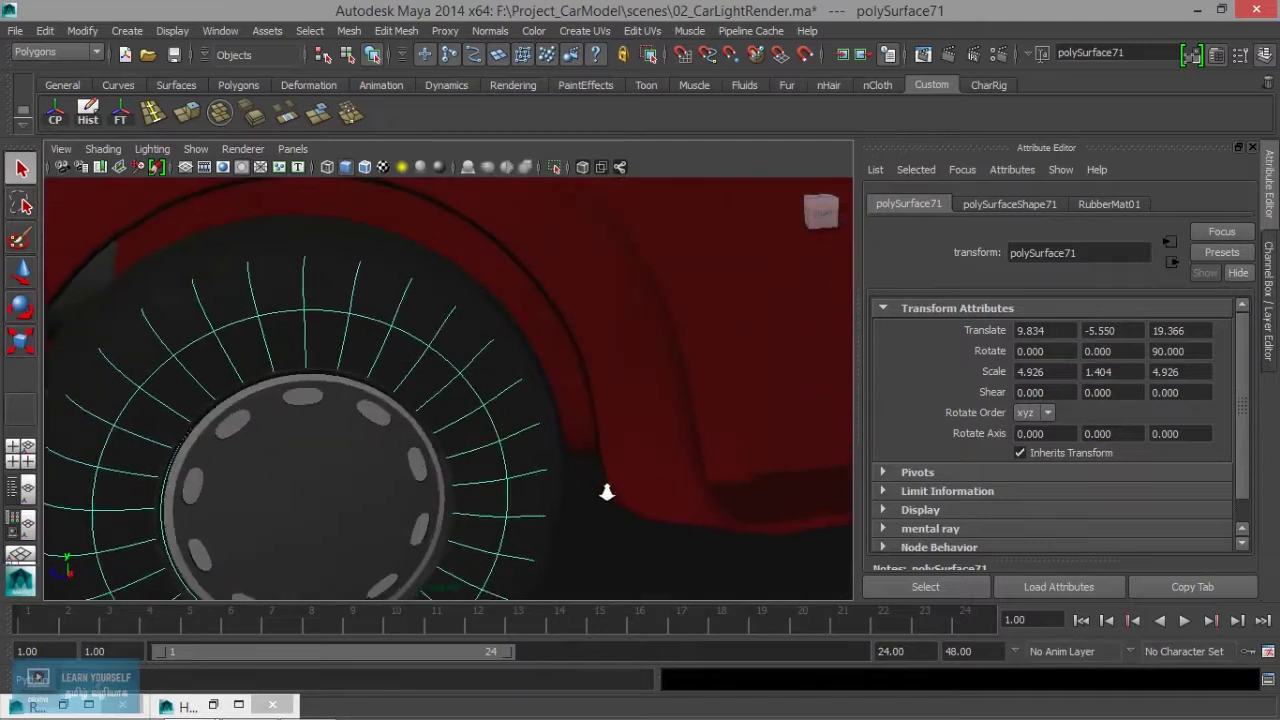
pyautogui.keyDown('alt'); pyautogui.moveTo(571, 486); pyautogui.dragTo(586, 440, button='middle'); pyautogui.keyUp('alt')
pyautogui.moveTo(568, 454)
pyautogui.keyDown('alt'); pyautogui.mouseDown()
pyautogui.moveTo(560, 429)
pyautogui.moveTo(537, 434)
pyautogui.mouseUp(); pyautogui.keyUp('alt')
pyautogui.keyDown('alt'); pyautogui.moveTo(537, 434); pyautogui.dragTo(617, 469, button='middle'); pyautogui.keyUp('alt')
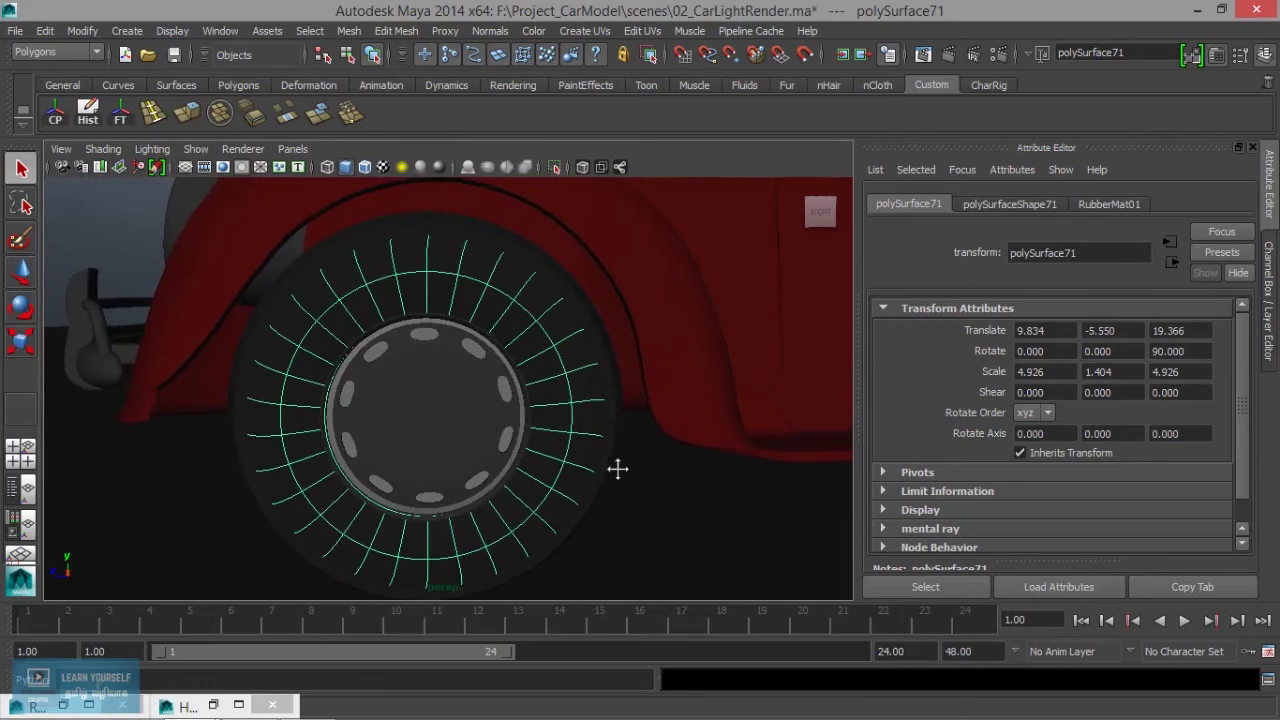
pyautogui.click(53, 52)
pyautogui.click(53, 52)
pyautogui.click(604, 33)
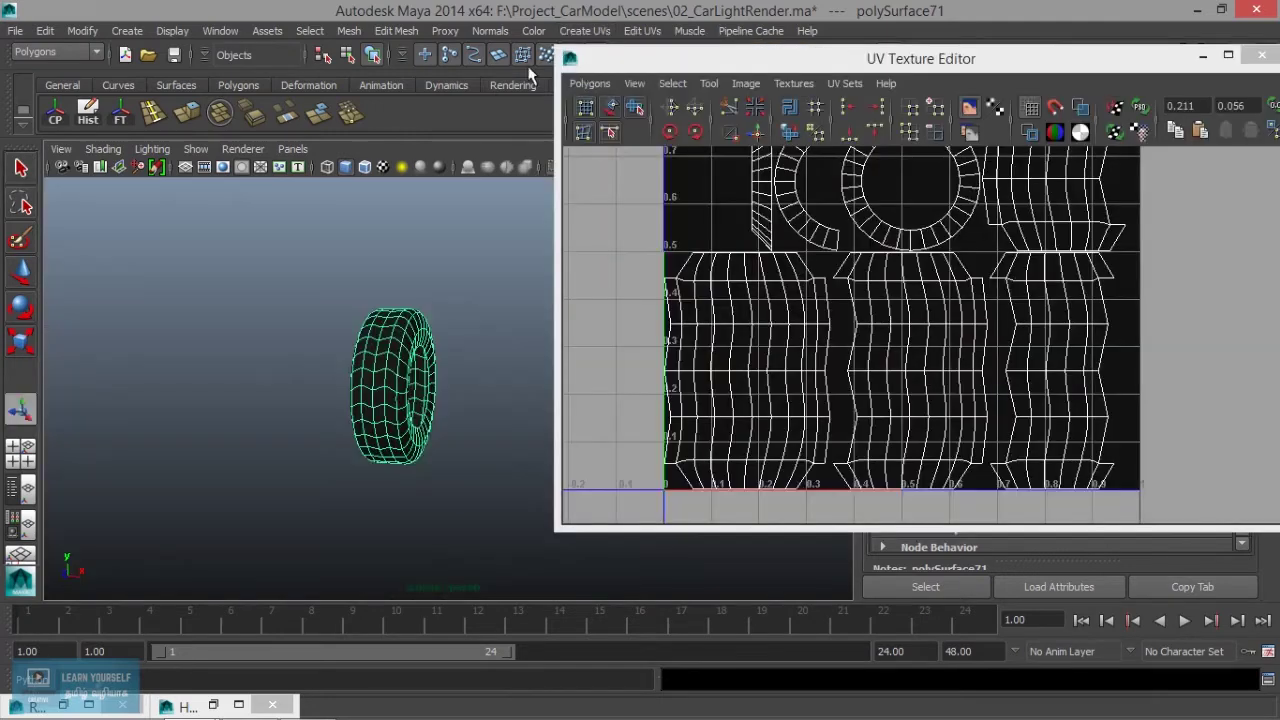
pyautogui.click(578, 38)
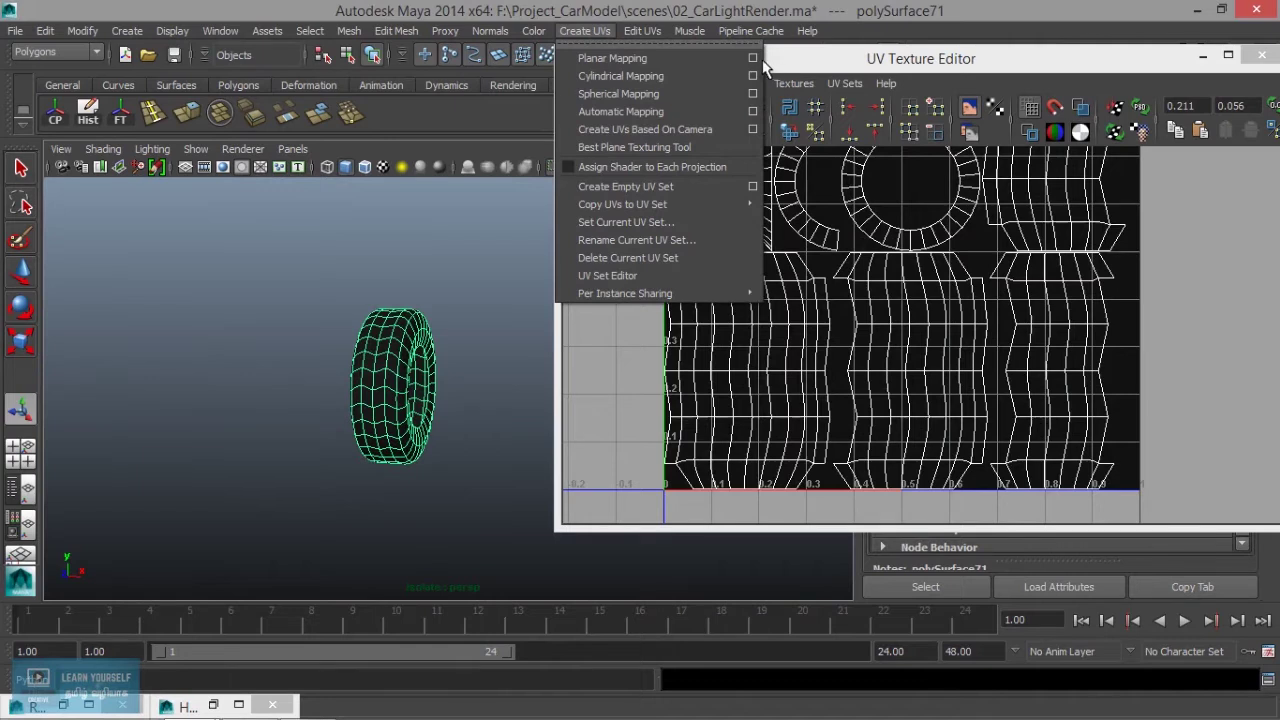
# Apply a planar UV projection to the tyre from the X axis.
pyautogui.click(760, 97)
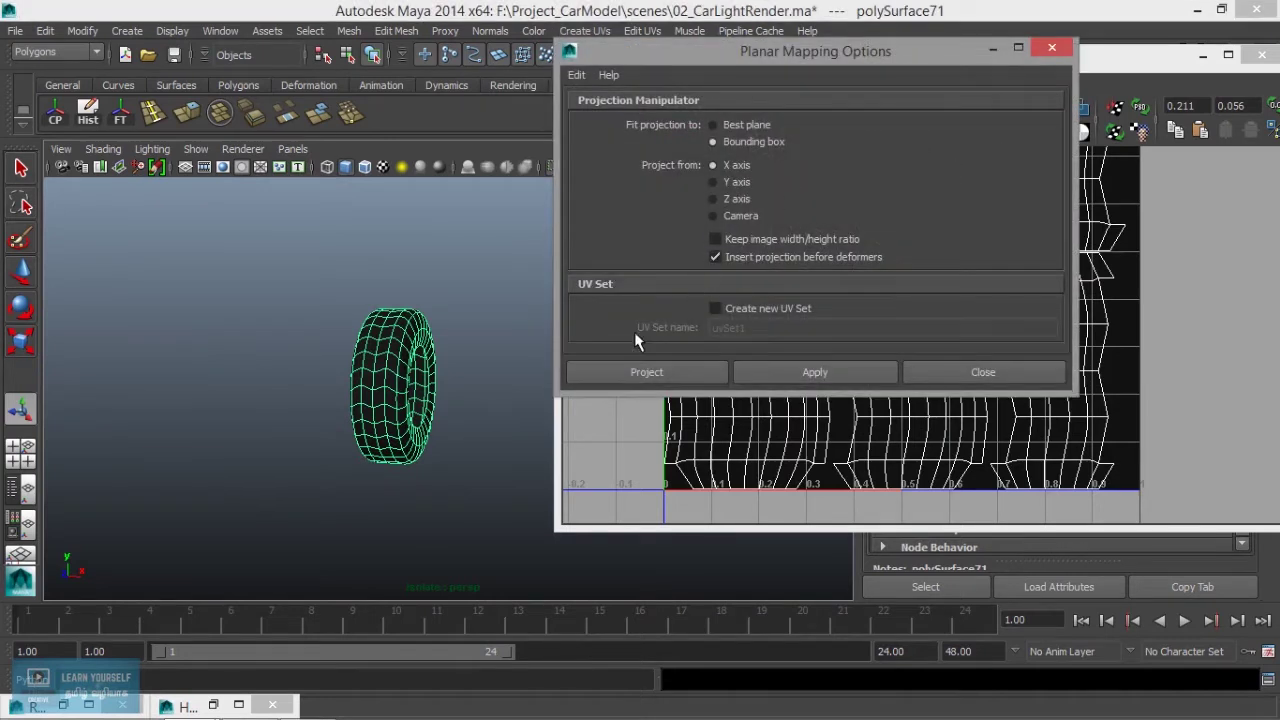
pyautogui.moveTo(386, 443)
pyautogui.keyDown('alt'); pyautogui.mouseDown()
pyautogui.moveTo(409, 436)
pyautogui.moveTo(380, 445)
pyautogui.mouseUp(); pyautogui.keyUp('alt')
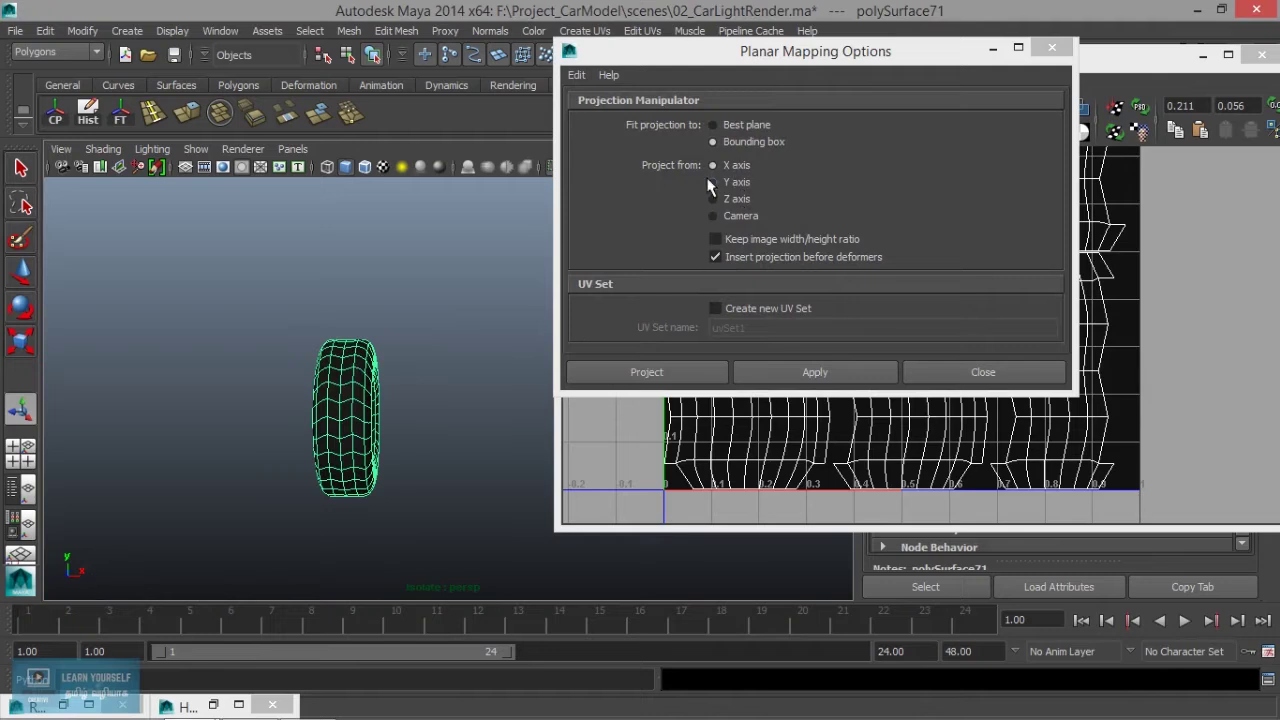
pyautogui.click(800, 372)
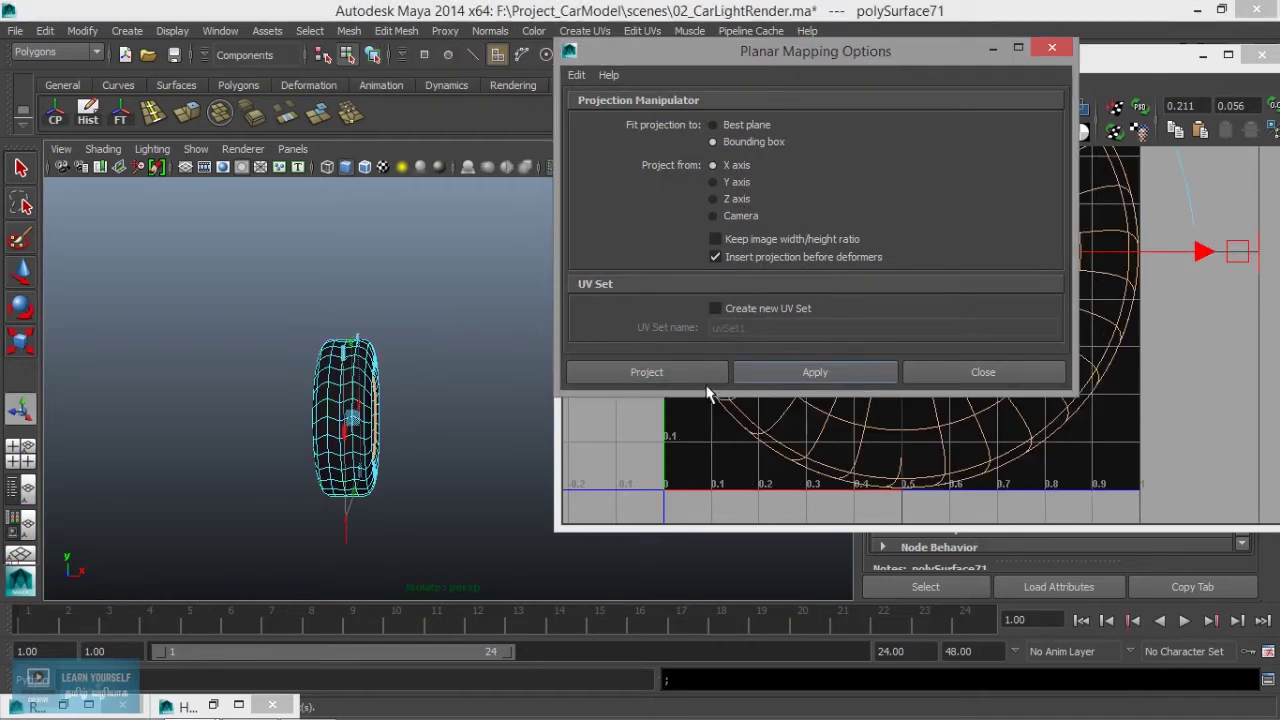
pyautogui.moveTo(958, 60); pyautogui.dragTo(647, 41)
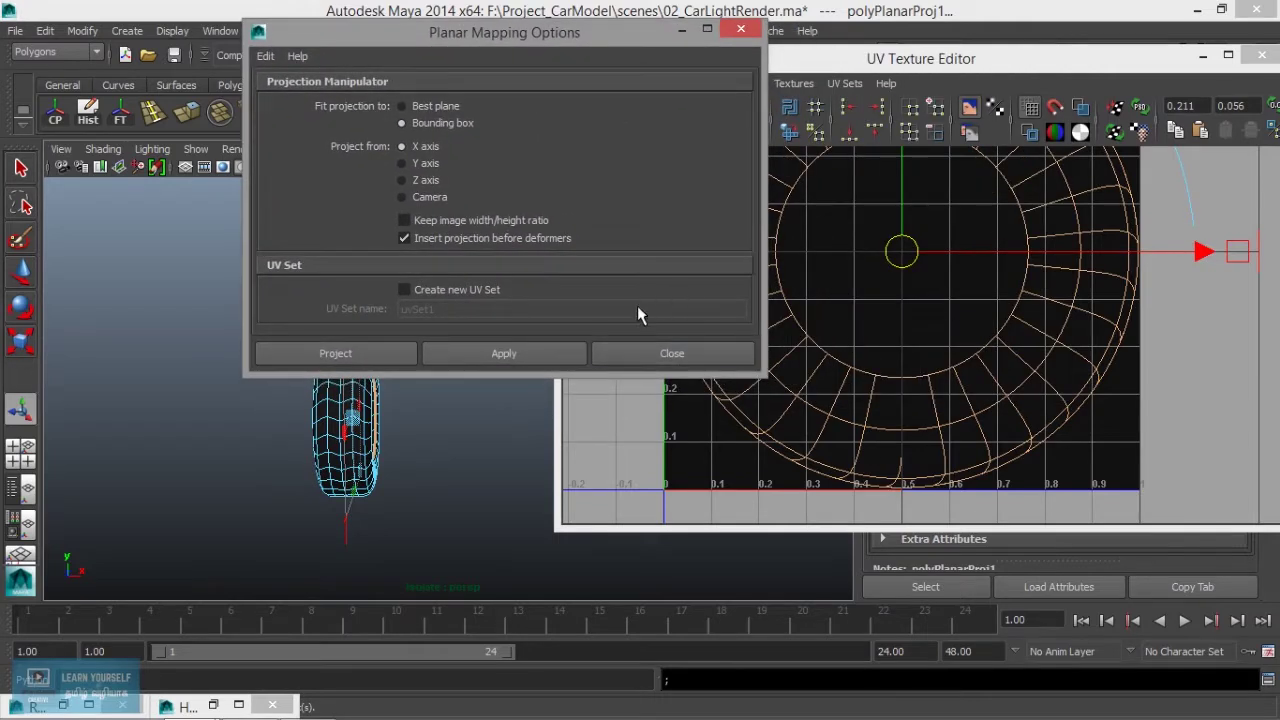
pyautogui.click(652, 354)
# Return to Object Mode, reselect the whole tyre, and centre its flat UV ring in the editor.
pyautogui.moveTo(417, 428)
pyautogui.keyDown('alt'); pyautogui.mouseDown()
pyautogui.moveTo(292, 430)
pyautogui.moveTo(534, 457)
pyautogui.mouseUp(); pyautogui.keyUp('alt')
pyautogui.scroll(3, 300, 440)
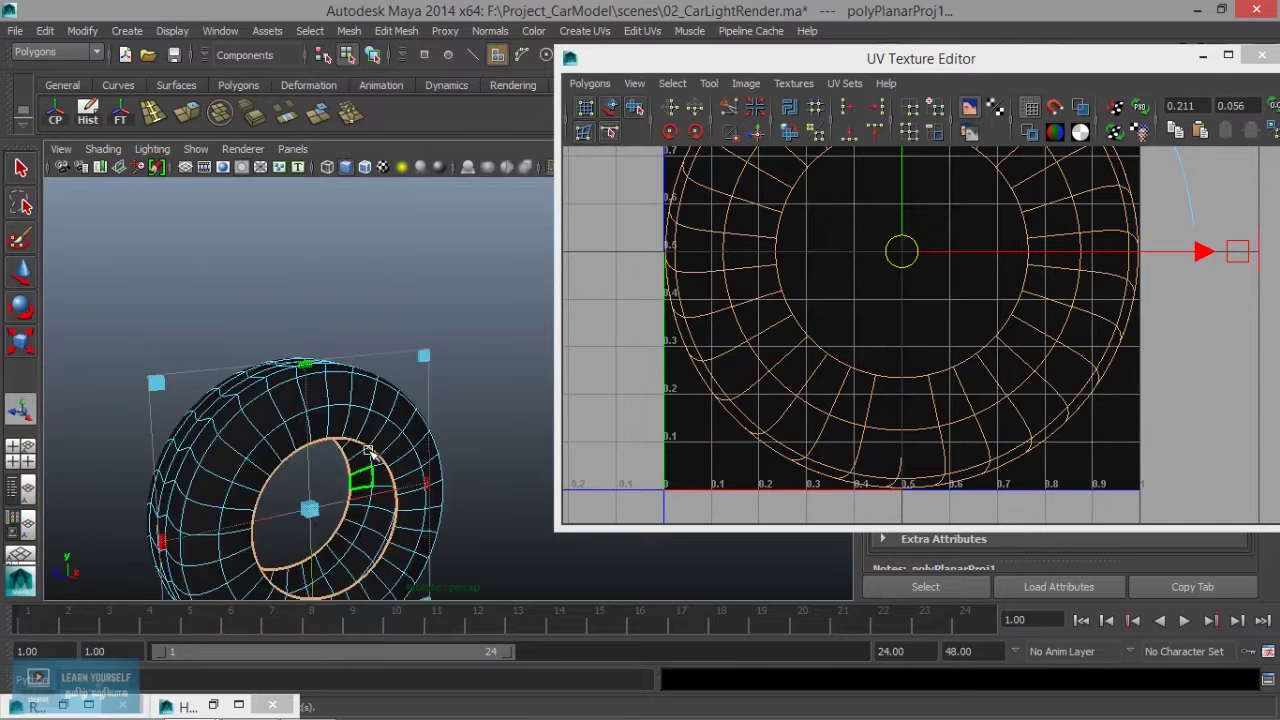
pyautogui.rightClick(382, 416)
pyautogui.click(460, 269)
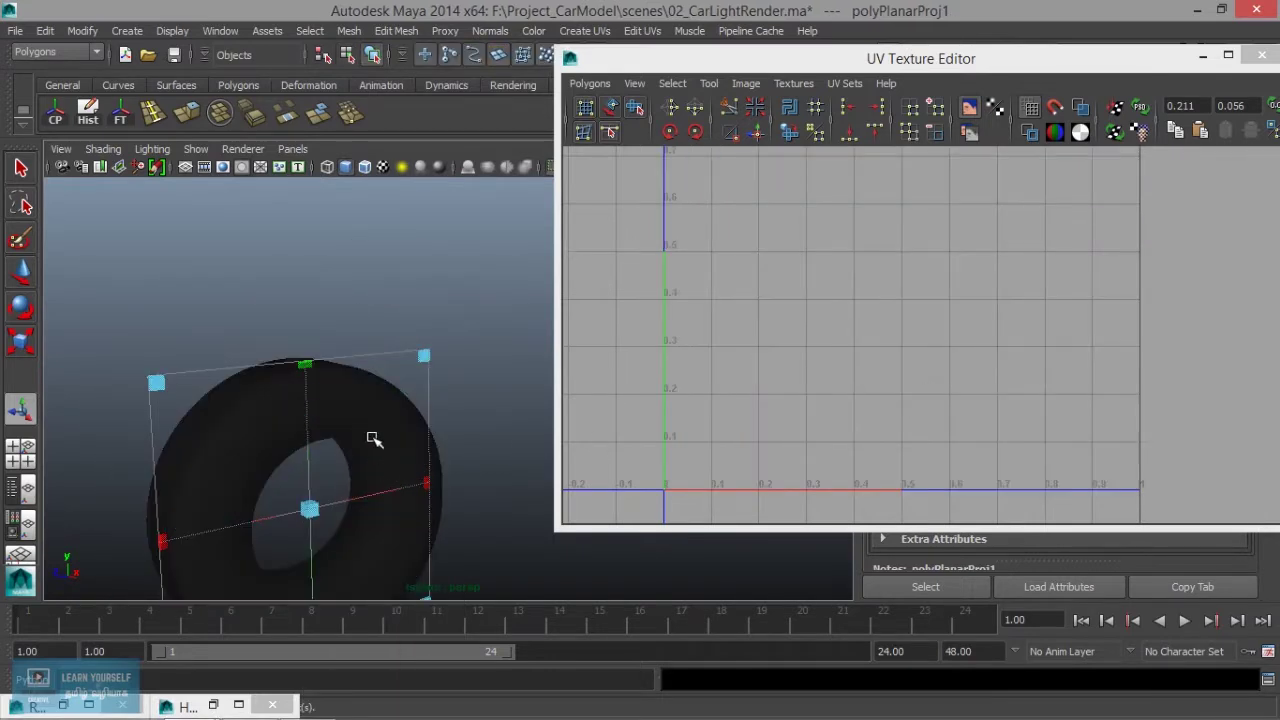
pyautogui.click(371, 436)
pyautogui.moveTo(894, 343)
pyautogui.keyDown('alt'); pyautogui.mouseDown(button='middle')
pyautogui.moveTo(810, 464)
pyautogui.moveTo(817, 320)
pyautogui.moveTo(811, 446)
pyautogui.mouseUp(button='middle'); pyautogui.keyUp('alt')
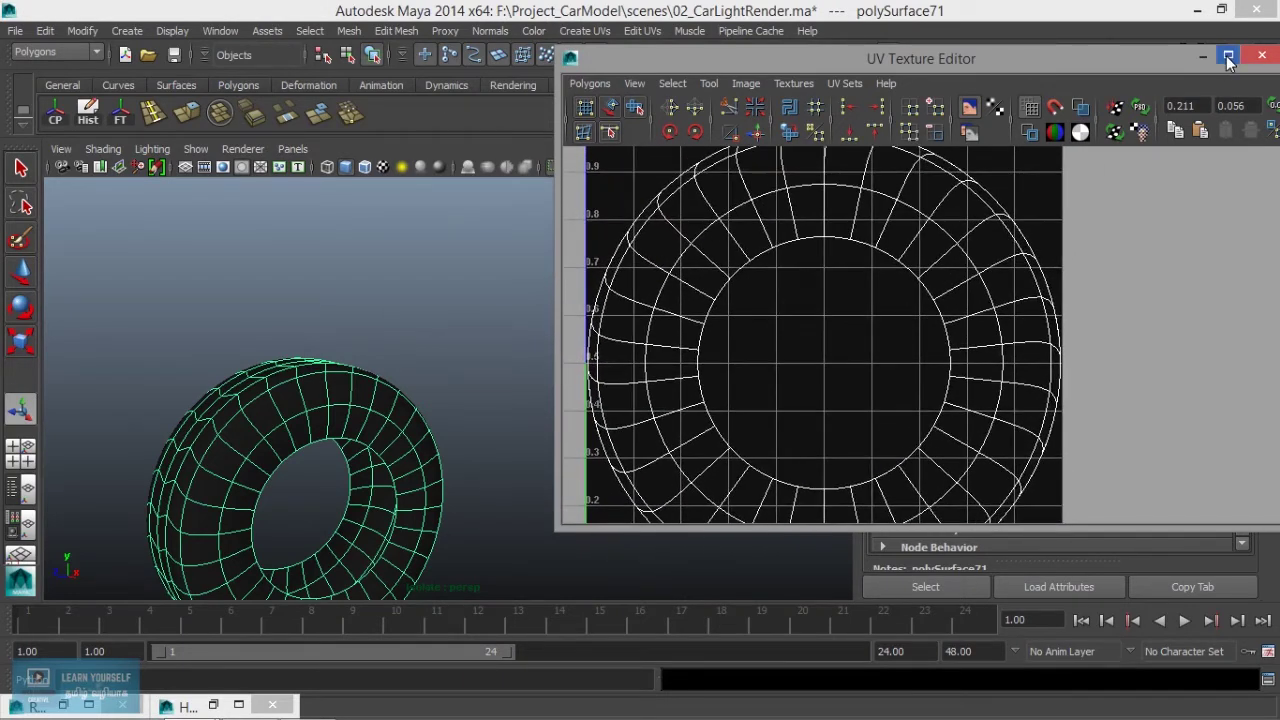
pyautogui.click(1222, 59)
# Zoom out to show the whole tyre UV ring and bring up the UV Snapshot options.
pyautogui.scroll(-3, 537, 249)
pyautogui.scroll(-2, 537, 250)
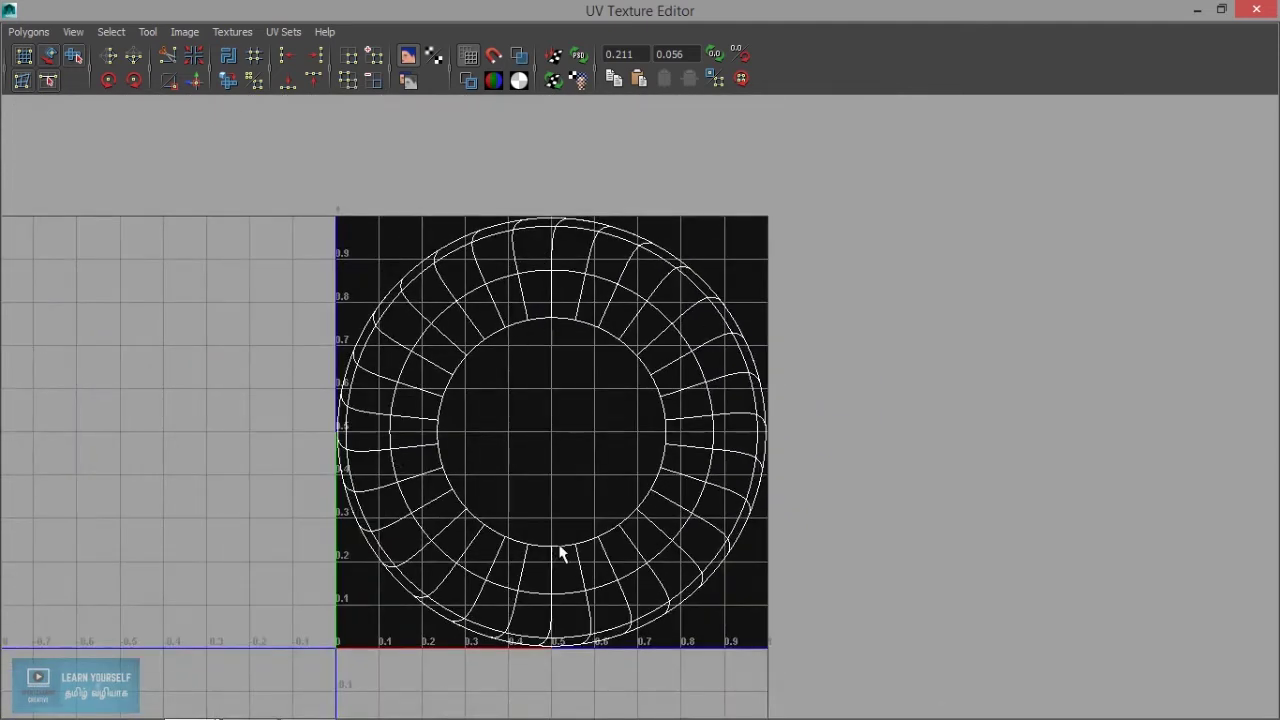
pyautogui.click(28, 32)
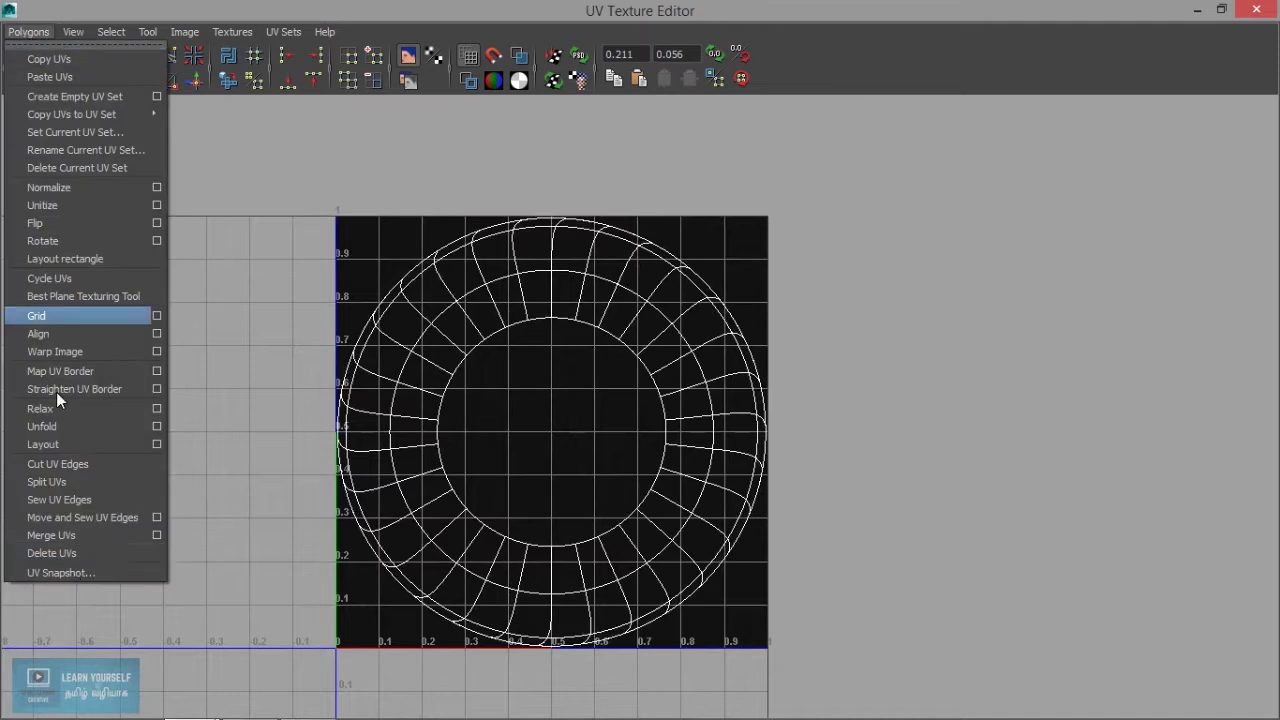
pyautogui.click(84, 575)
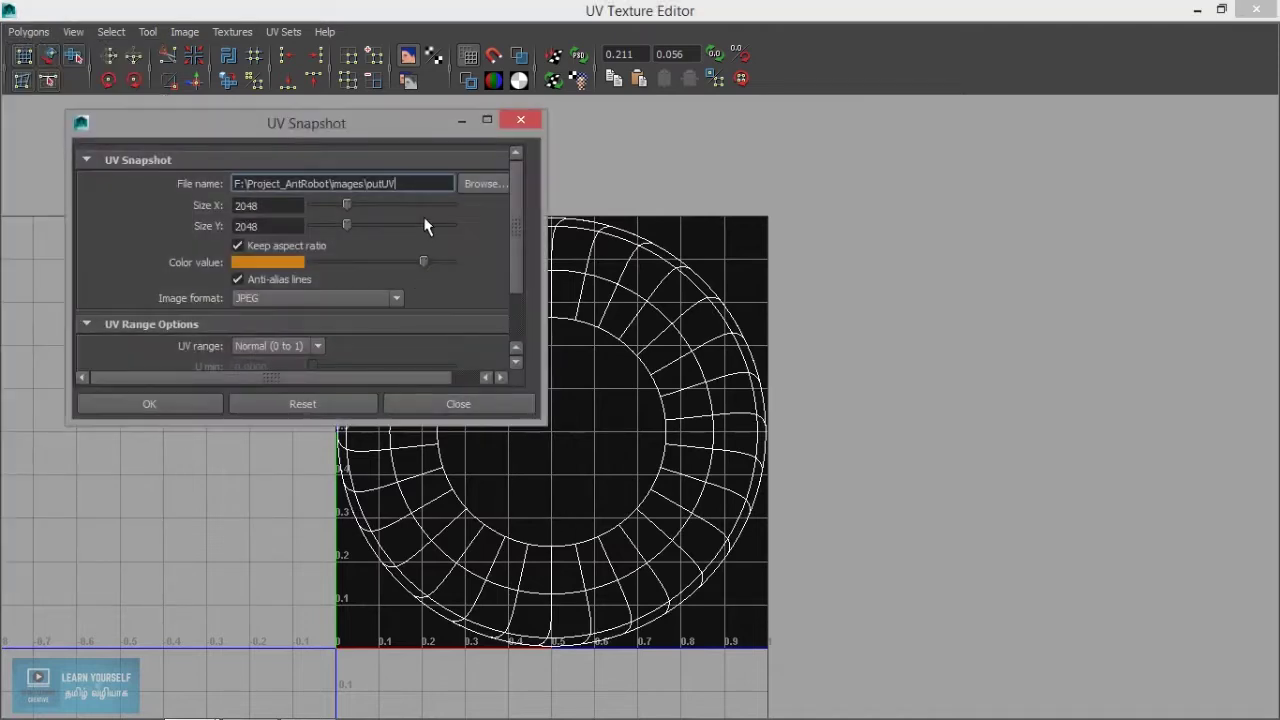
# Set the snapshot output file to tyreUVMap in the project's sourceimages folder.
pyautogui.click(472, 185)
pyautogui.click(260, 185)
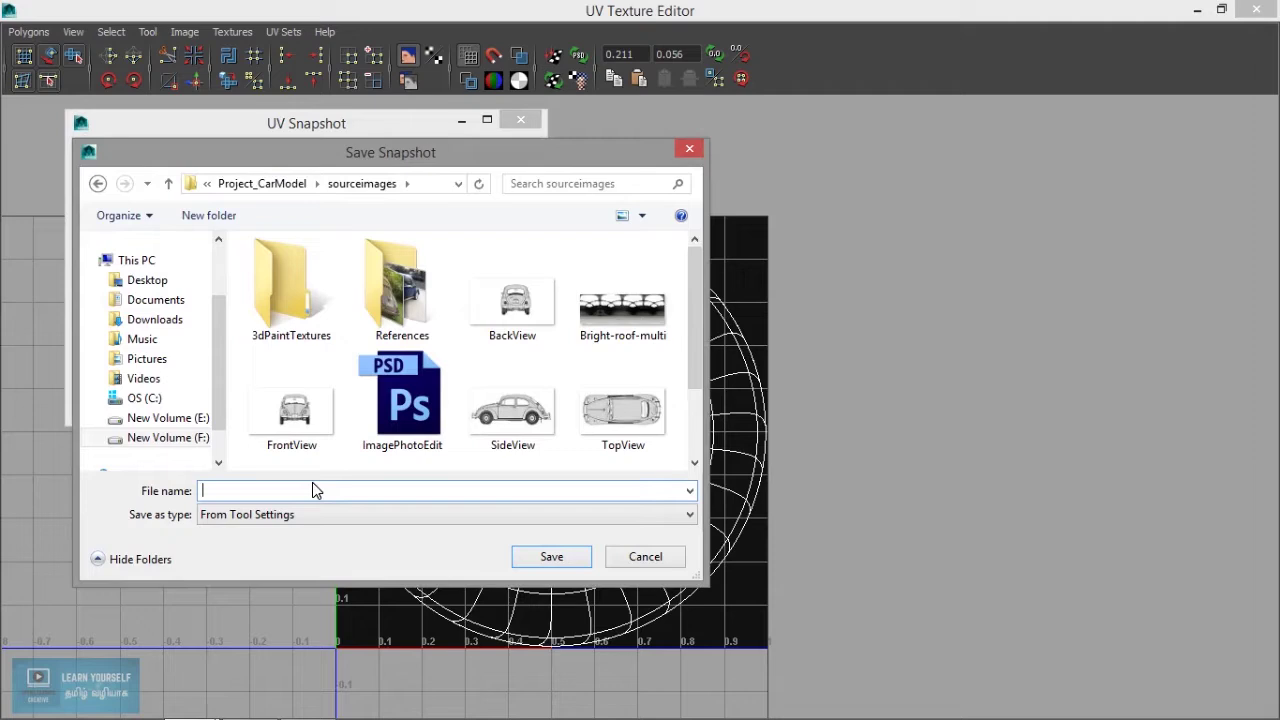
pyautogui.write('tyreUVMap')
pyautogui.click(322, 516)
pyautogui.click(323, 530)
pyautogui.click(549, 557)
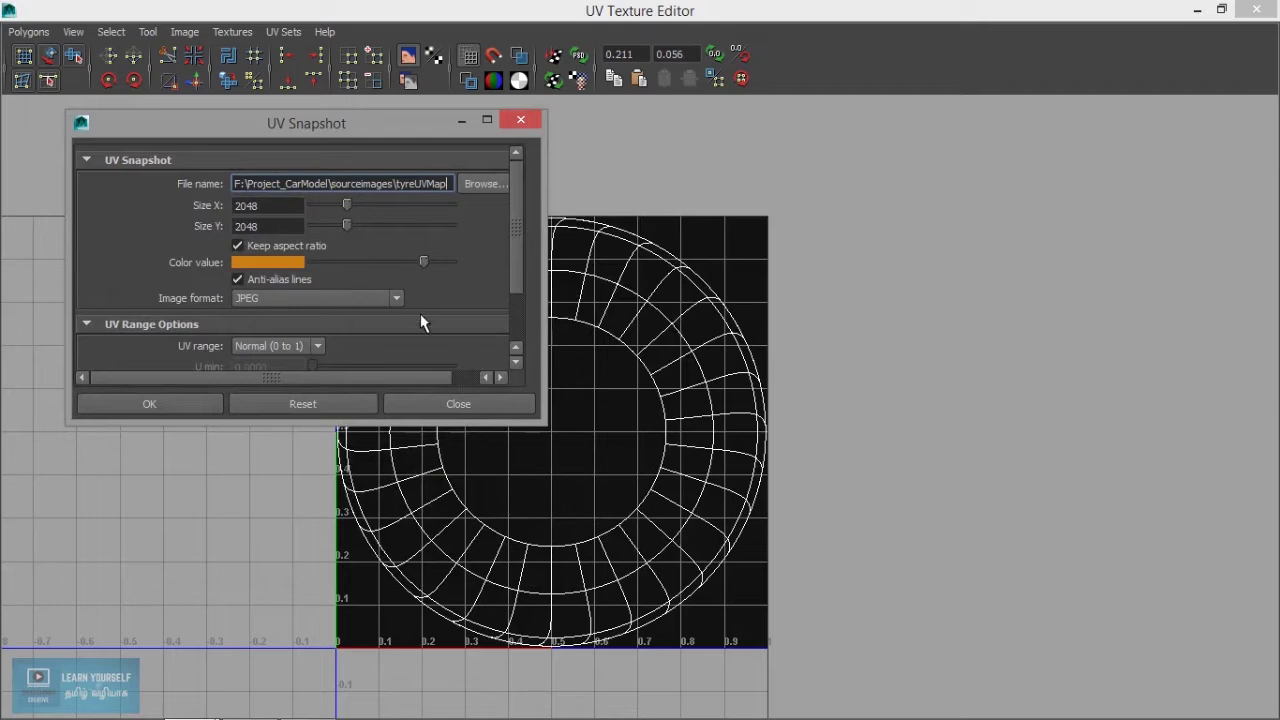
# Keep JPEG format at 2048 × 2048 and export the UV snapshot.
pyautogui.click(262, 299)
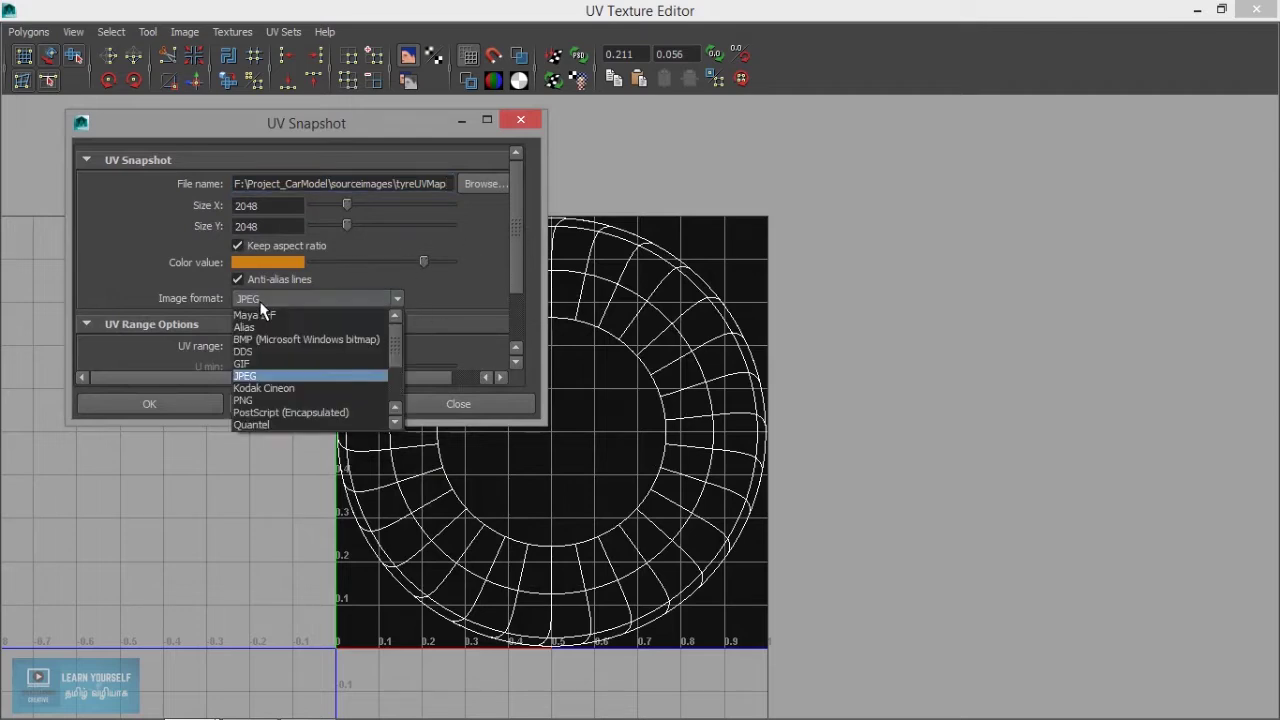
pyautogui.click(272, 208)
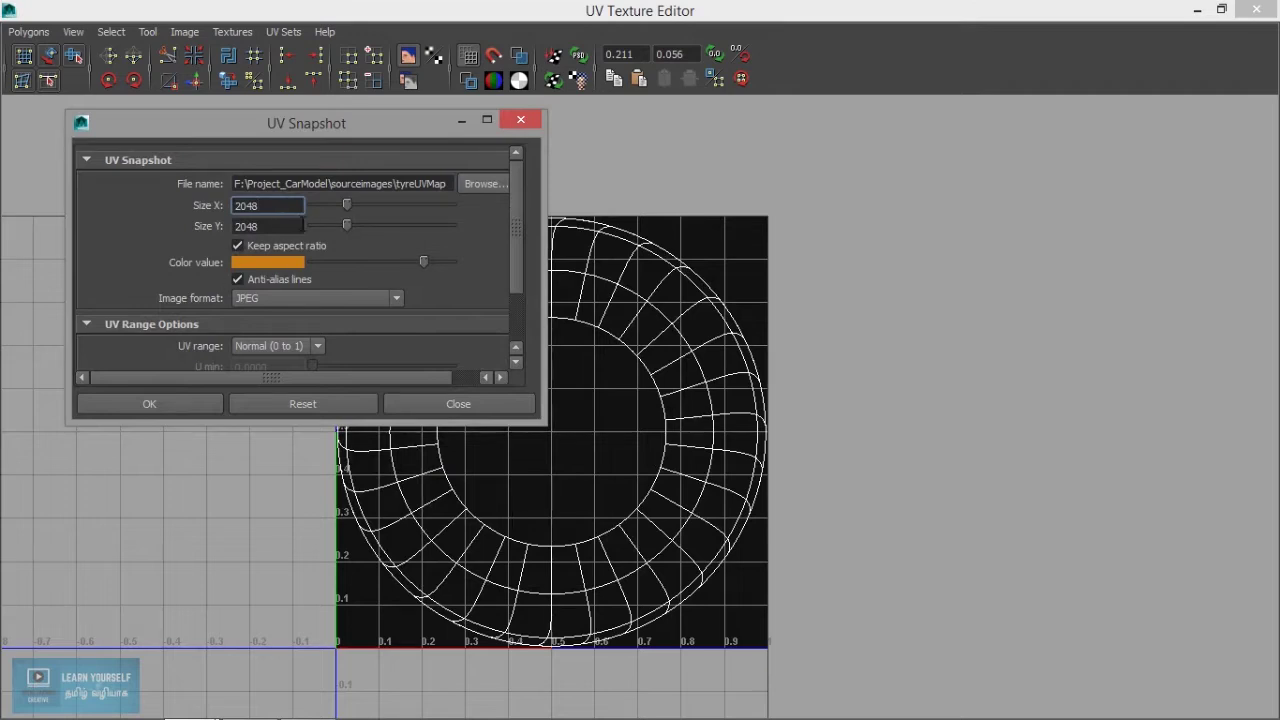
pyautogui.moveTo(278, 208); pyautogui.dragTo(194, 206)
pyautogui.moveTo(514, 215)
pyautogui.mouseDown()
pyautogui.moveTo(519, 185)
pyautogui.moveTo(514, 223)
pyautogui.mouseUp()
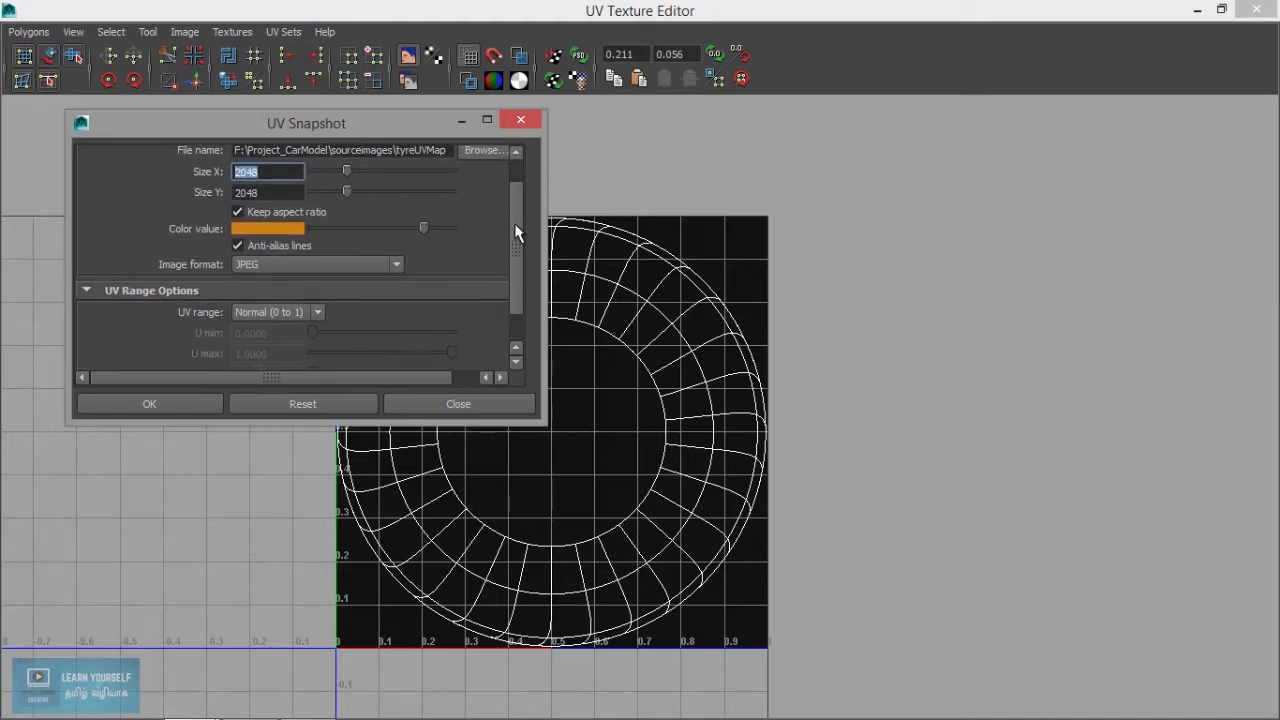
pyautogui.click(147, 405)
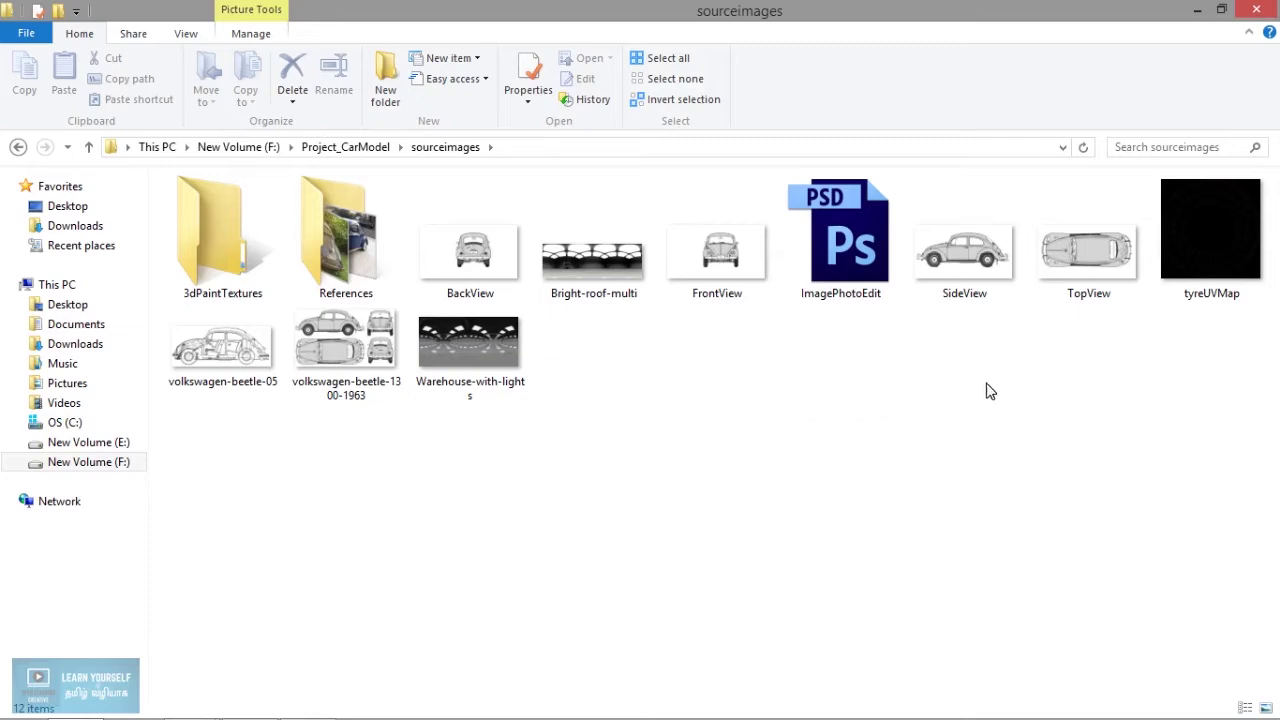
pyautogui.click(1207, 258)
pyautogui.doubleClick(1208, 258)
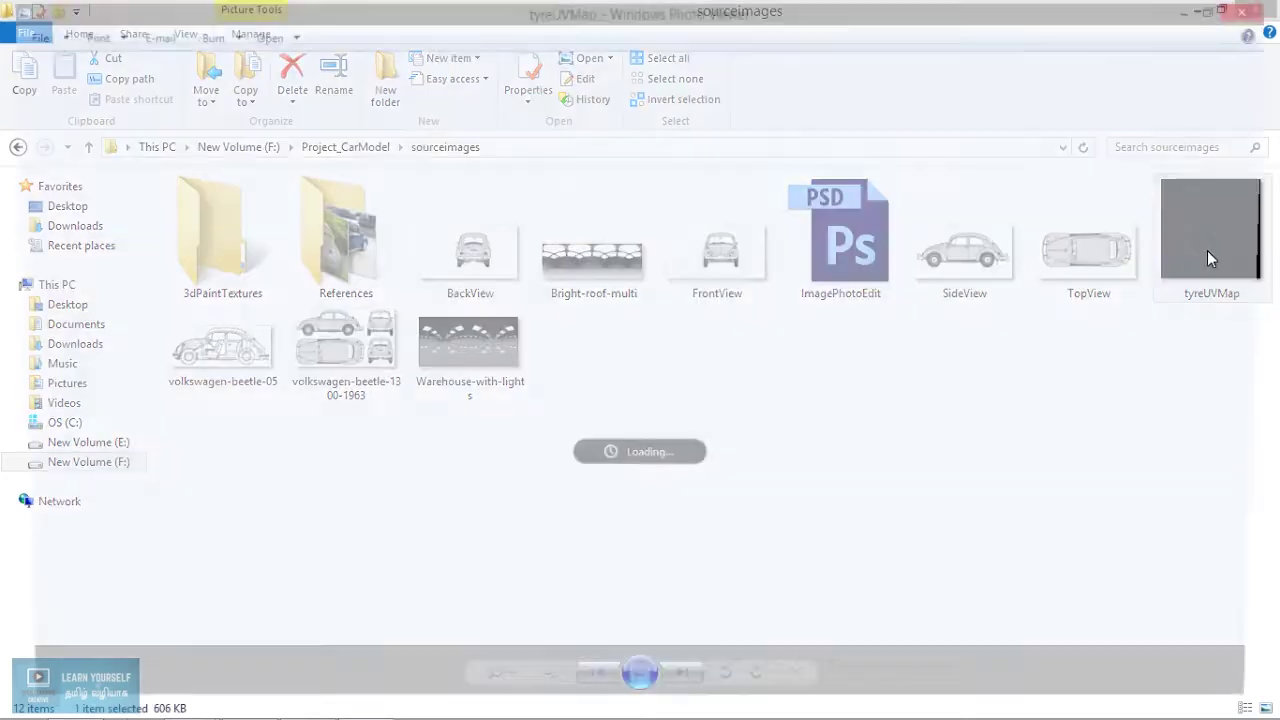
pyautogui.scroll(2, 617, 337)
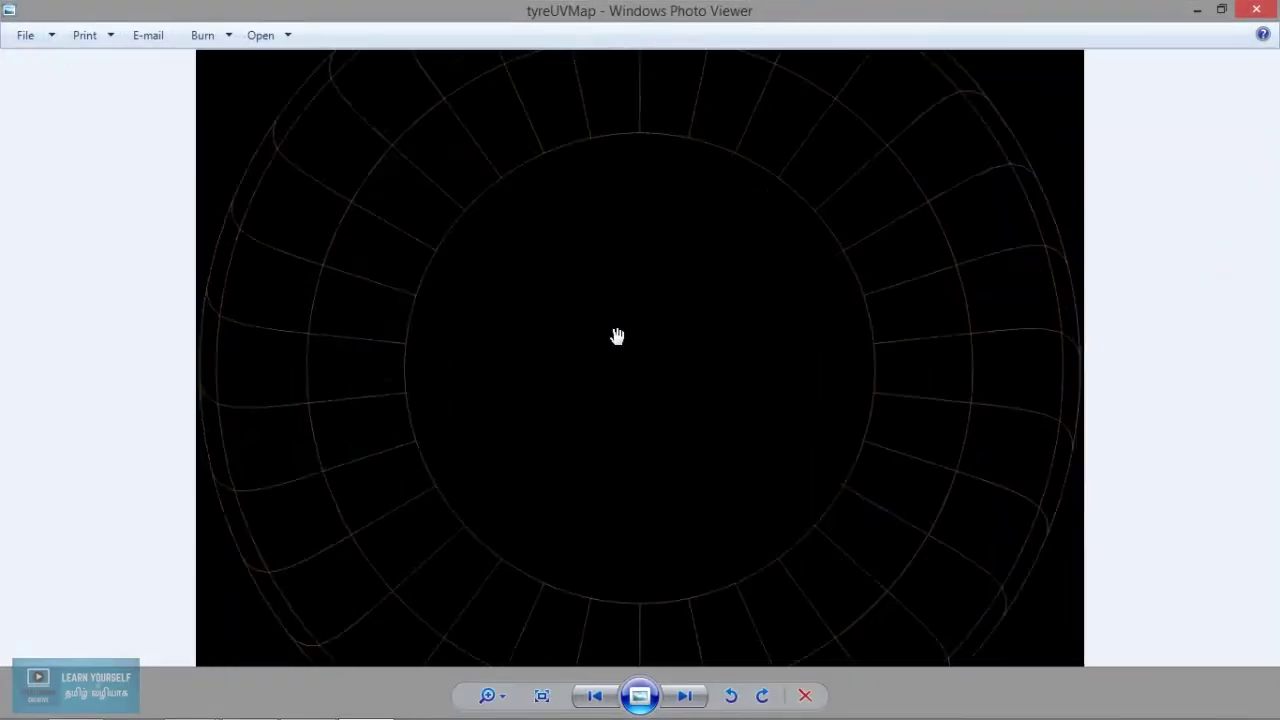
pyautogui.scroll(2, 500, 278)
pyautogui.scroll(-5, 430, 467)
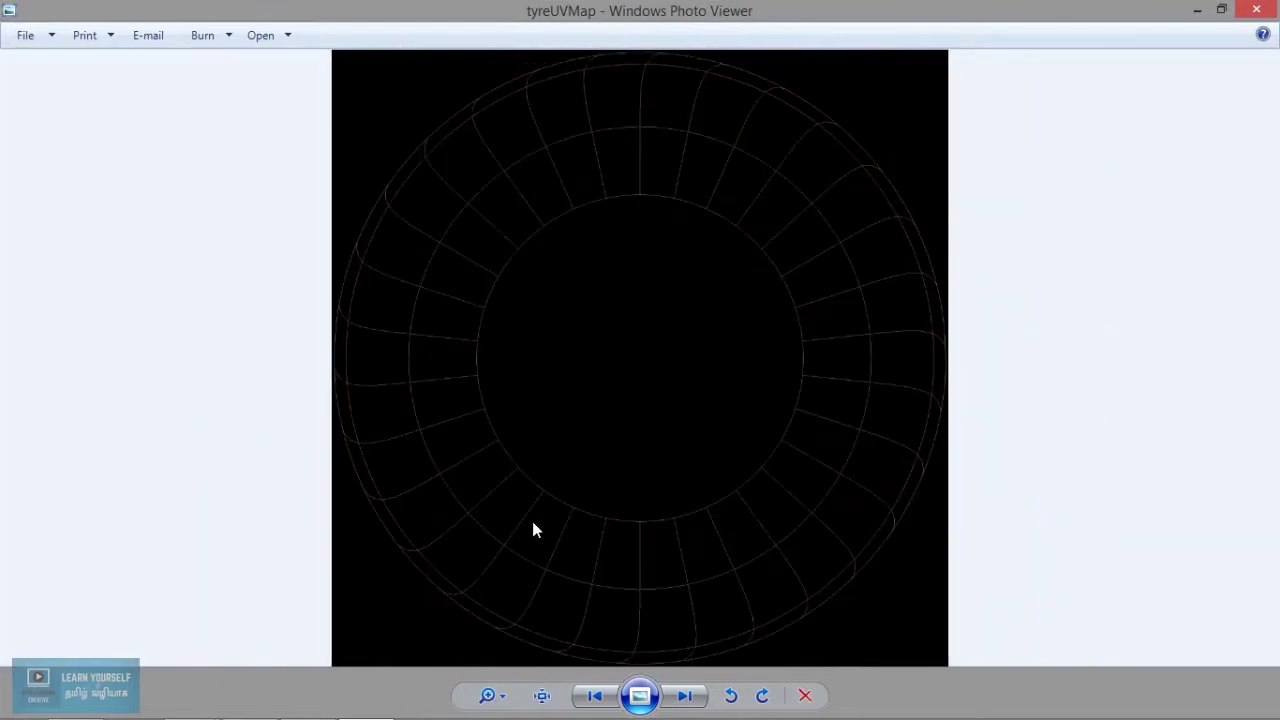
pyautogui.click(1262, 10)
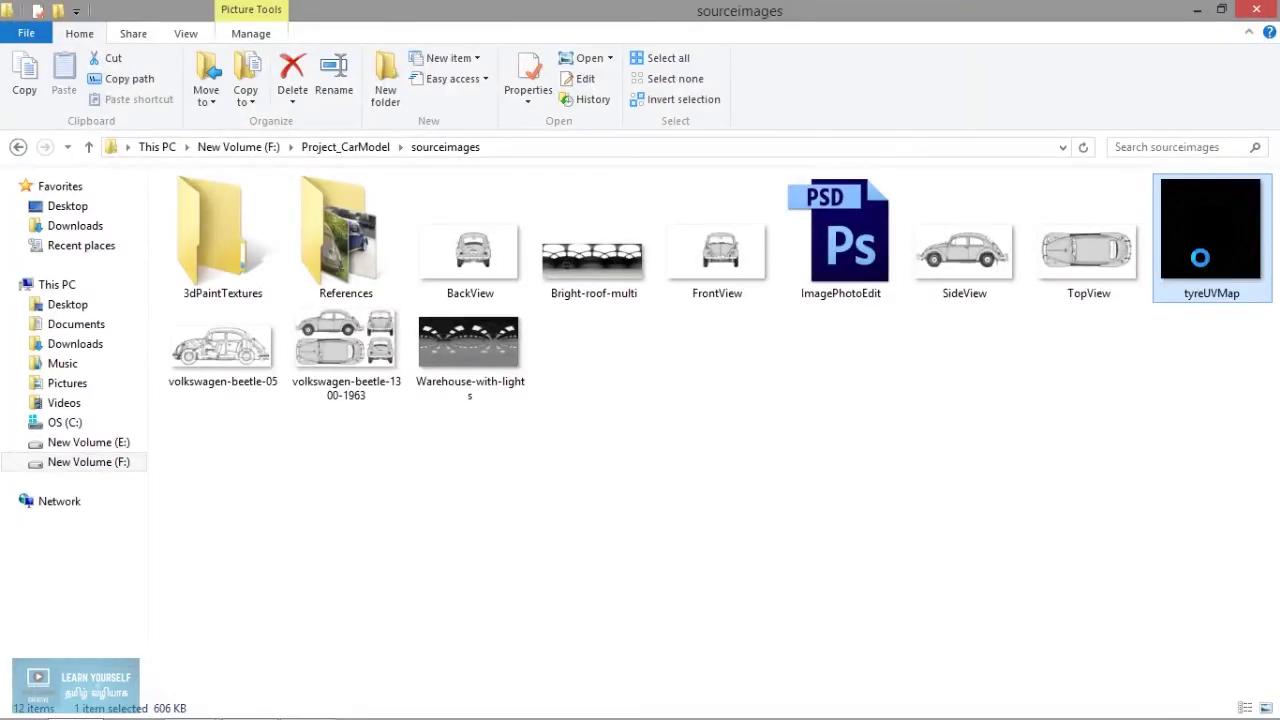
# Open tyreUVMap from File Explorer with Adobe Photoshop CS6.
pyautogui.rightClick(1201, 250)
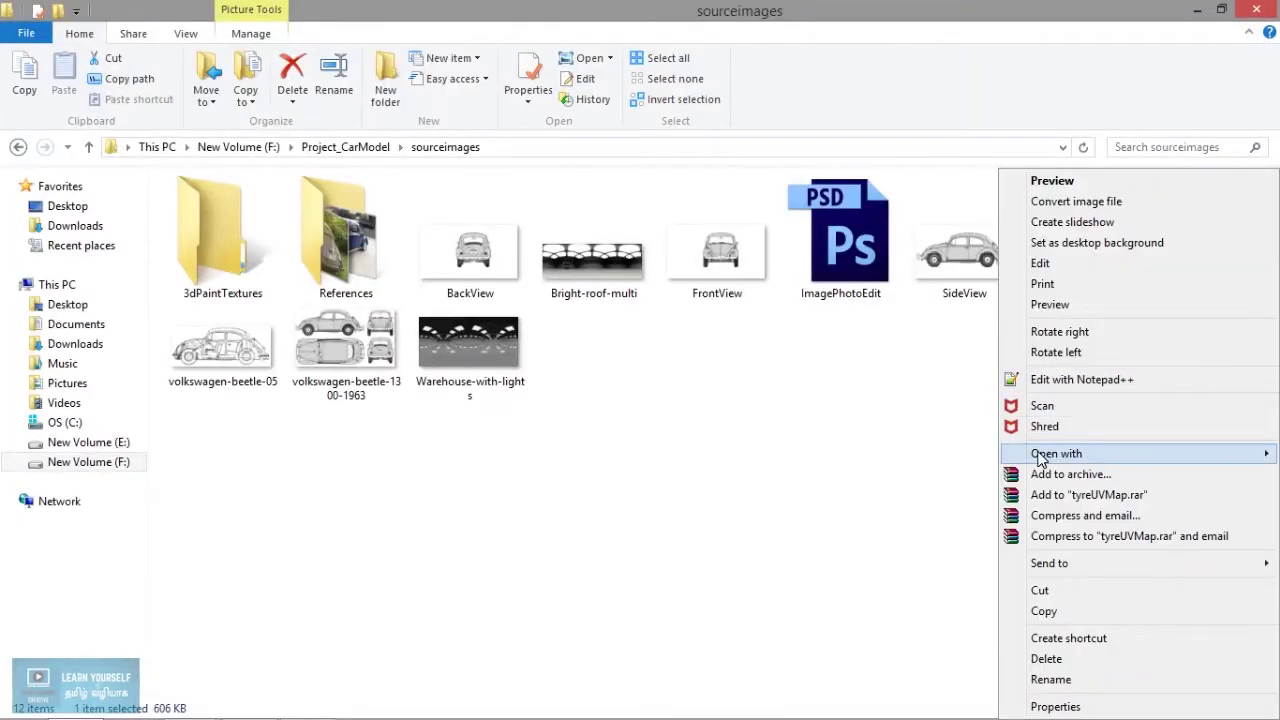
pyautogui.moveTo(1140, 453)
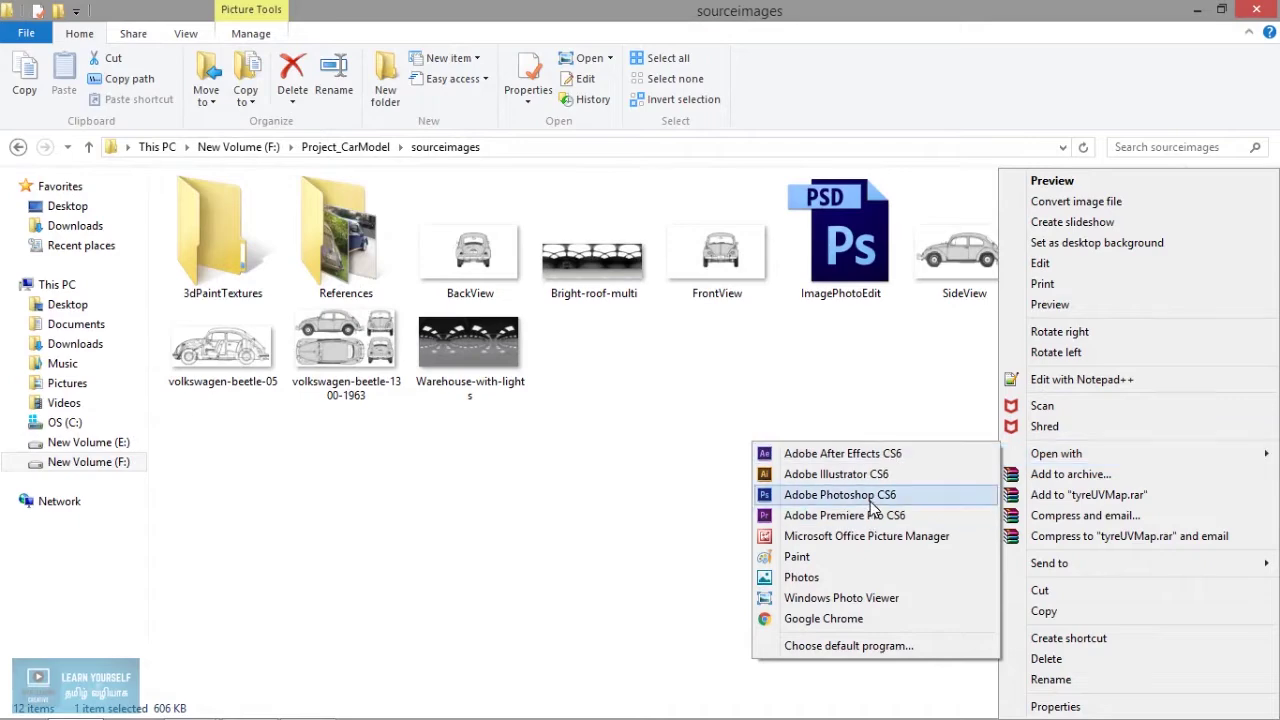
pyautogui.click(870, 500)
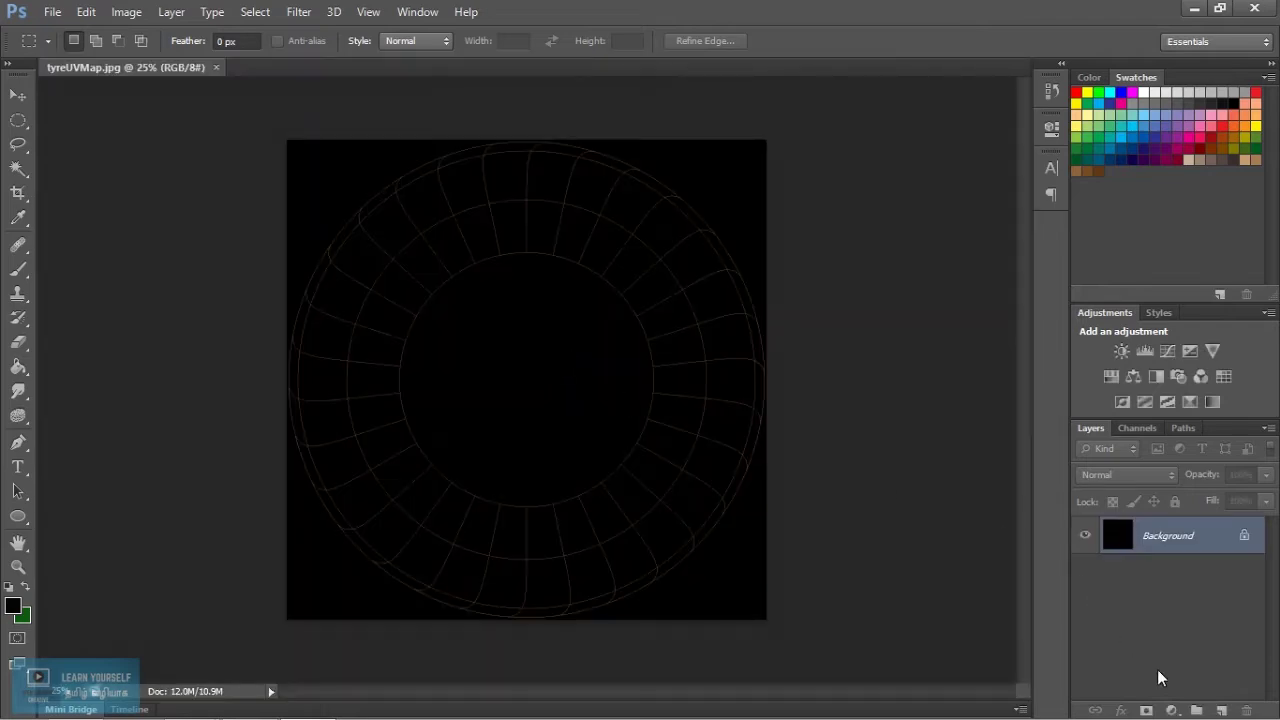
# Add an empty Layer 1 above the tyre UV map, zoomed in and ready for text.
pyautogui.click(1222, 710)
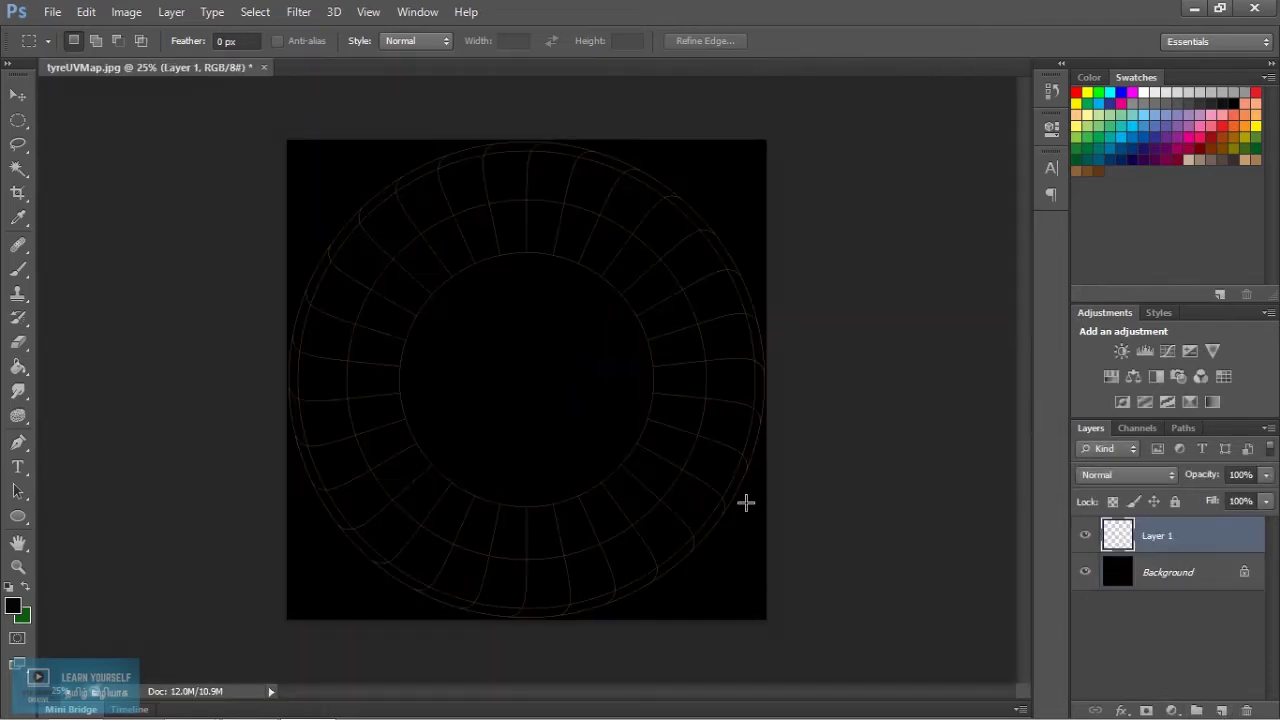
pyautogui.keyDown('alt'); pyautogui.scroll(2, 532, 465); pyautogui.keyUp('alt')
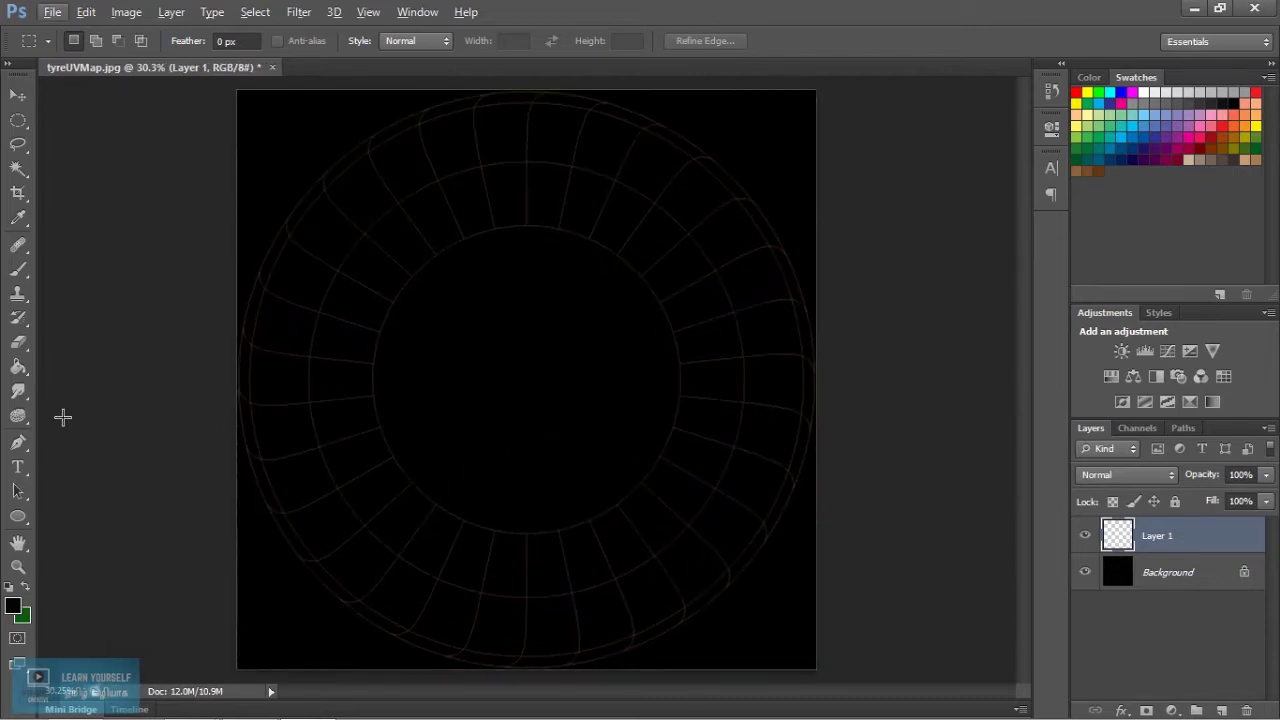
pyautogui.click(18, 467)
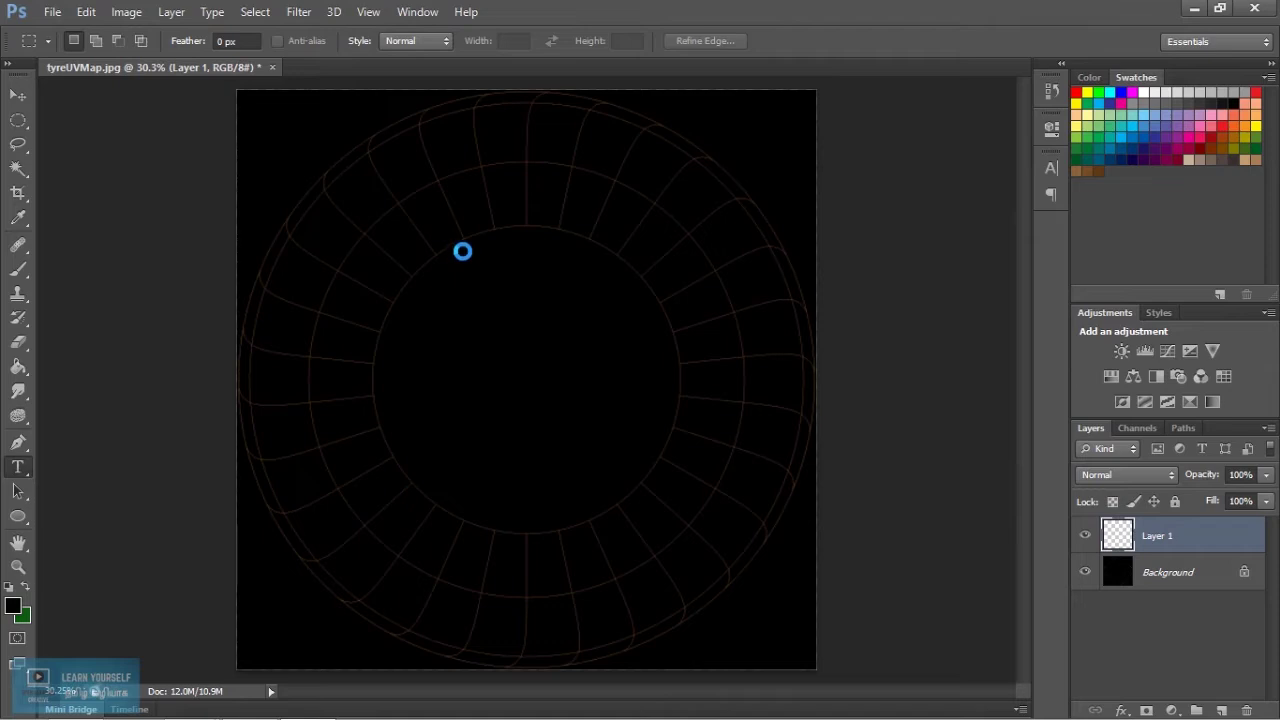
pyautogui.click(18, 464)
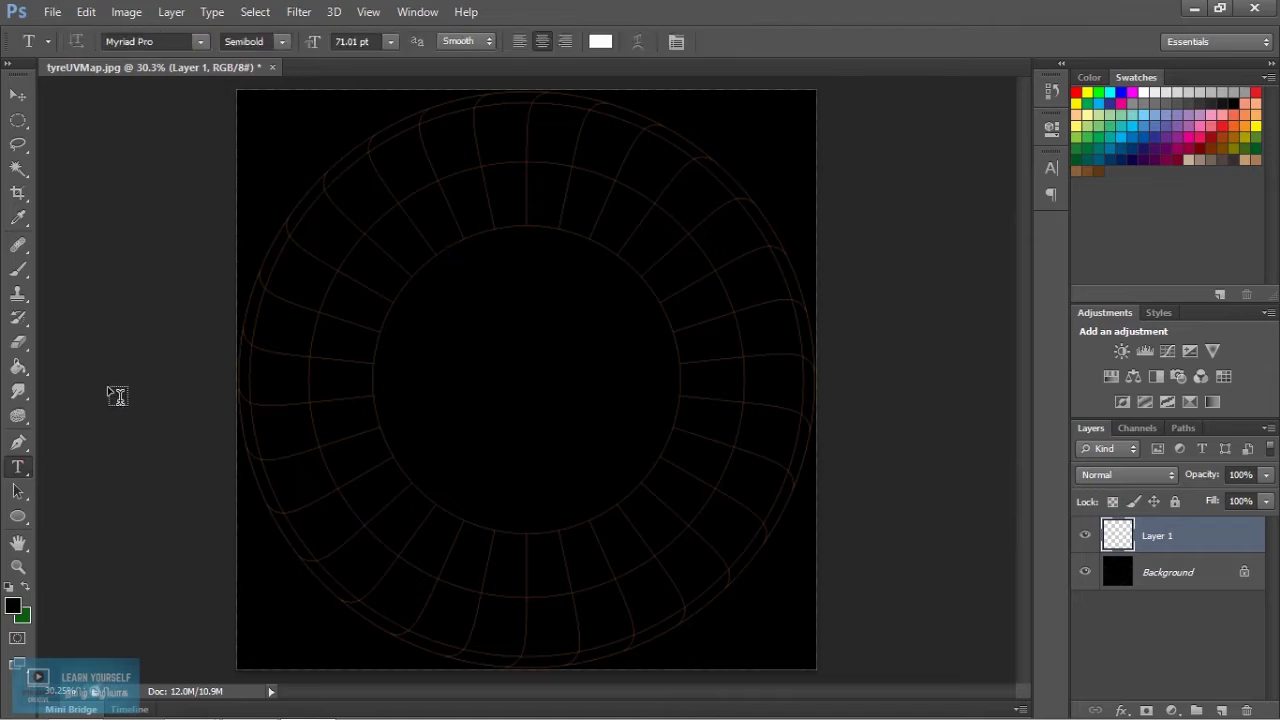
# Start a text line near the top of the tyre map with a 100 pt font size.
pyautogui.click(489, 174)
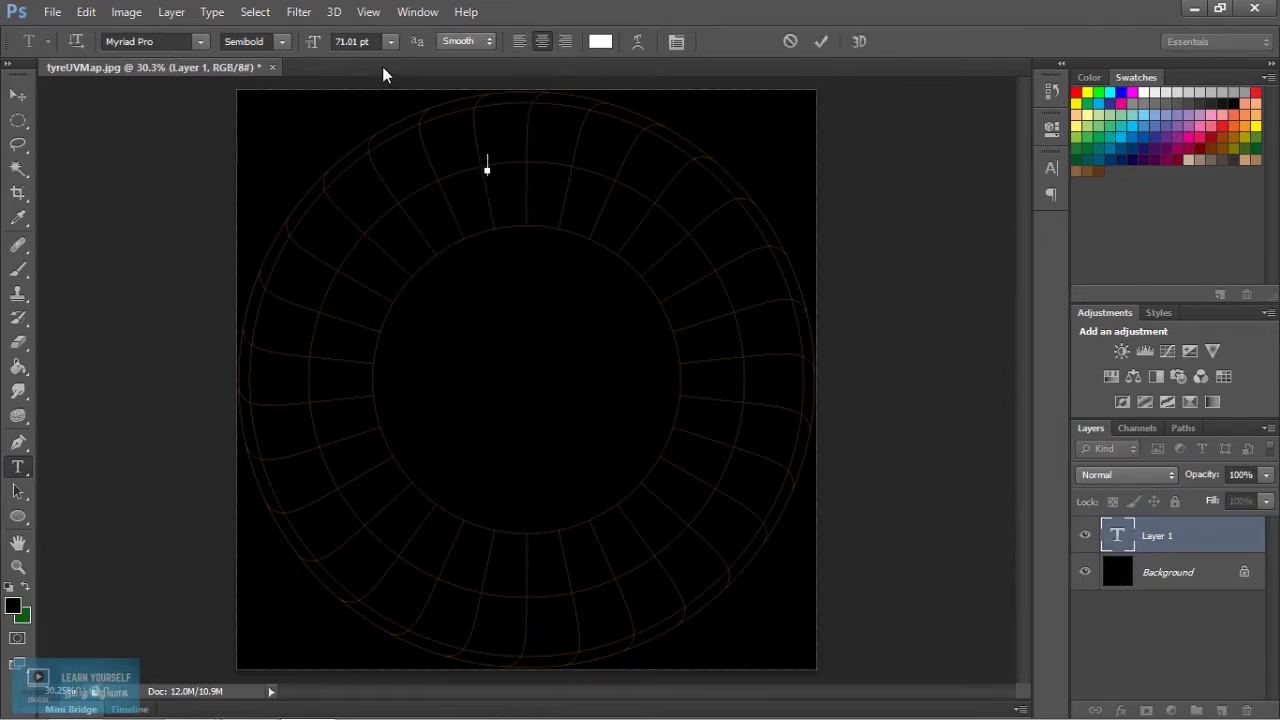
pyautogui.click(390, 41)
pyautogui.click(374, 40)
pyautogui.click(372, 41)
pyautogui.write('100')
pyautogui.press('Return')
# Type 'CEAT CAR TYRES', commit it, and nudge it slightly down-right.
pyautogui.write('C')
pyautogui.write('EAT ')
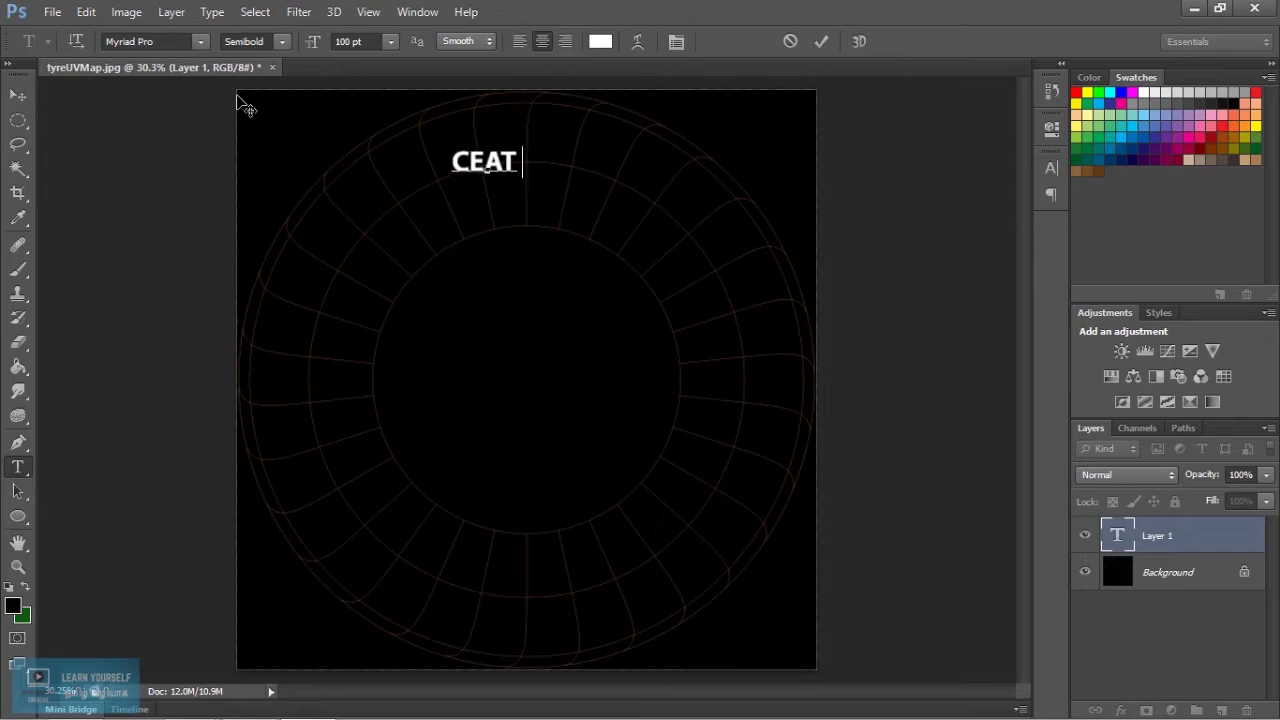
pyautogui.write('TYPE')
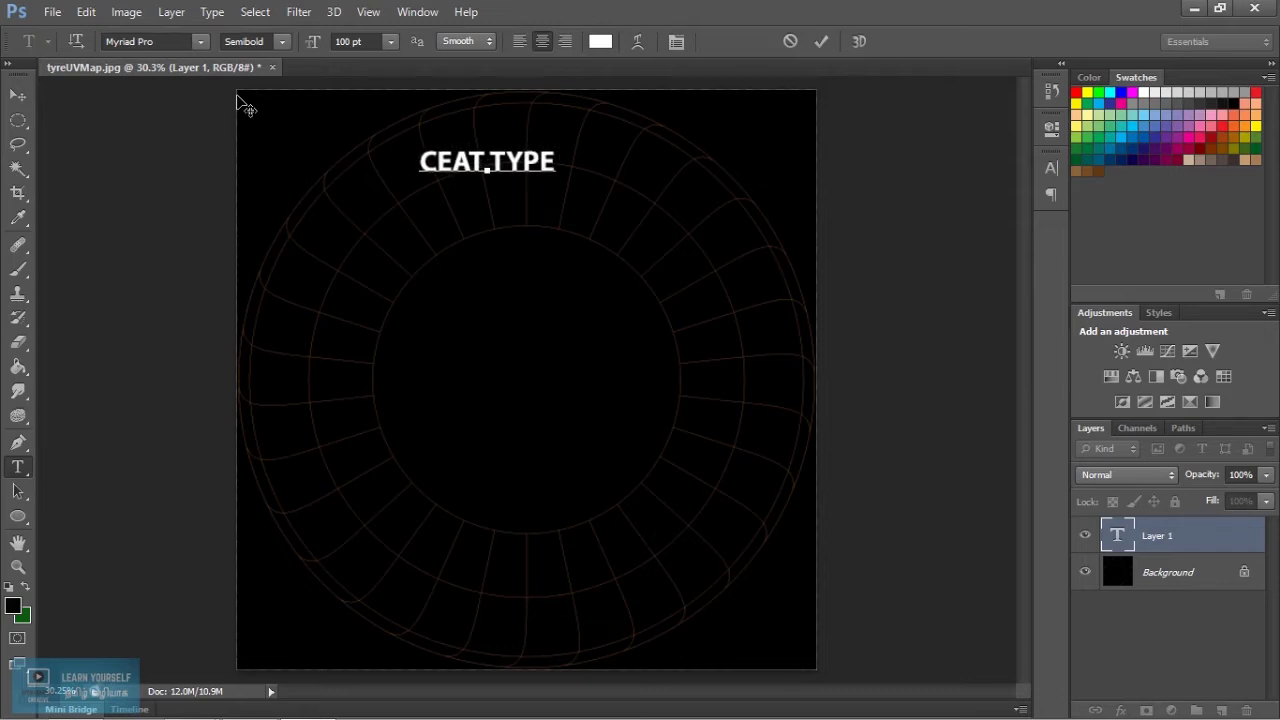
pyautogui.press('BackSpace')
pyautogui.press('BackSpace')
pyautogui.write('RES')
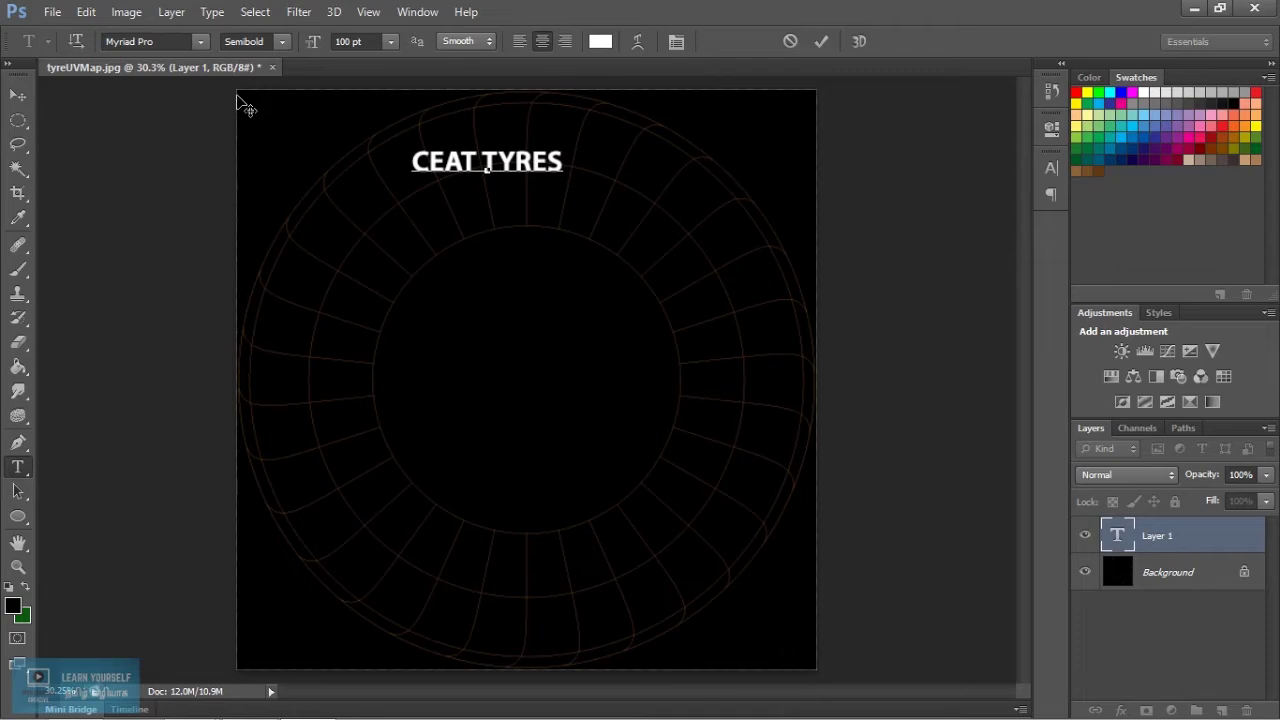
pyautogui.write('CAR')
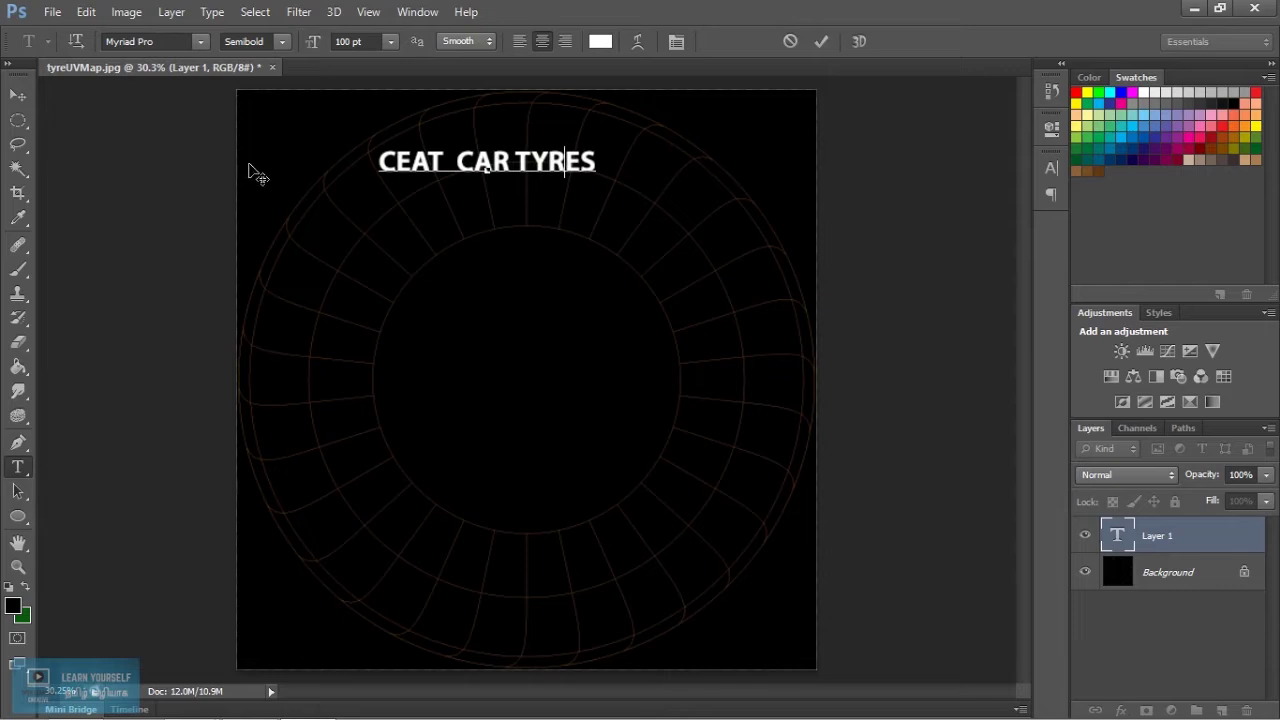
pyautogui.click(15, 102)
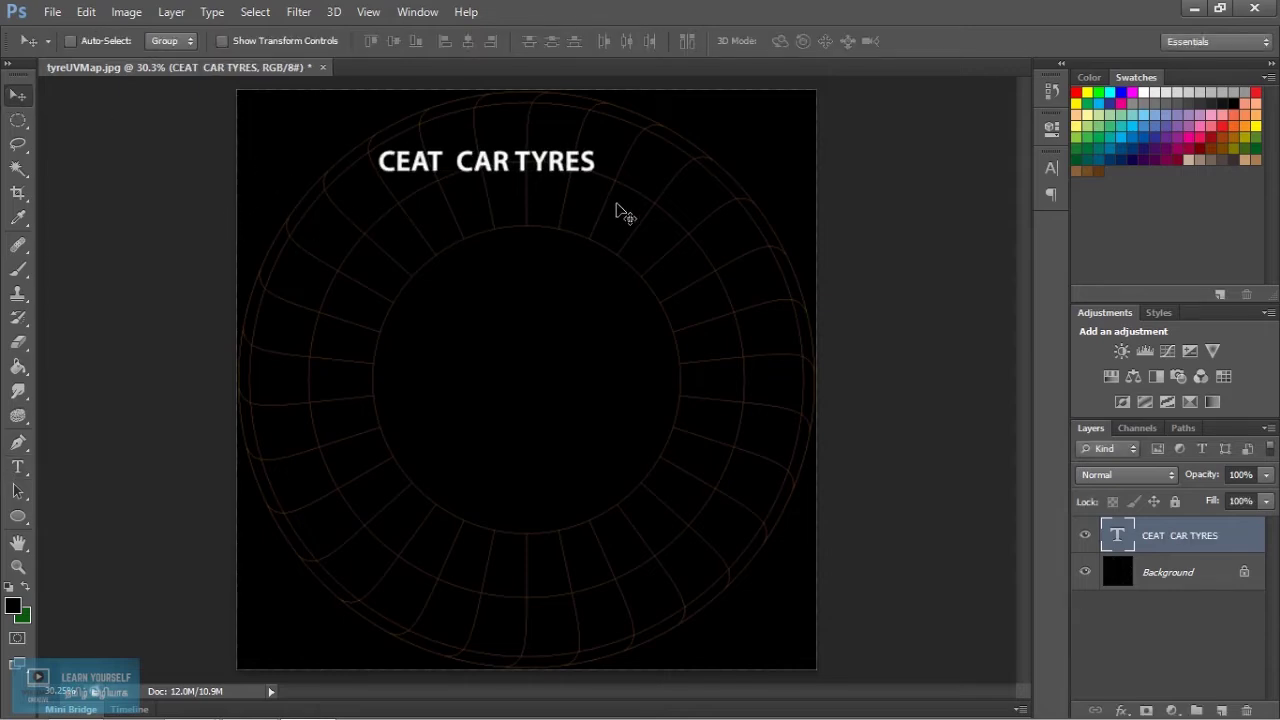
pyautogui.moveTo(552, 160); pyautogui.dragTo(620, 177)
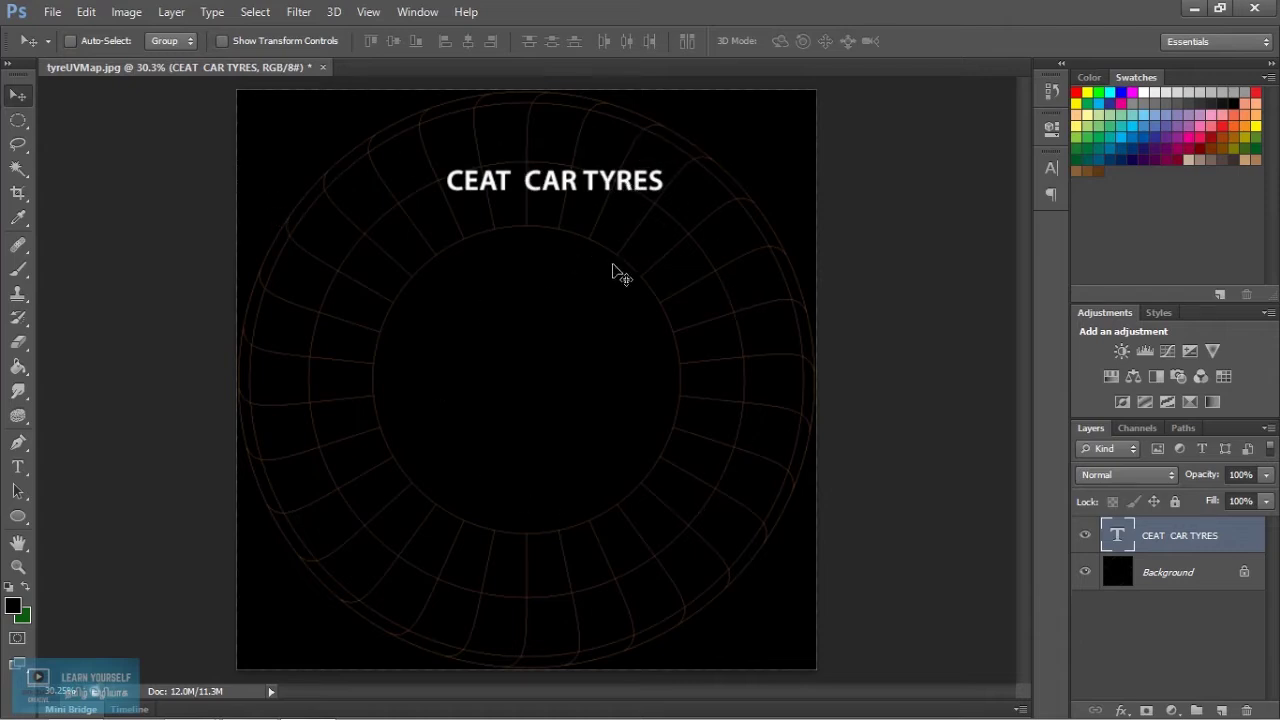
pyautogui.press('t')
pyautogui.click(597, 180)
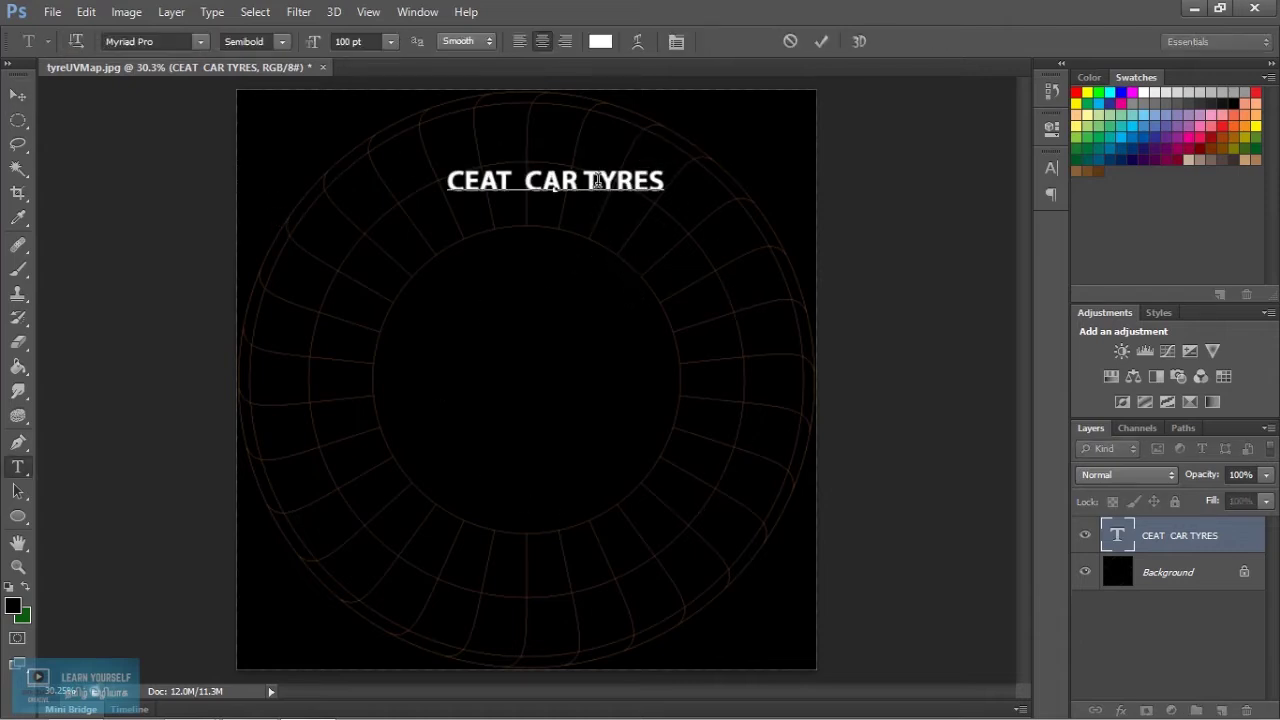
pyautogui.hotkey('ctrl', 'a')
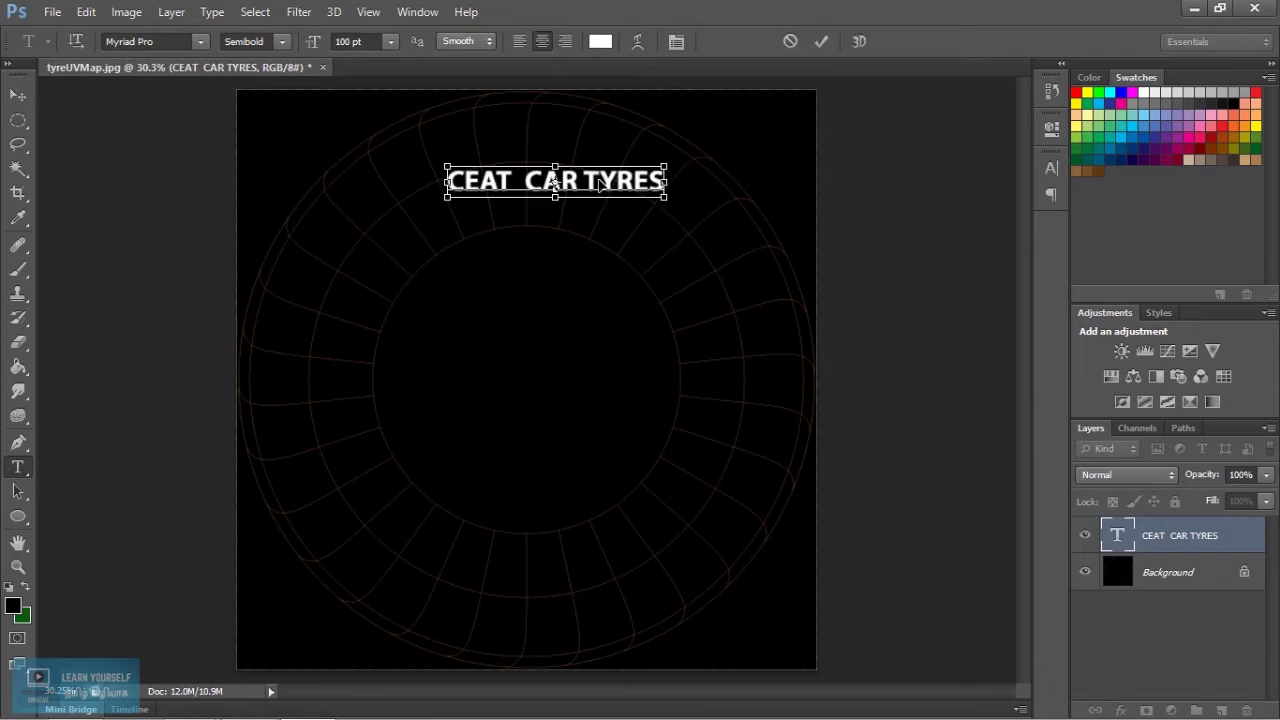
pyautogui.click(640, 42)
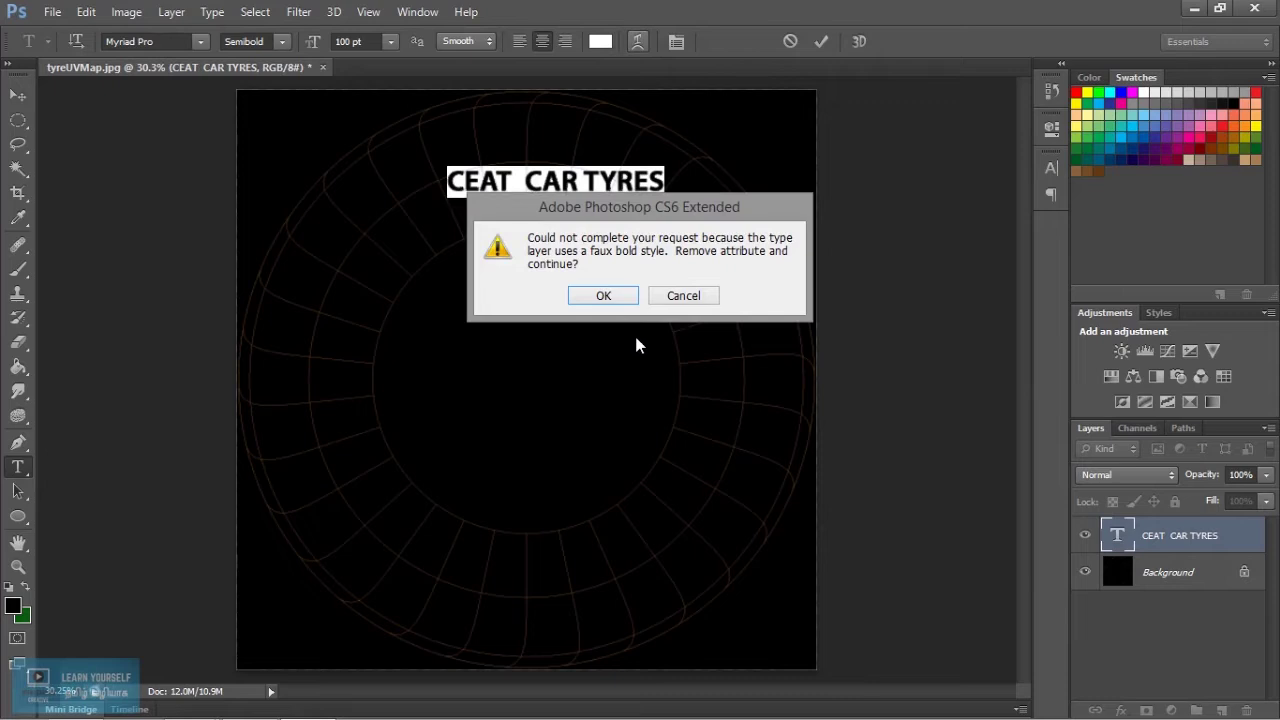
pyautogui.click(604, 296)
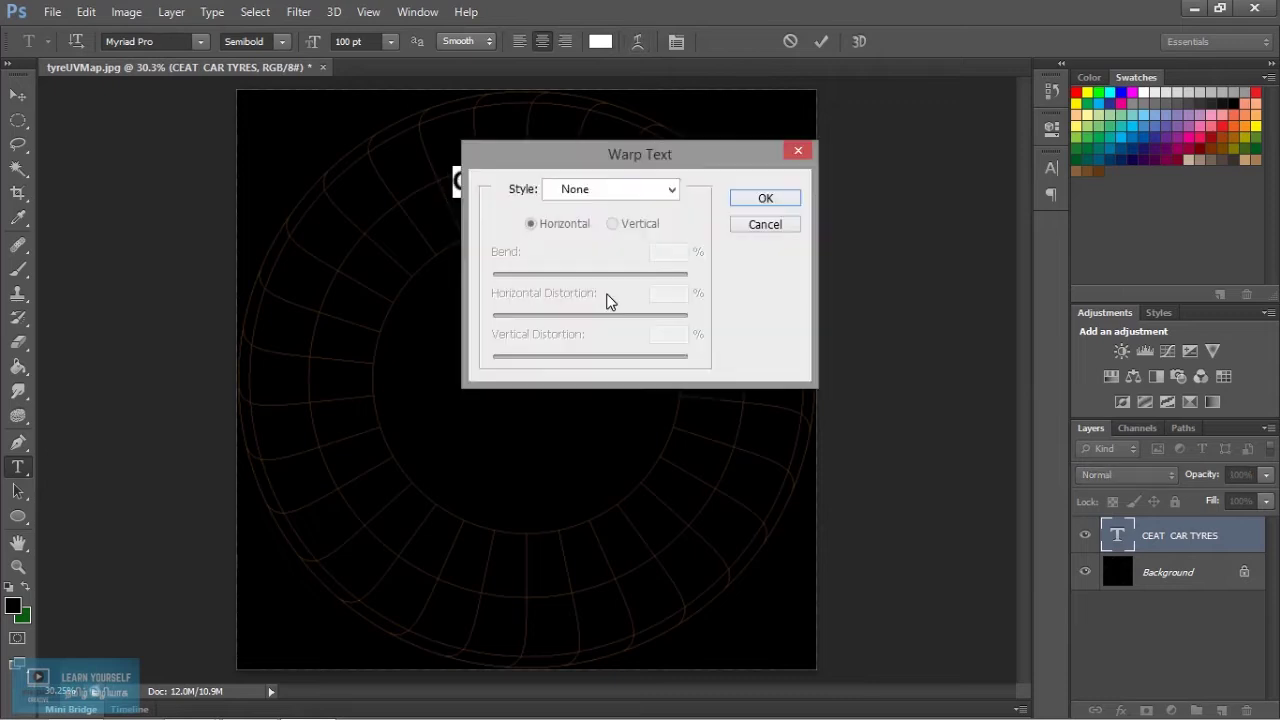
pyautogui.click(648, 190)
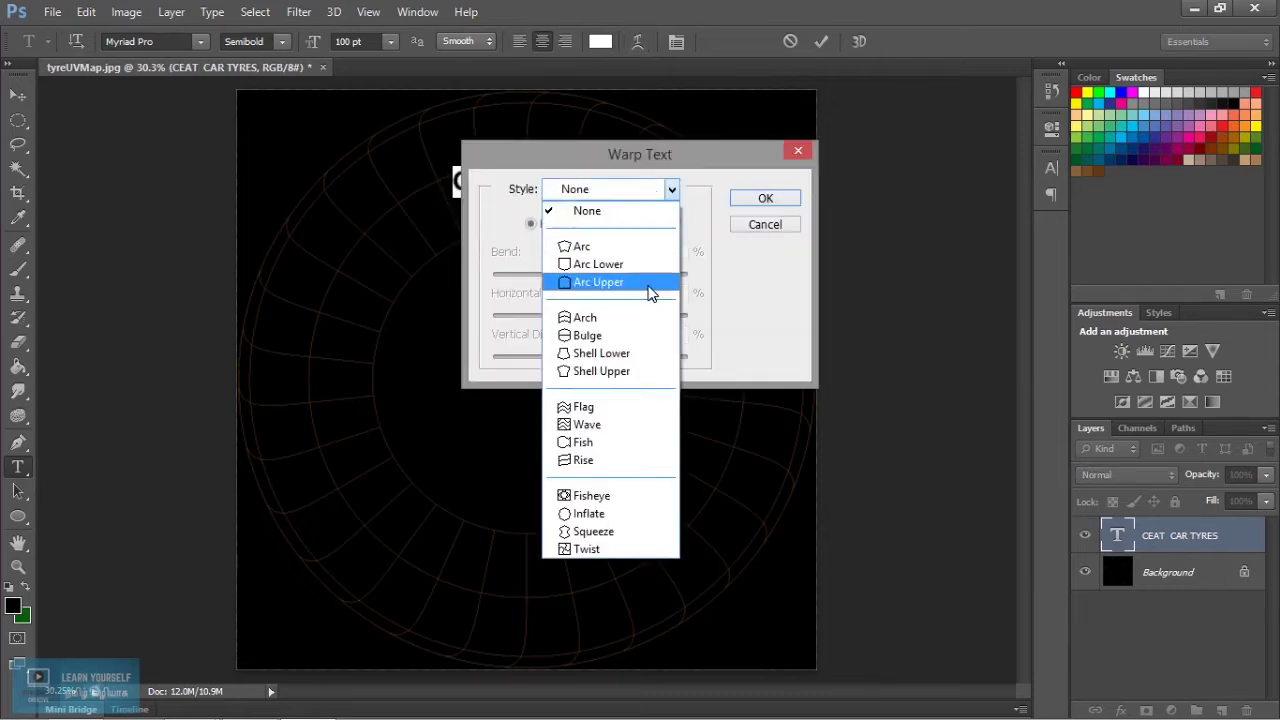
pyautogui.click(601, 255)
pyautogui.moveTo(609, 163)
pyautogui.mouseDown()
pyautogui.moveTo(876, 272)
pyautogui.moveTo(820, 256)
pyautogui.mouseUp()
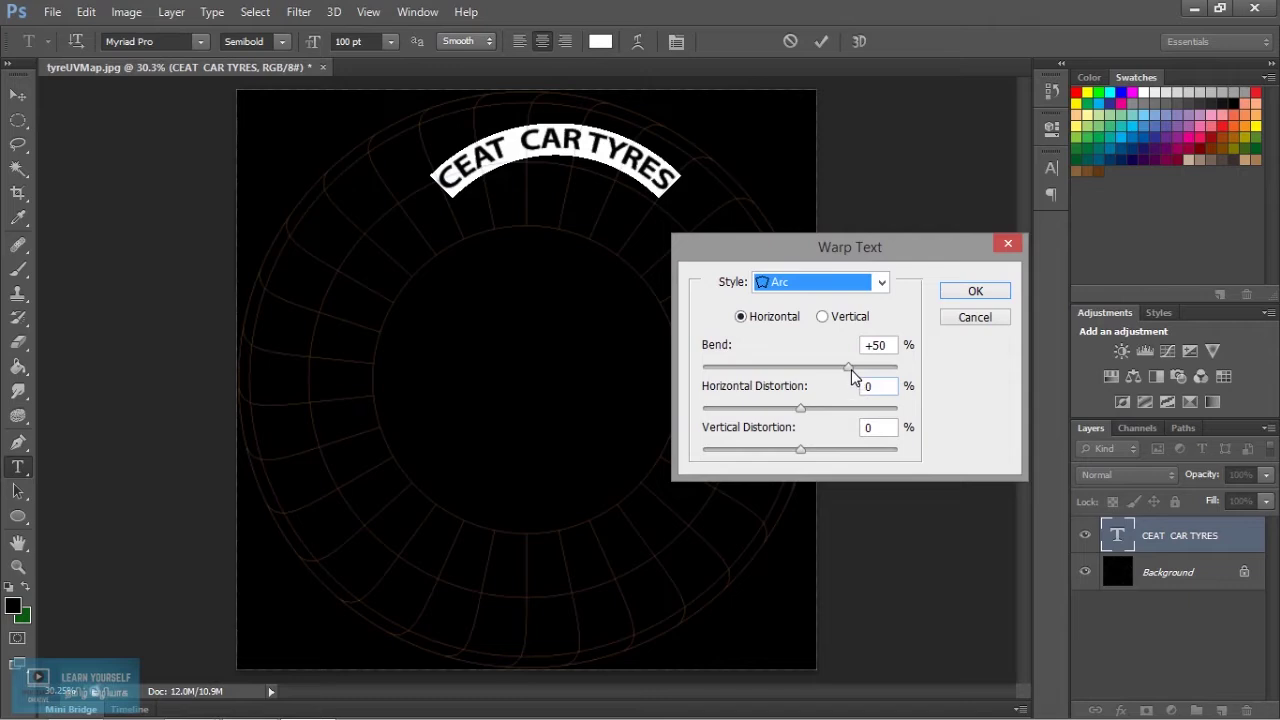
pyautogui.moveTo(849, 367); pyautogui.dragTo(838, 373)
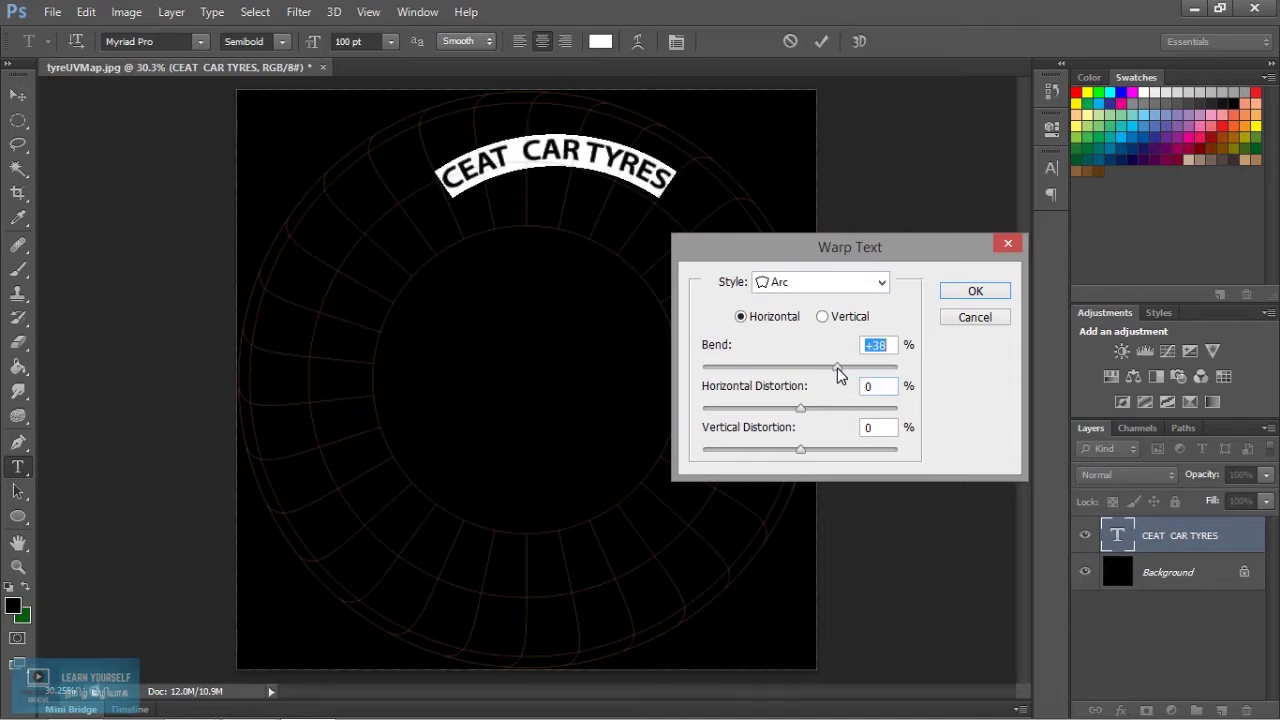
pyautogui.moveTo(838, 373); pyautogui.dragTo(840, 374)
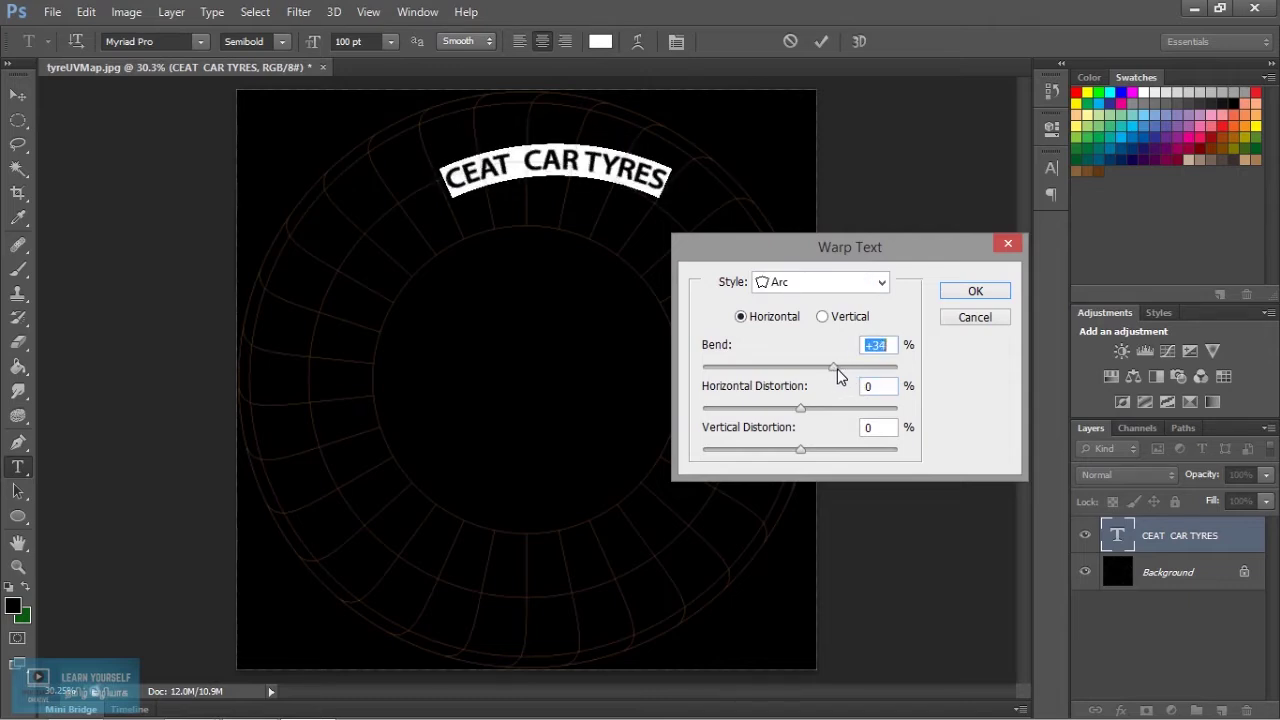
pyautogui.click(996, 320)
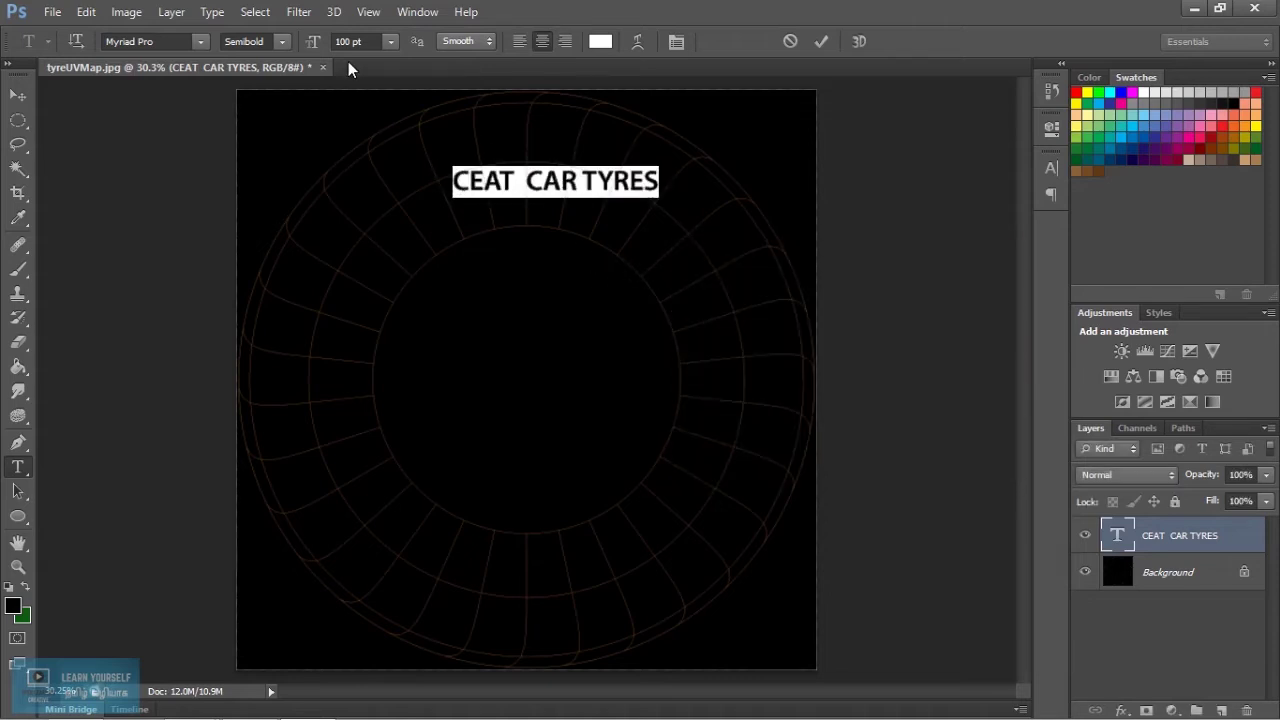
pyautogui.click(377, 38)
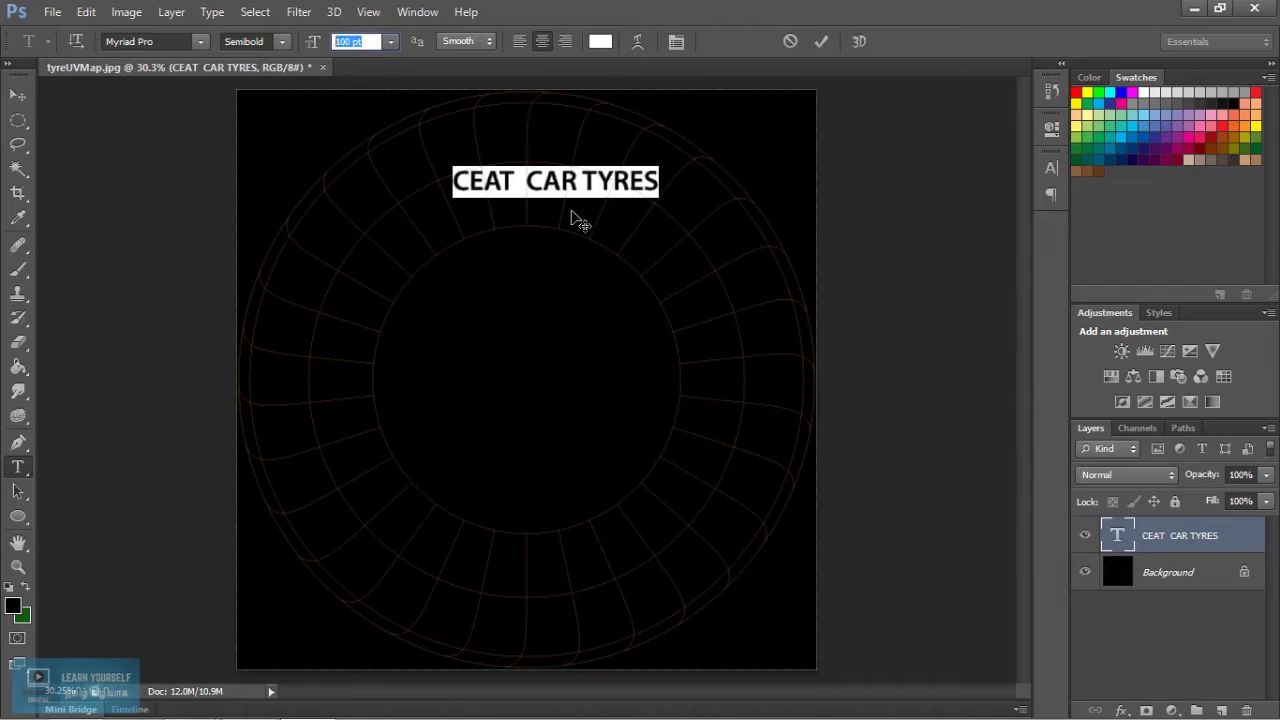
# Enlarge the CEAT CAR TYRES text to 150 pt and shift it slightly left.
pyautogui.write('15')
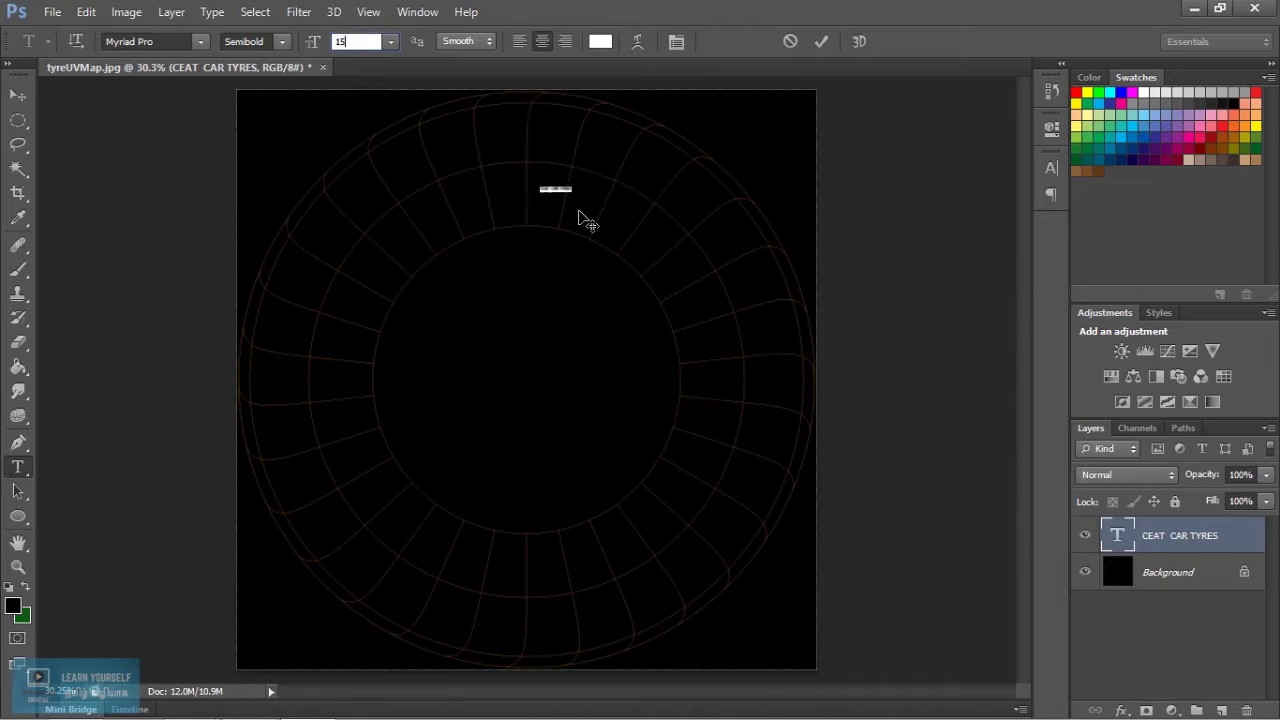
pyautogui.write('0')
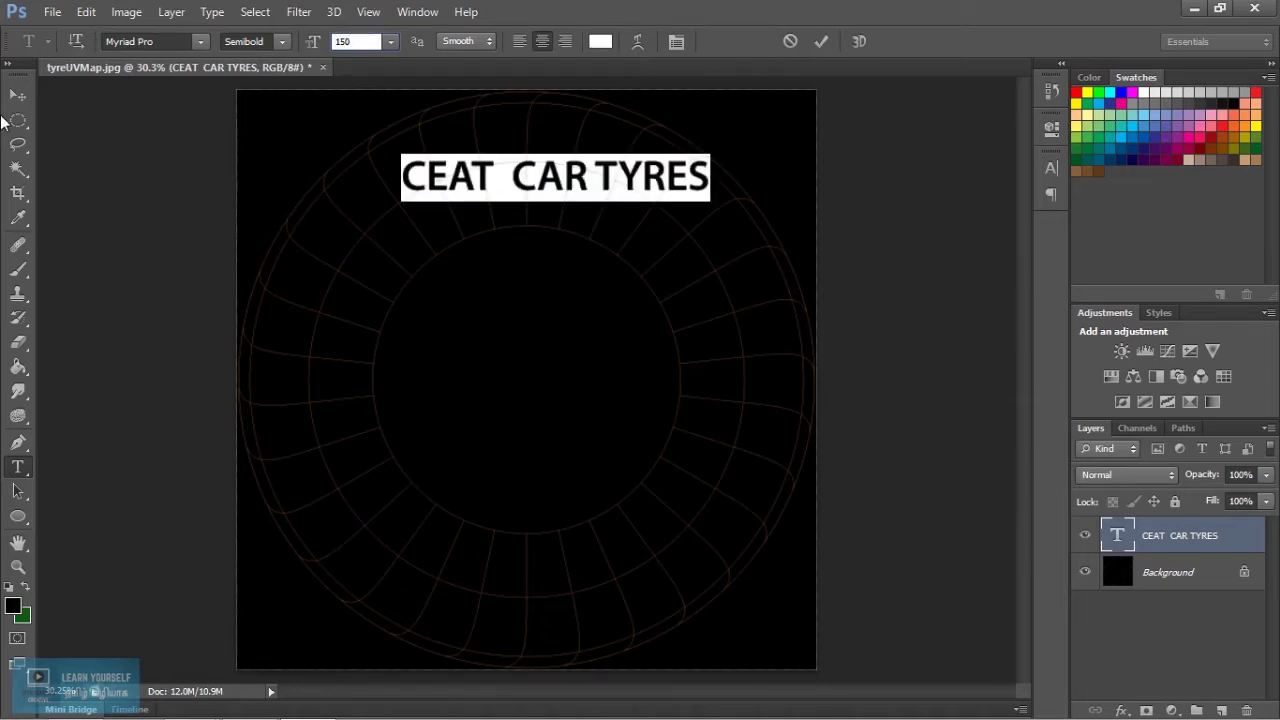
pyautogui.click(18, 94)
pyautogui.moveTo(548, 188)
pyautogui.mouseDown()
pyautogui.moveTo(522, 202)
pyautogui.moveTo(515, 188)
pyautogui.mouseUp()
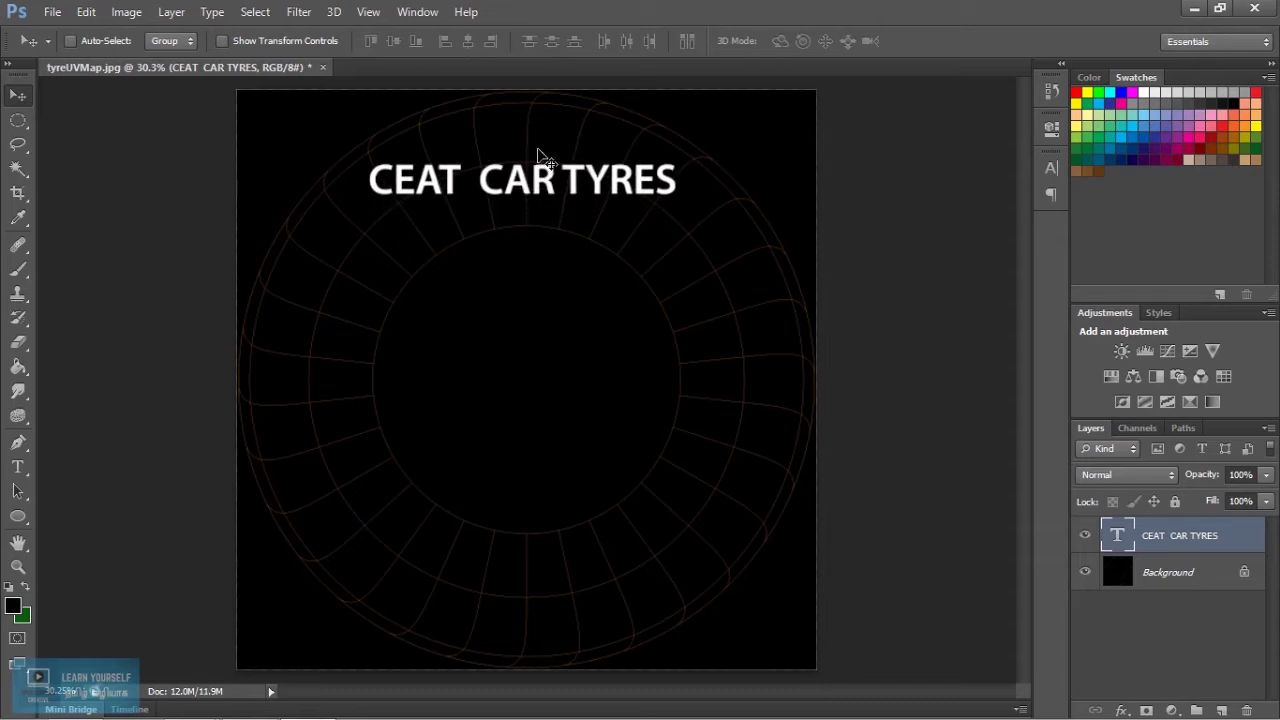
# Warp the text into an Arc with about +52% bend and commit it.
pyautogui.press('t')
pyautogui.click(637, 43)
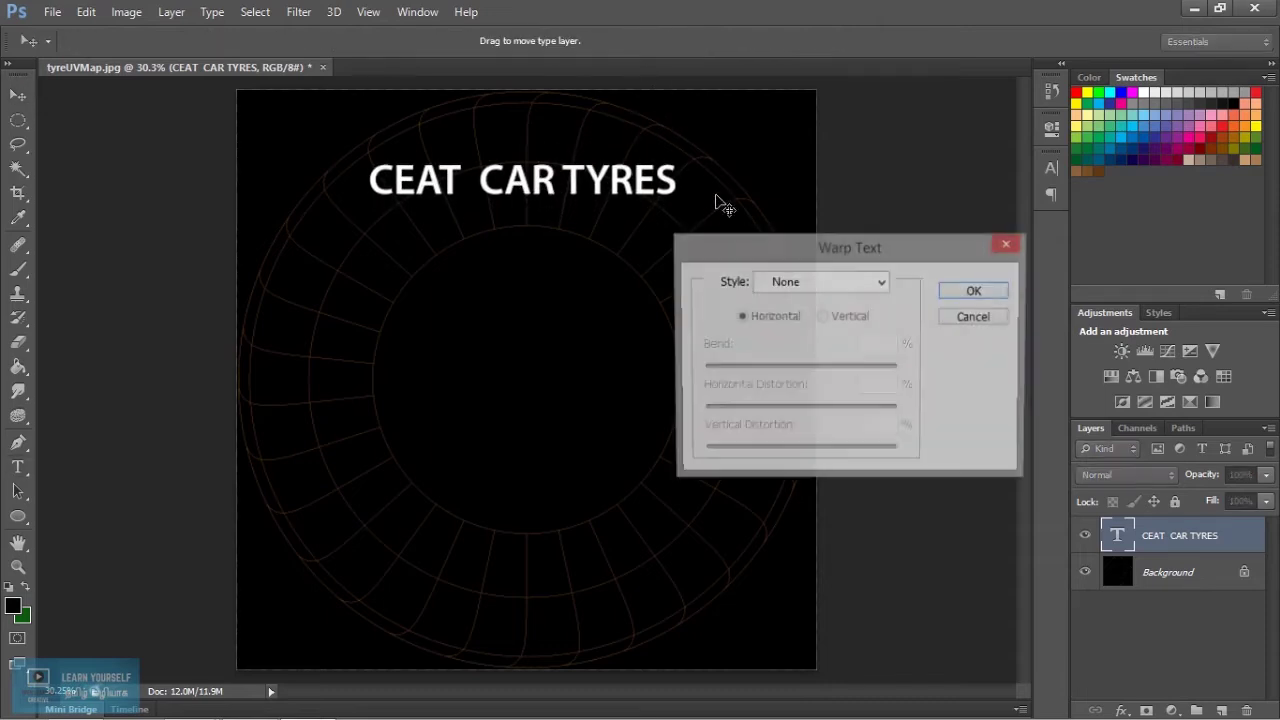
pyautogui.click(826, 283)
pyautogui.click(828, 342)
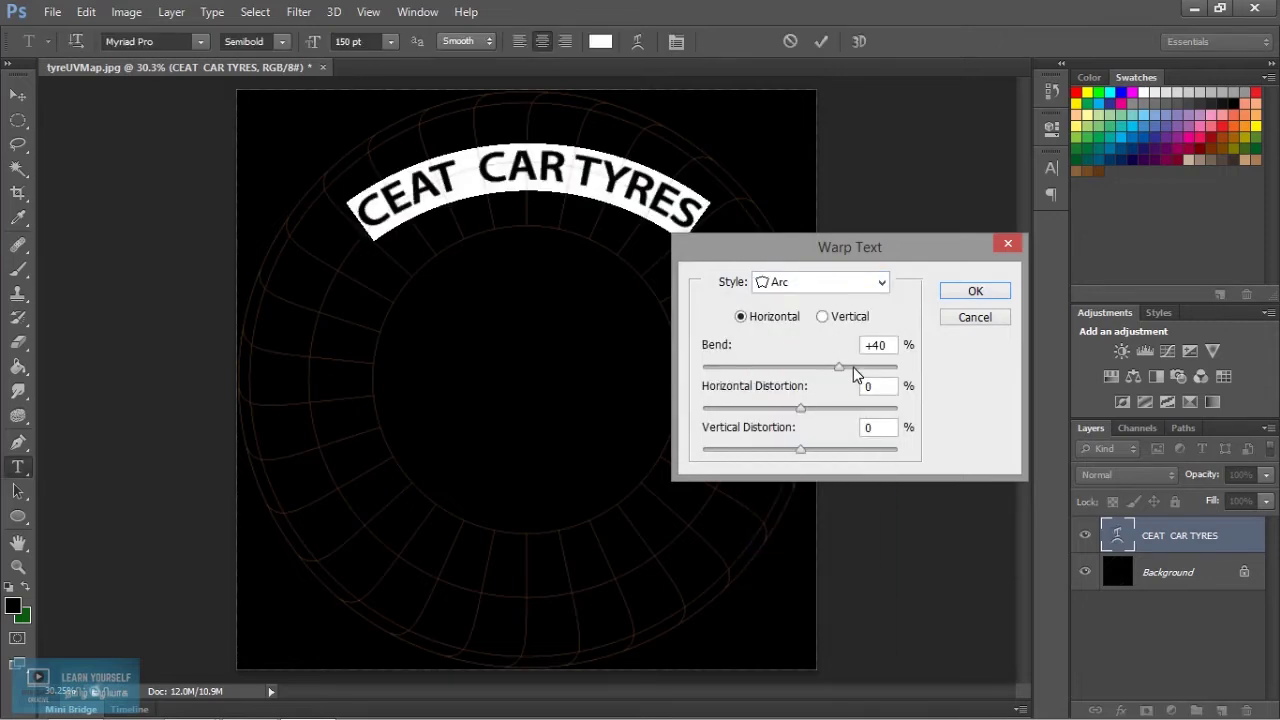
pyautogui.moveTo(838, 368); pyautogui.dragTo(852, 368)
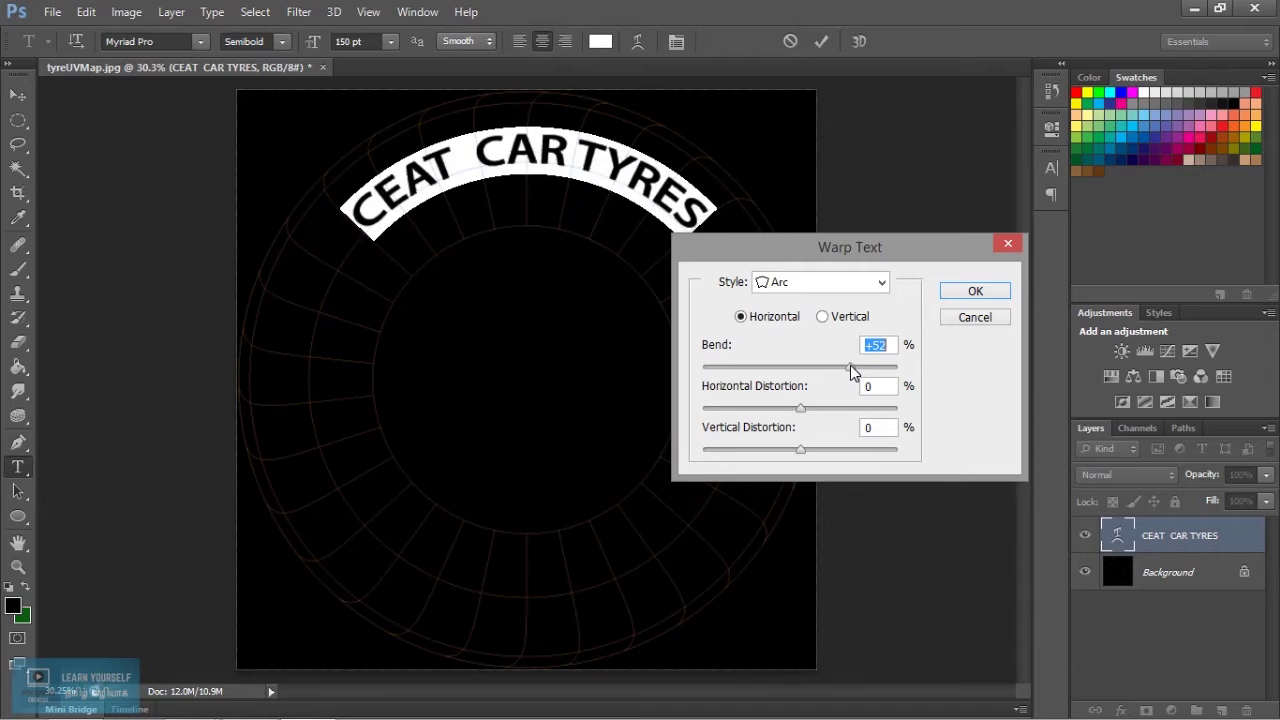
pyautogui.click(952, 296)
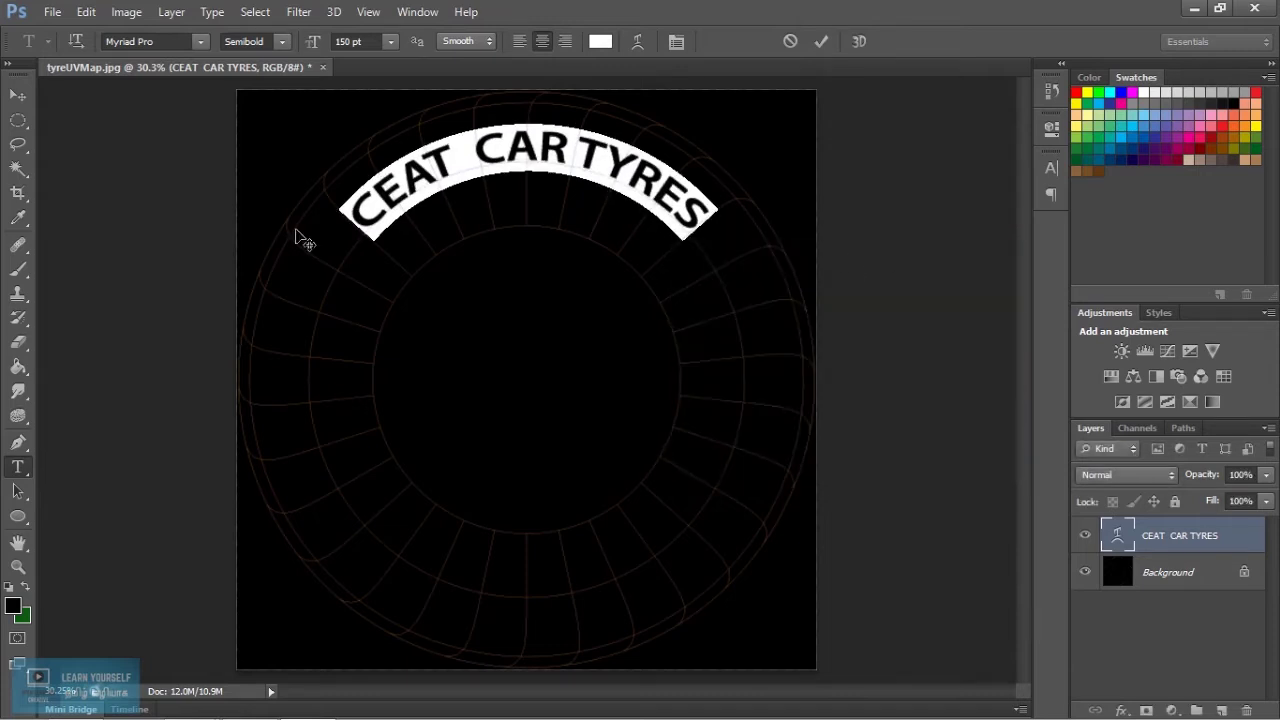
pyautogui.click(16, 96)
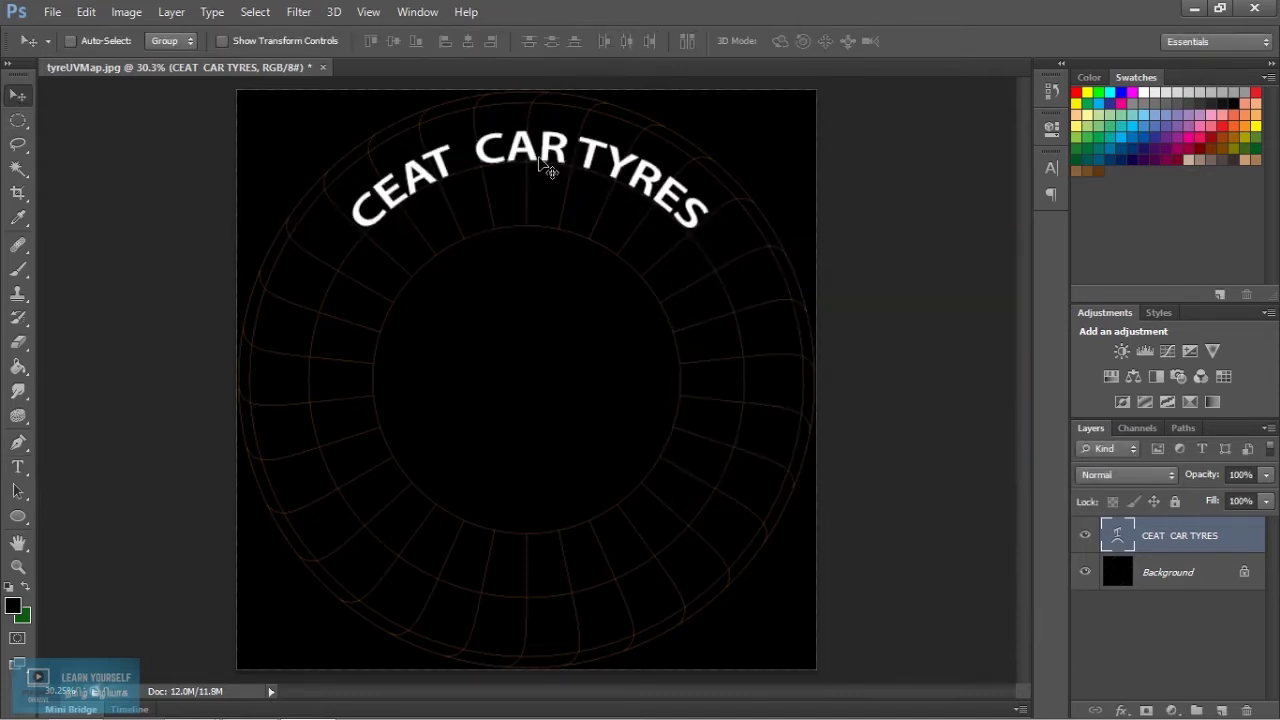
# Duplicate the curved text to the tyre's bottom and rotate the copy 180° upside down.
pyautogui.keyDown('alt'); pyautogui.moveTo(545, 160); pyautogui.dragTo(530, 556); pyautogui.keyUp('alt')
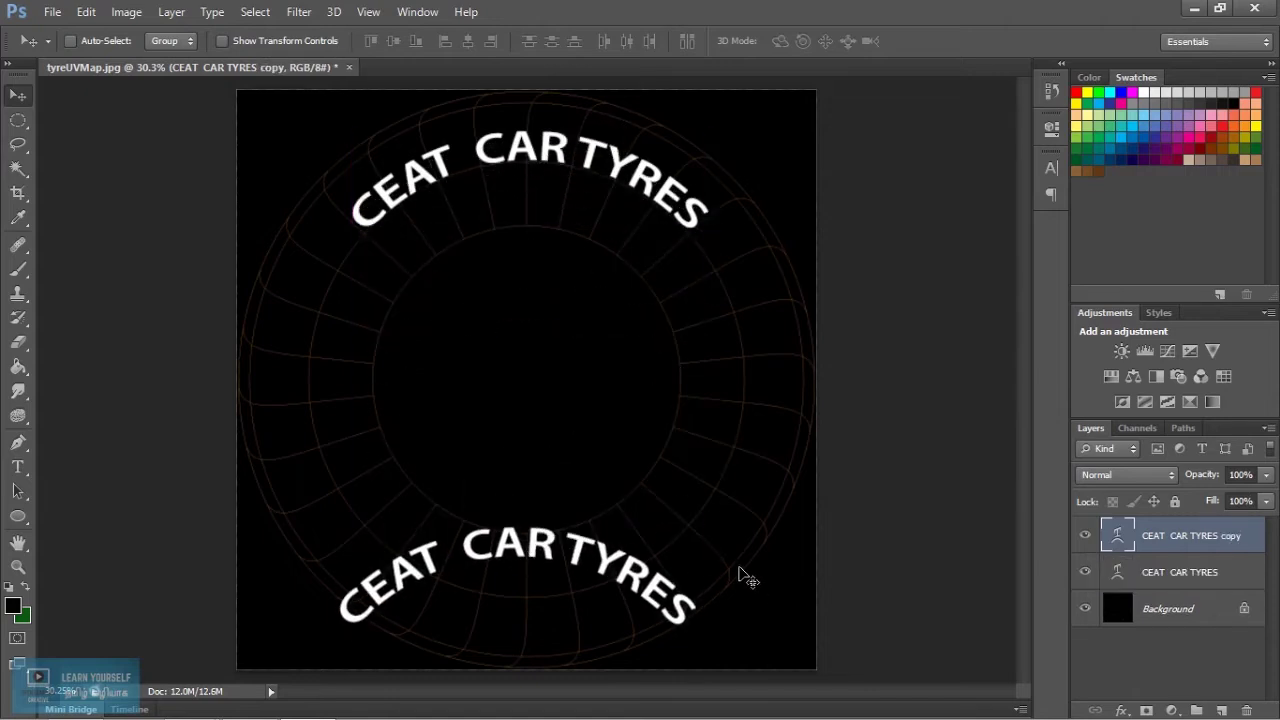
pyautogui.hotkey('ctrl', 't')
pyautogui.moveTo(681, 450); pyautogui.dragTo(372, 621)
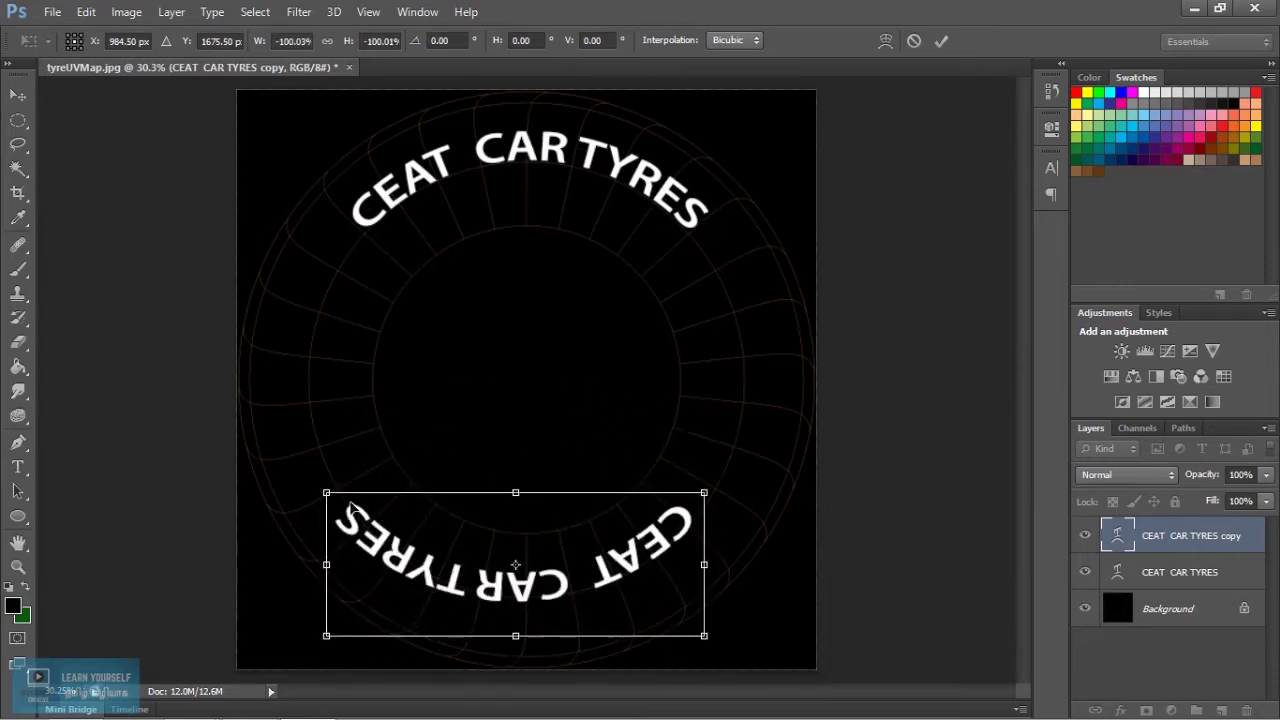
pyautogui.click(22, 95)
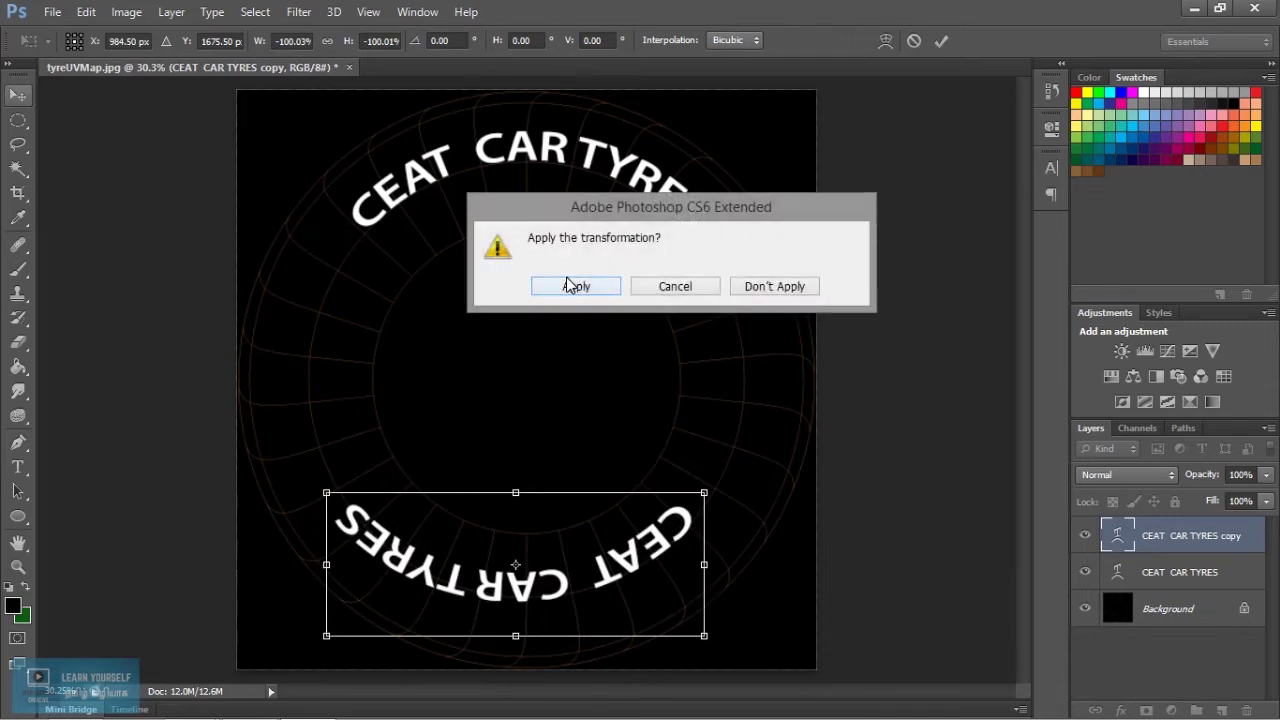
pyautogui.click(568, 286)
pyautogui.moveTo(588, 585); pyautogui.dragTo(604, 578)
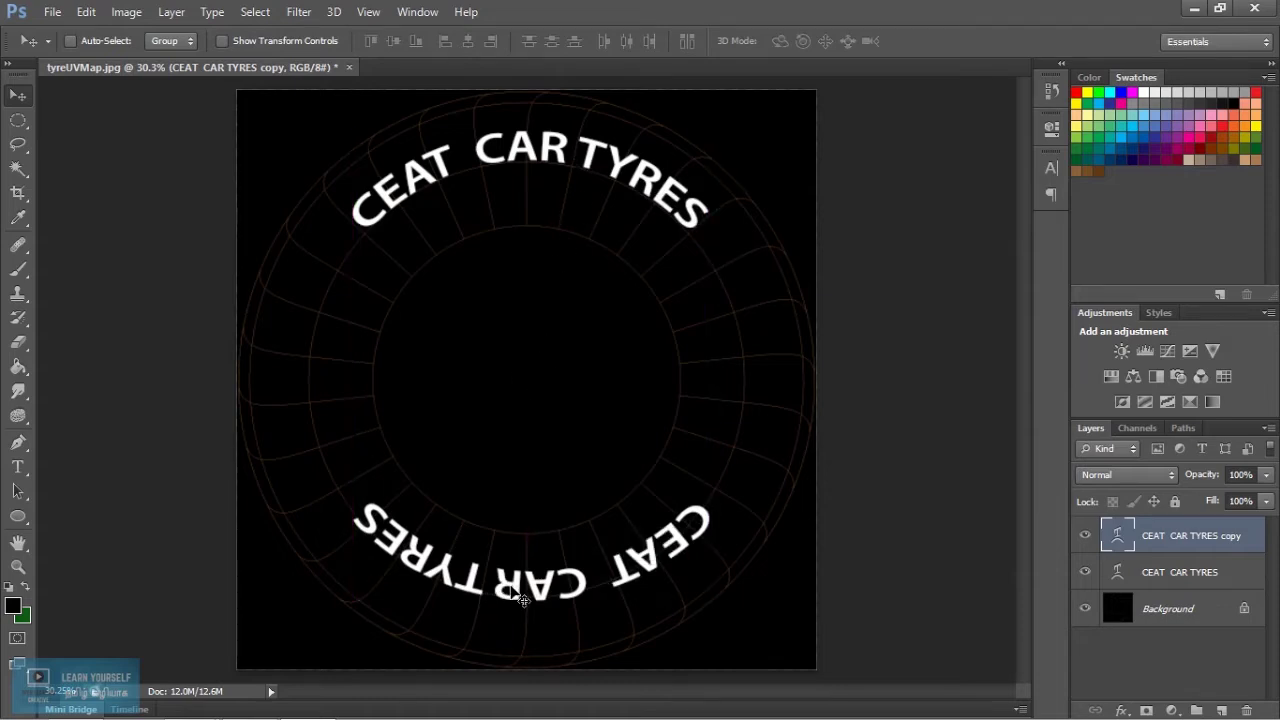
# Re-apply a transform to the bottom copy and nudge it up and left.
pyautogui.hotkey('ctrl', 't')
pyautogui.click(18, 95)
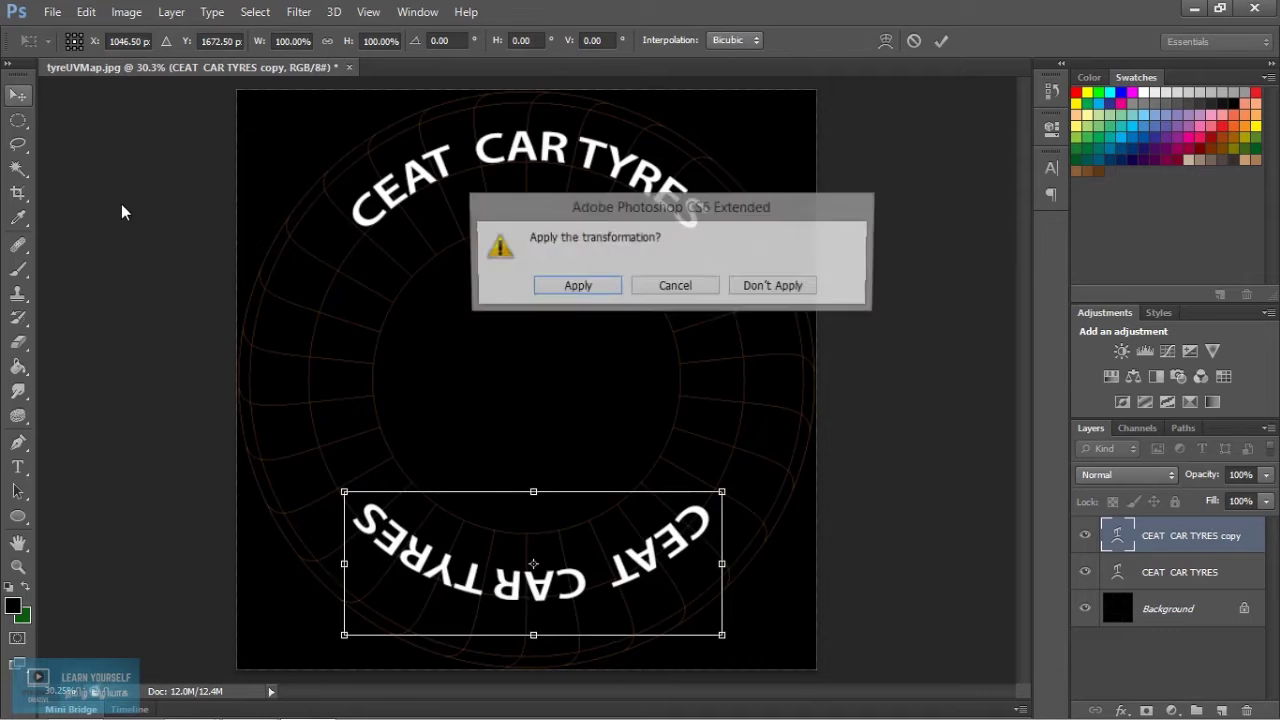
pyautogui.click(577, 287)
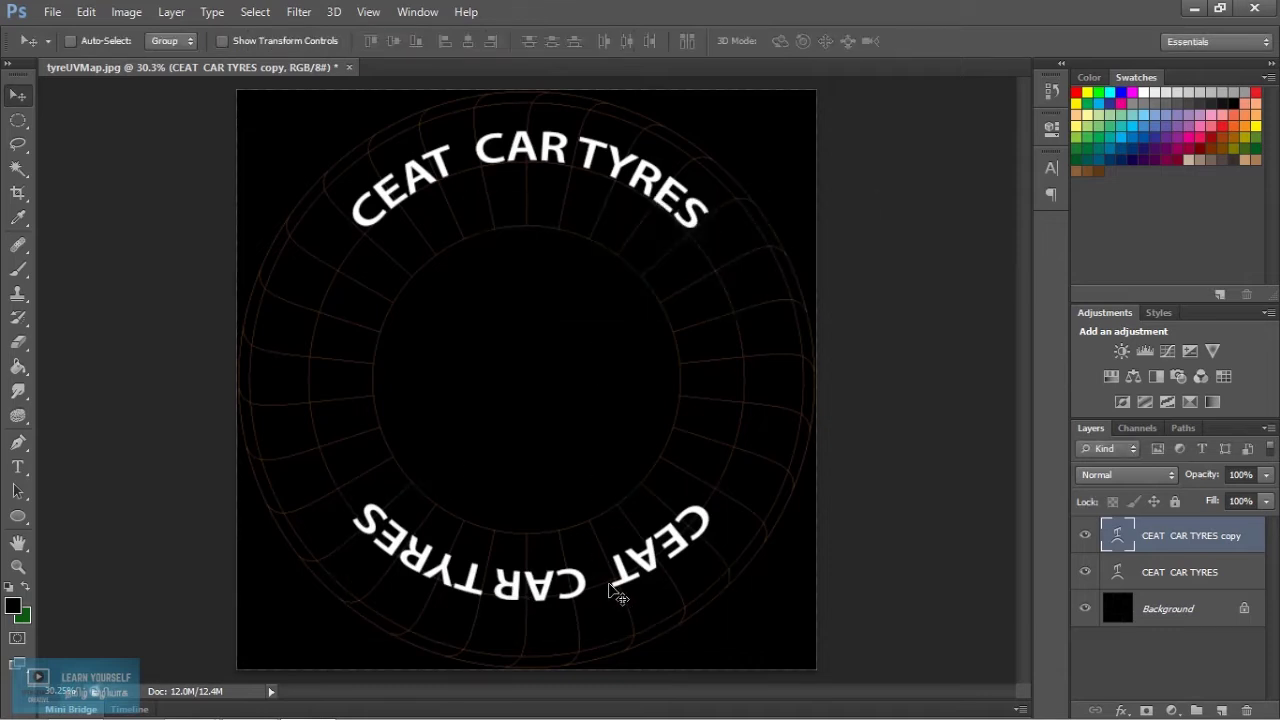
pyautogui.moveTo(612, 590)
pyautogui.mouseDown()
pyautogui.moveTo(463, 368)
pyautogui.moveTo(466, 392)
pyautogui.mouseUp()
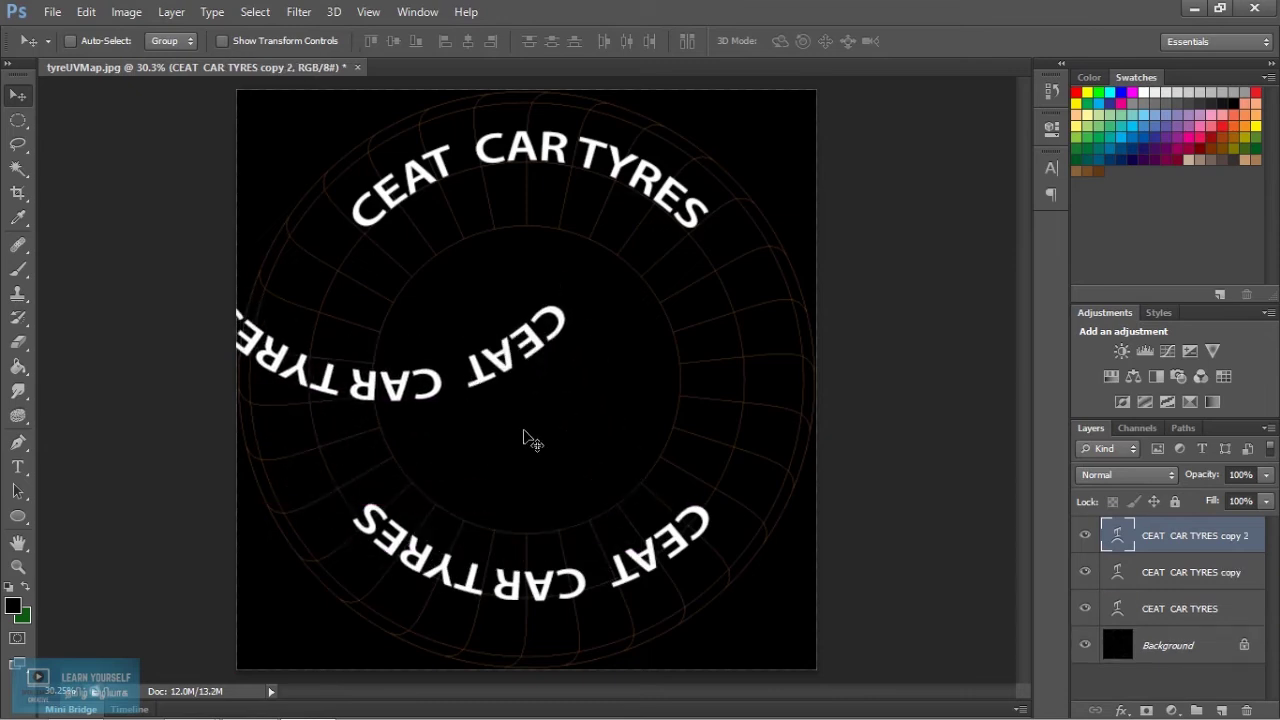
# Rotate the copied lettering and move it to the left side of the ring.
pyautogui.hotkey('ctrl', 't')
pyautogui.moveTo(540, 471)
pyautogui.keyDown('shift'); pyautogui.mouseDown()
pyautogui.moveTo(380, 488)
pyautogui.moveTo(366, 457)
pyautogui.mouseUp(); pyautogui.keyUp('shift')
pyautogui.moveTo(367, 404); pyautogui.dragTo(323, 404)
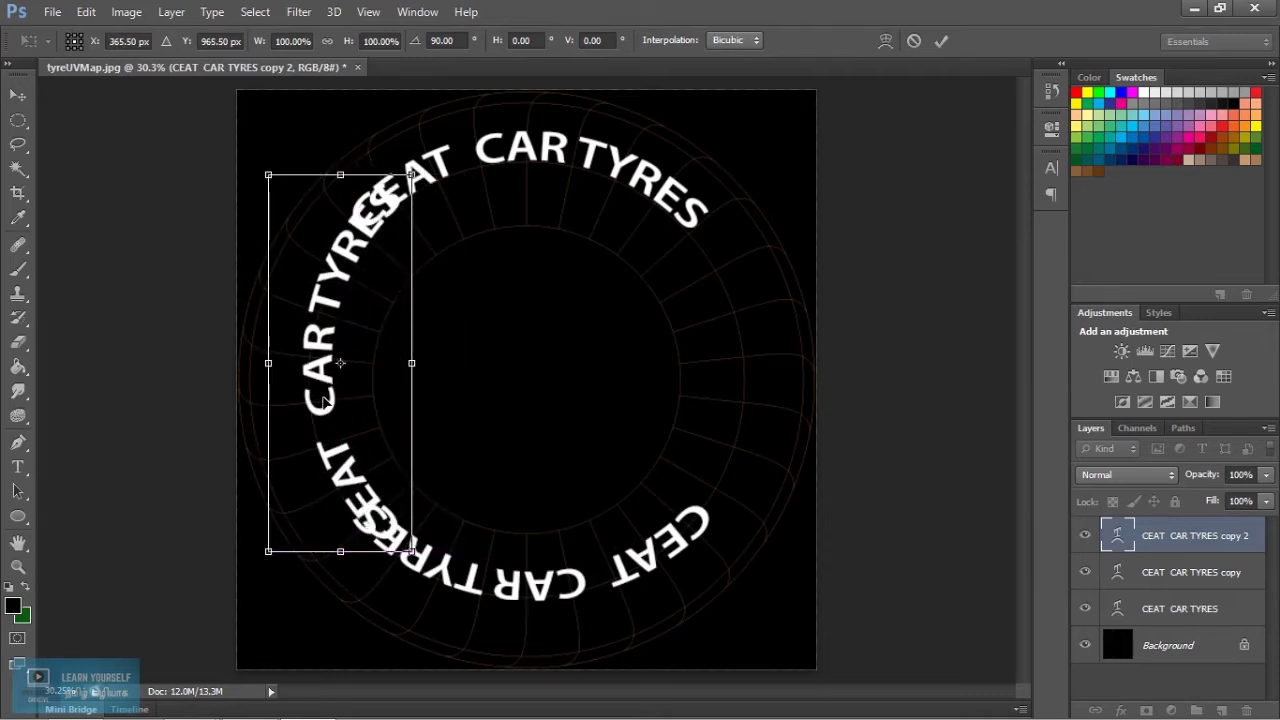
pyautogui.click(18, 95)
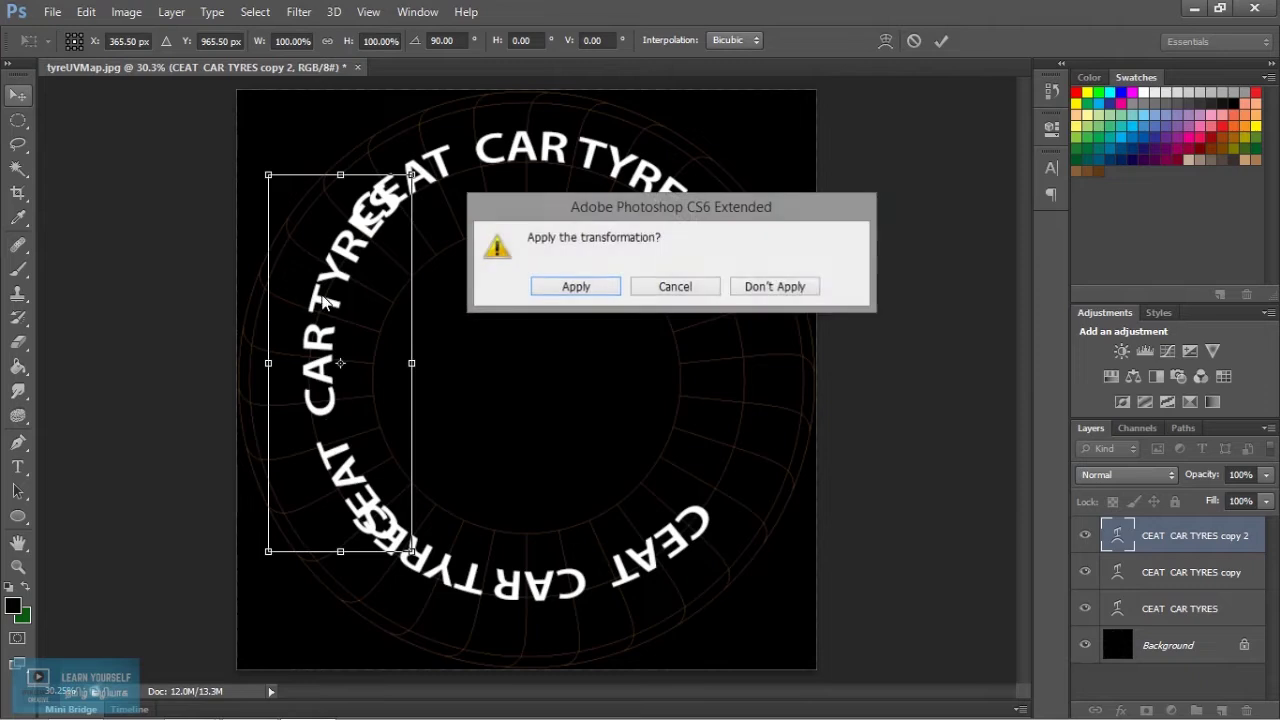
pyautogui.click(574, 288)
# Replace the left-side lettering with tyre size text and slide the size texts along the ring.
pyautogui.press('t')
pyautogui.click(392, 488)
pyautogui.press('BackSpace')
pyautogui.press('BackSpace')
pyautogui.press('BackSpace')
pyautogui.press('BackSpace')
pyautogui.press('BackSpace')
pyautogui.press('BackSpace')
pyautogui.press('BackSpace')
pyautogui.press('BackSpace')
pyautogui.press('BackSpace')
pyautogui.write('195/20 R')
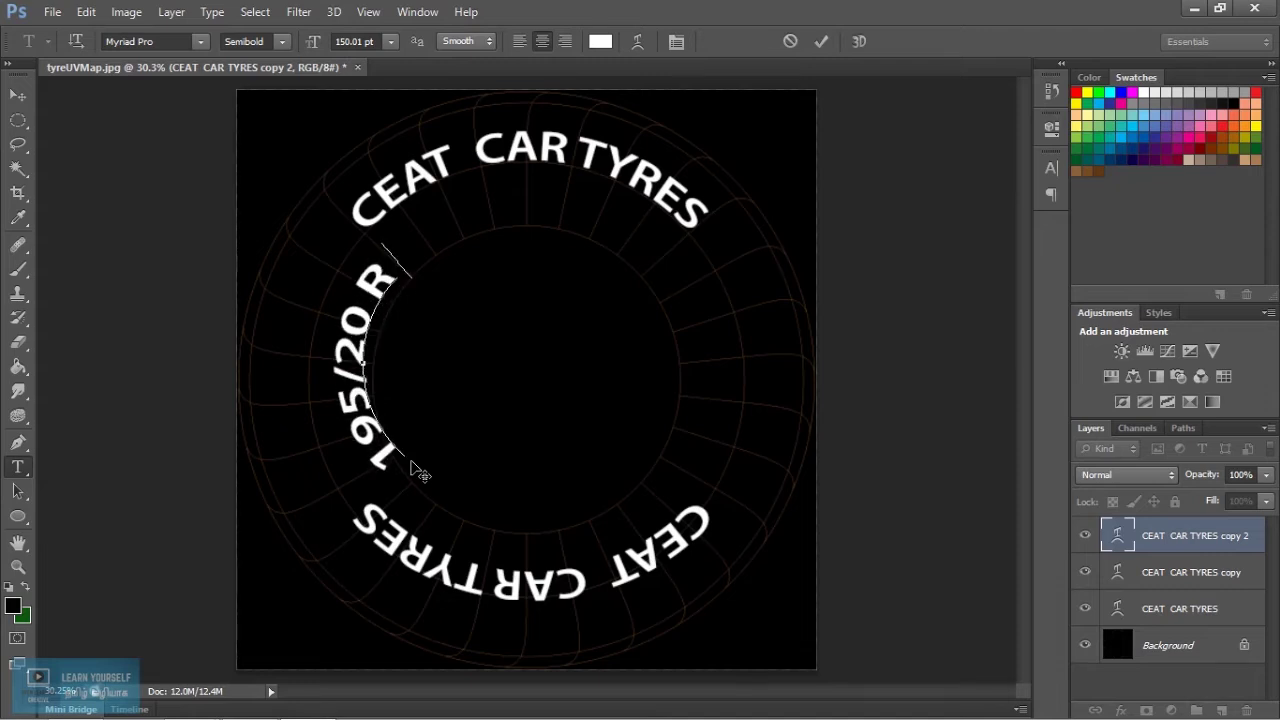
pyautogui.write(' 0215')
pyautogui.press('BackSpace')
pyautogui.press('BackSpace')
pyautogui.press('BackSpace')
pyautogui.press('BackSpace')
pyautogui.press('BackSpace')
pyautogui.moveTo(414, 472)
pyautogui.keyDown('ctrl'); pyautogui.mouseDown()
pyautogui.moveTo(310, 341)
pyautogui.moveTo(310, 352)
pyautogui.mouseUp(); pyautogui.keyUp('ctrl')
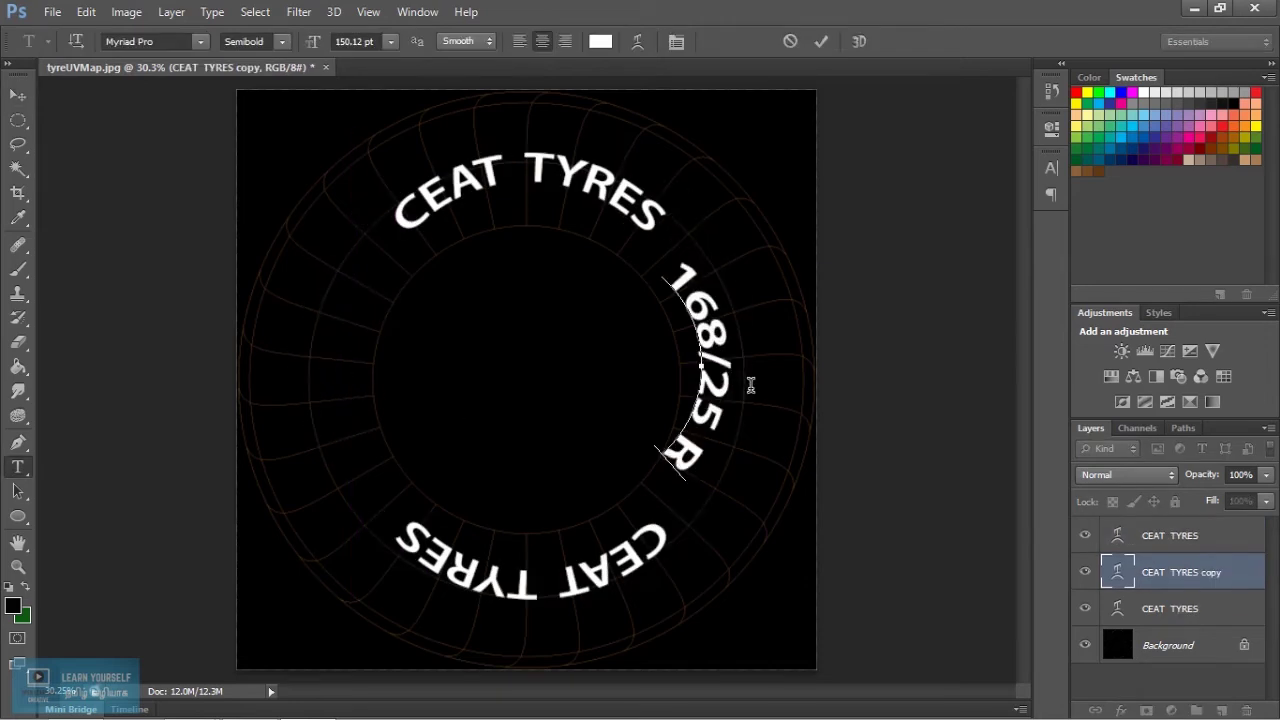
pyautogui.moveTo(748, 380)
pyautogui.keyDown('ctrl'); pyautogui.mouseDown()
pyautogui.moveTo(745, 340)
pyautogui.moveTo(335, 330)
pyautogui.mouseUp(); pyautogui.keyUp('ctrl')
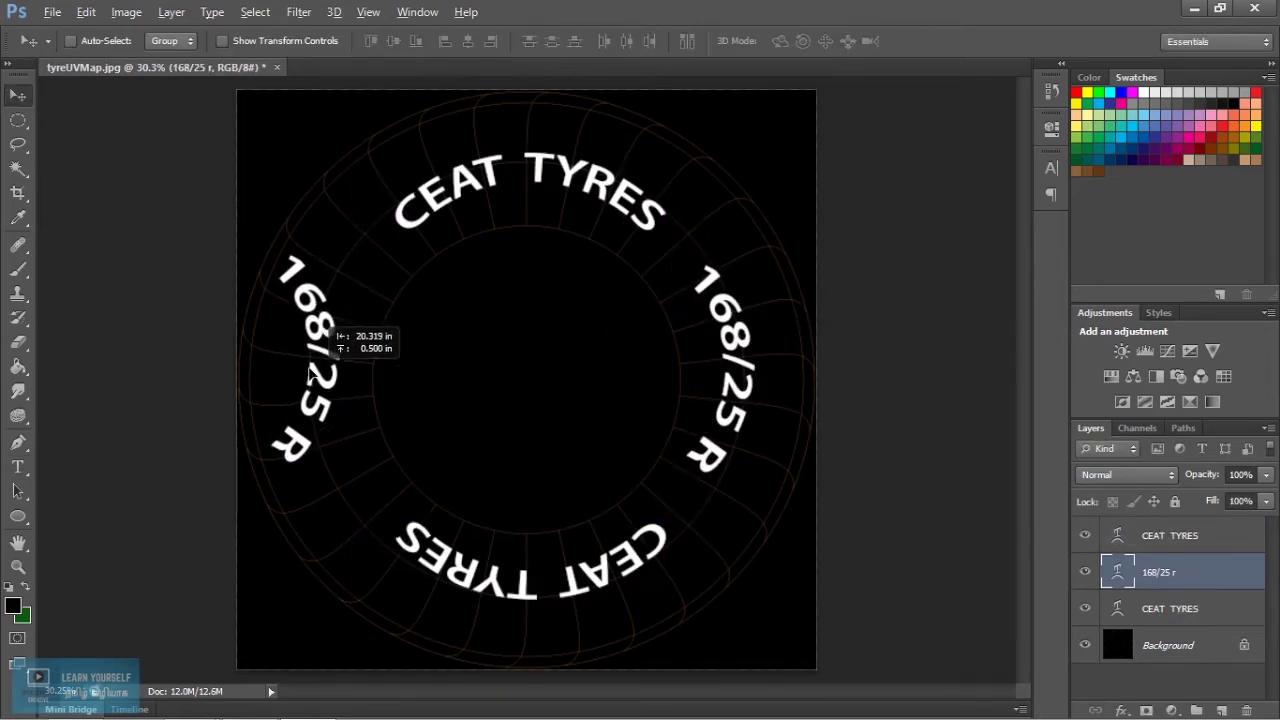
# Flip a copy of the 168/25 R text 180° to the left side and lessen its arc bend.
pyautogui.hotkey('ctrl', 't')
pyautogui.moveTo(371, 486); pyautogui.dragTo(300, 255)
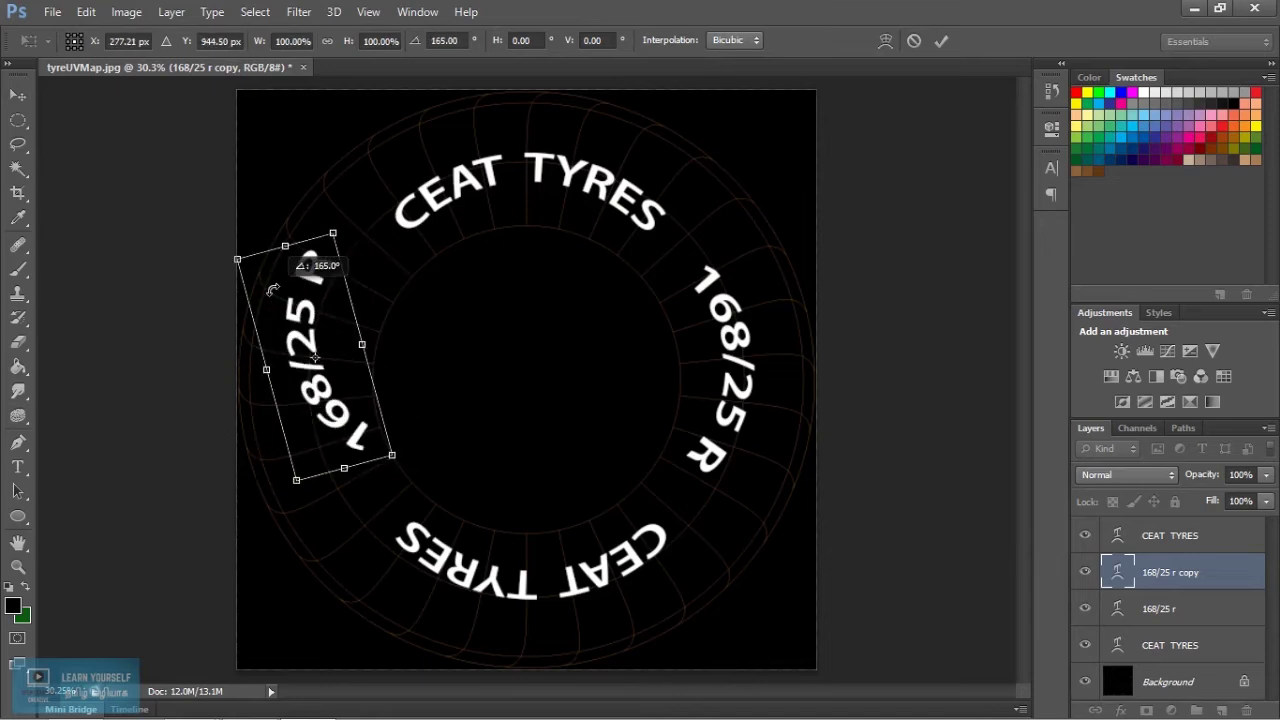
pyautogui.moveTo(315, 357); pyautogui.dragTo(327, 368)
pyautogui.press('t')
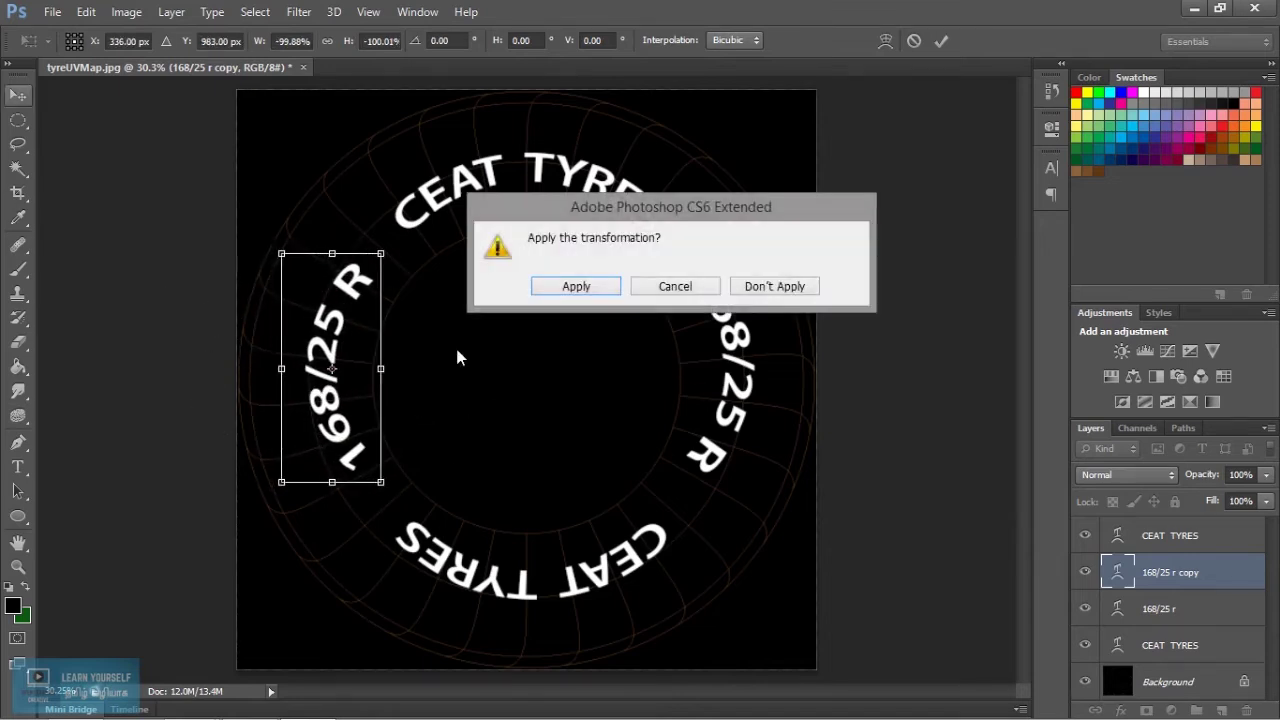
pyautogui.press('Return')
pyautogui.press('Return')
pyautogui.click(637, 41)
pyautogui.moveTo(848, 368); pyautogui.dragTo(839, 366)
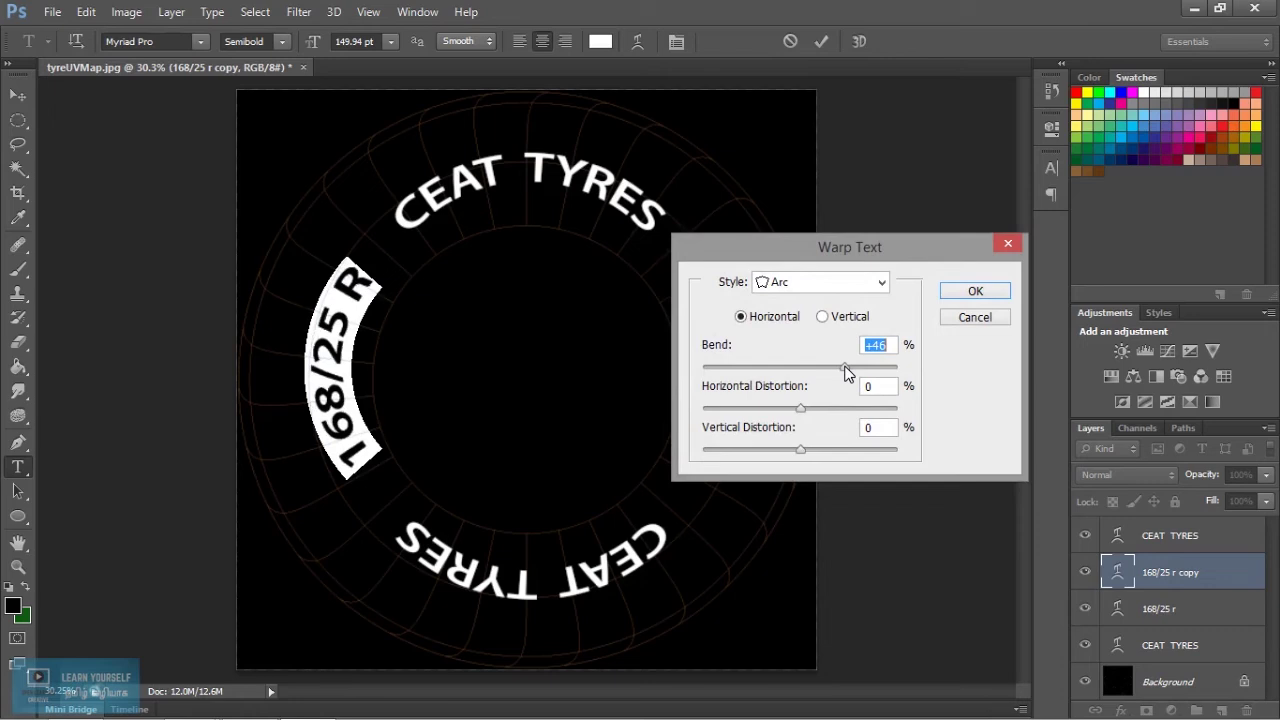
pyautogui.press('Return')
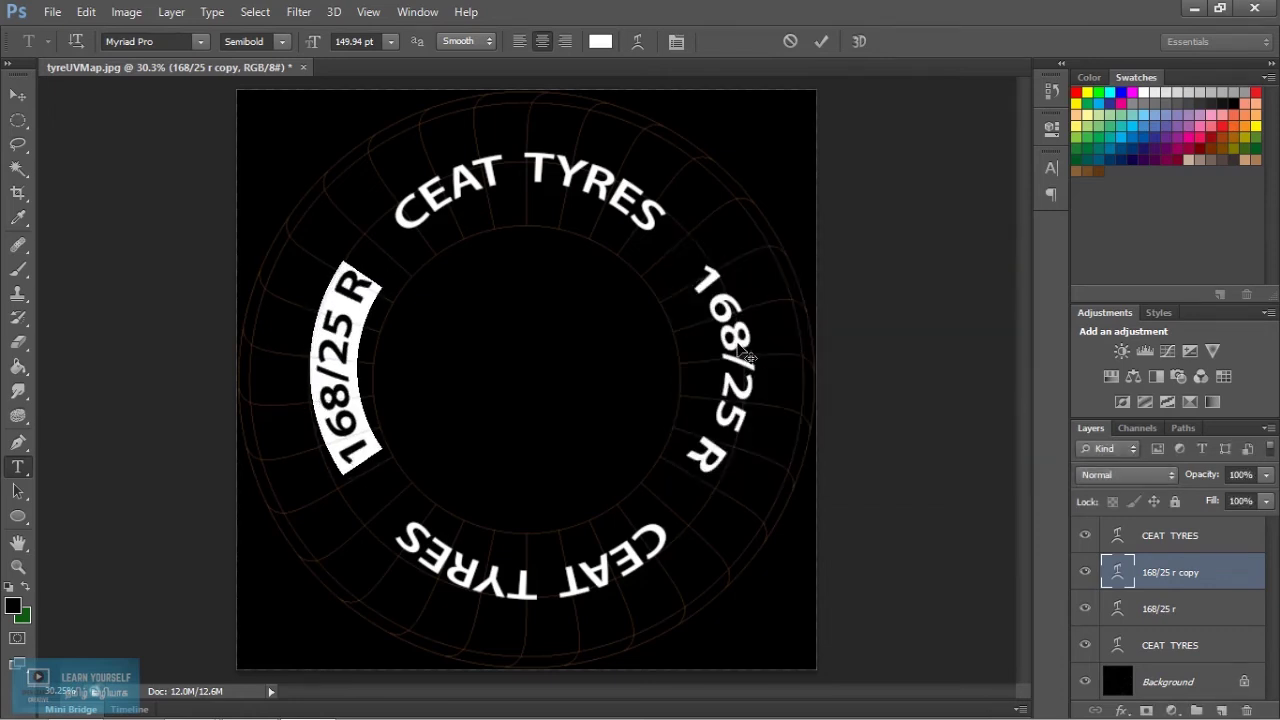
pyautogui.hotkey('ctrl', 'Return')
# Adjust the right-side 168/25 R text's arc bend and hide the Background layer.
pyautogui.click(733, 330)
pyautogui.hotkey('ctrl', 'a')
pyautogui.click(637, 41)
pyautogui.doubleClick(880, 345)
pyautogui.press('Return')
pyautogui.hotkey('ctrl', 'Return')
pyautogui.press('v')
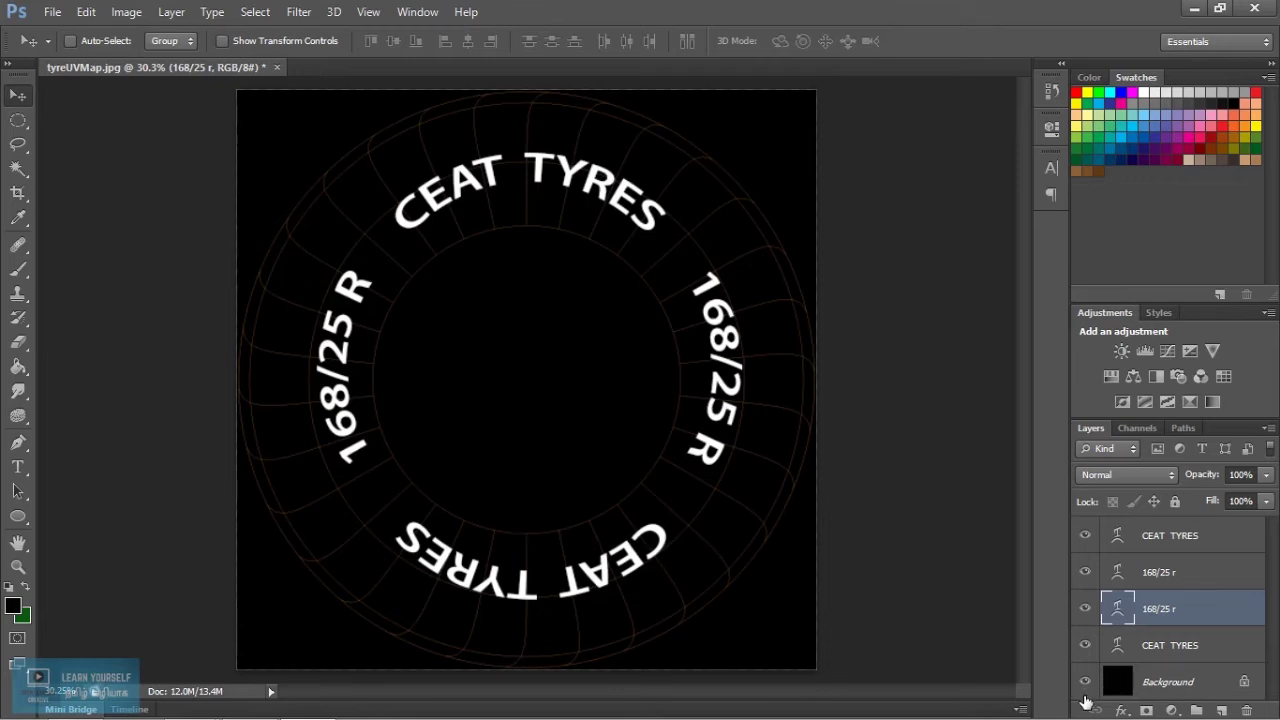
pyautogui.click(1085, 681)
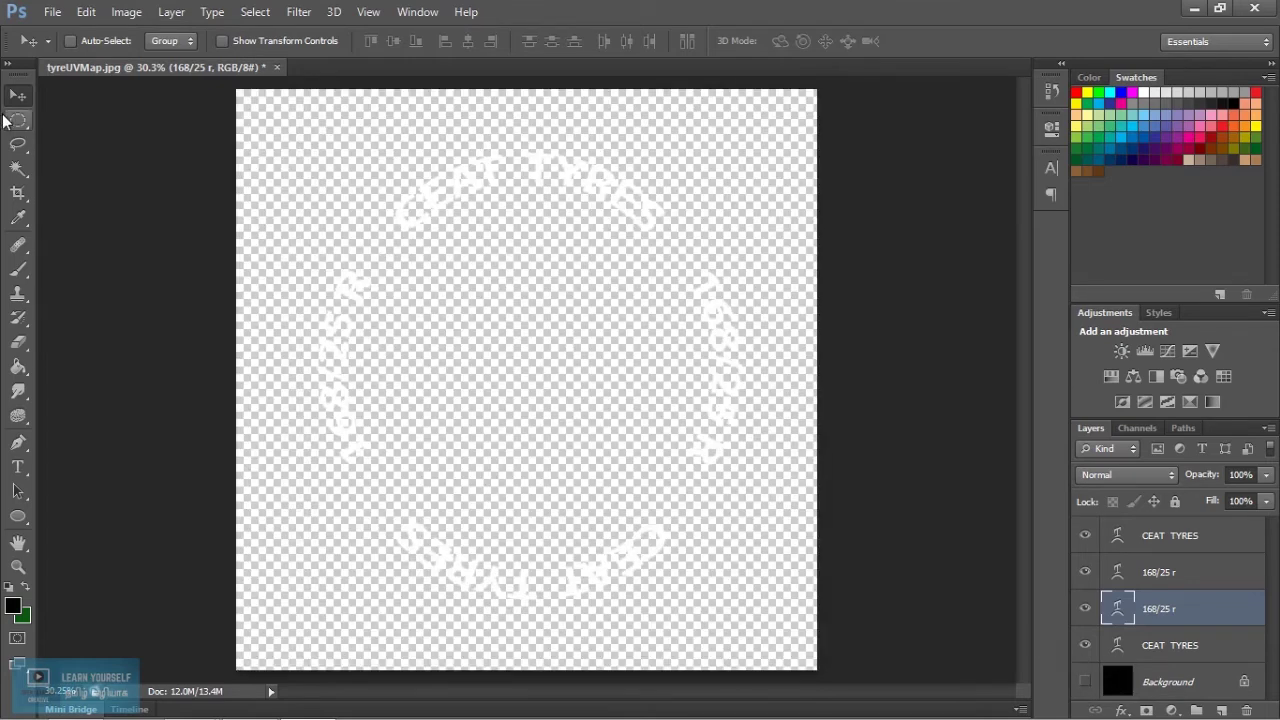
# Save the lettering as a PNG copy named tyreUVMap_Texture.png, accepting the default PNG options.
pyautogui.click(52, 12)
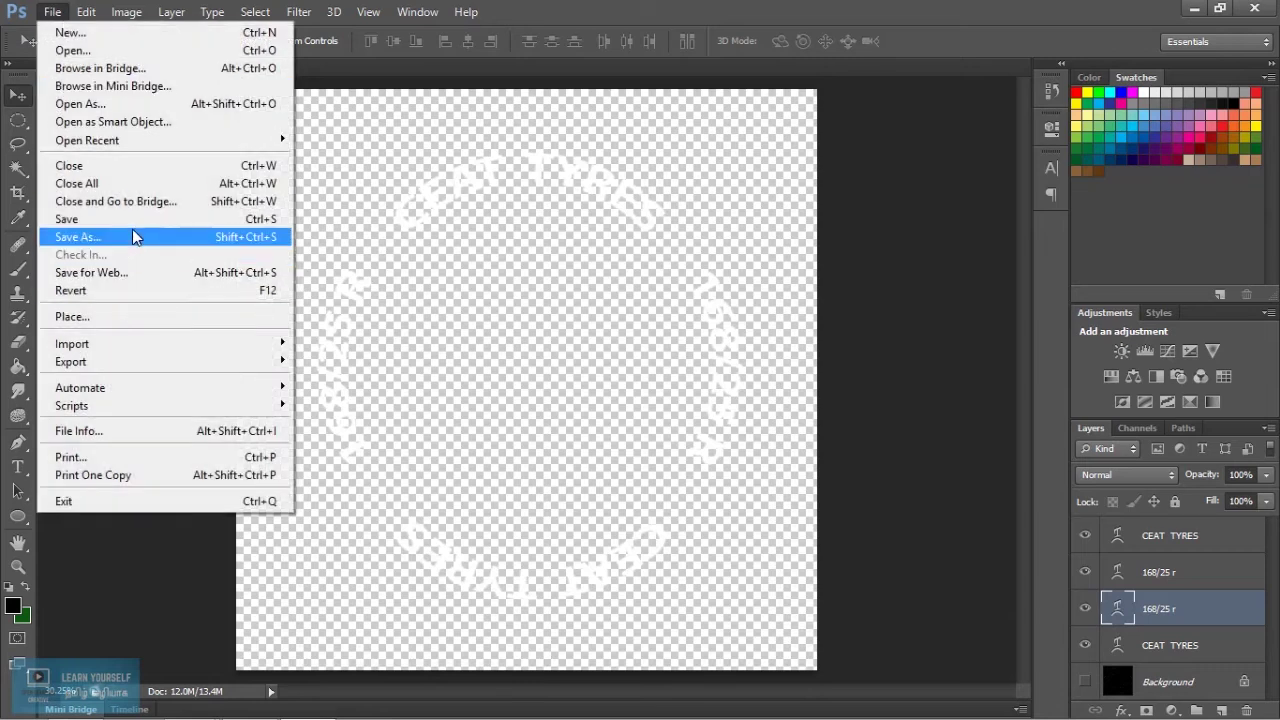
pyautogui.click(132, 234)
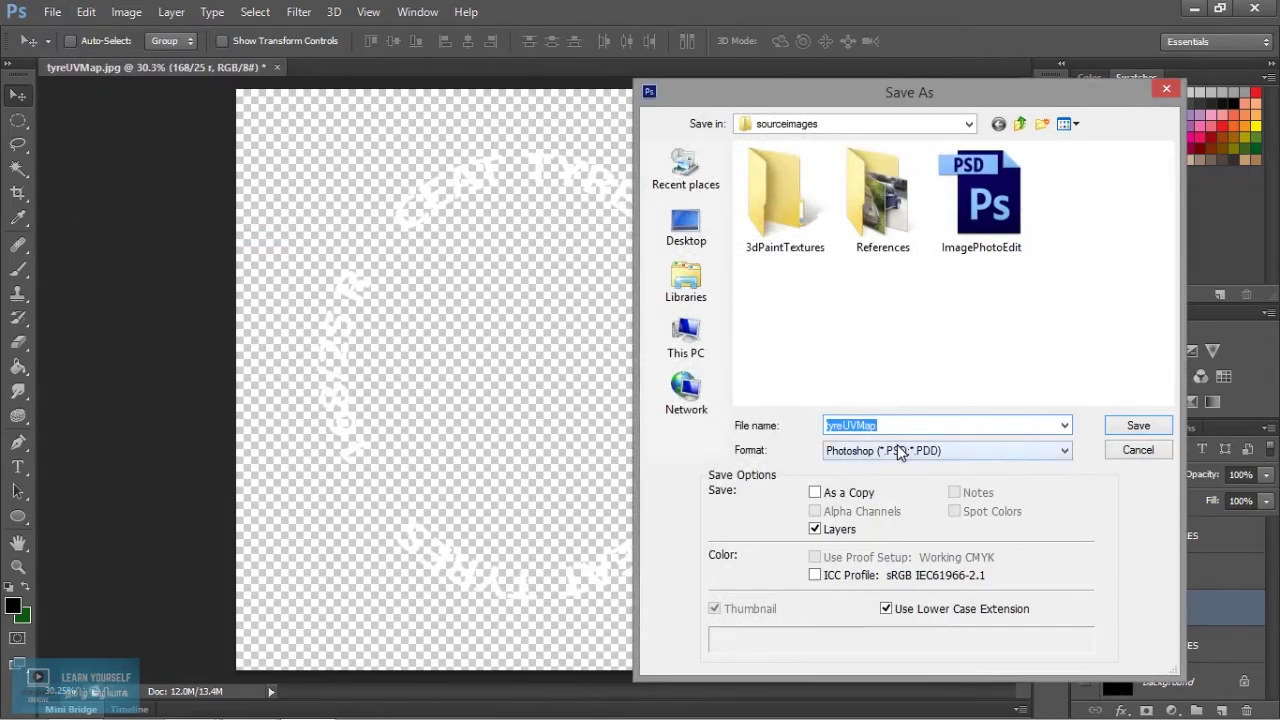
pyautogui.click(900, 452)
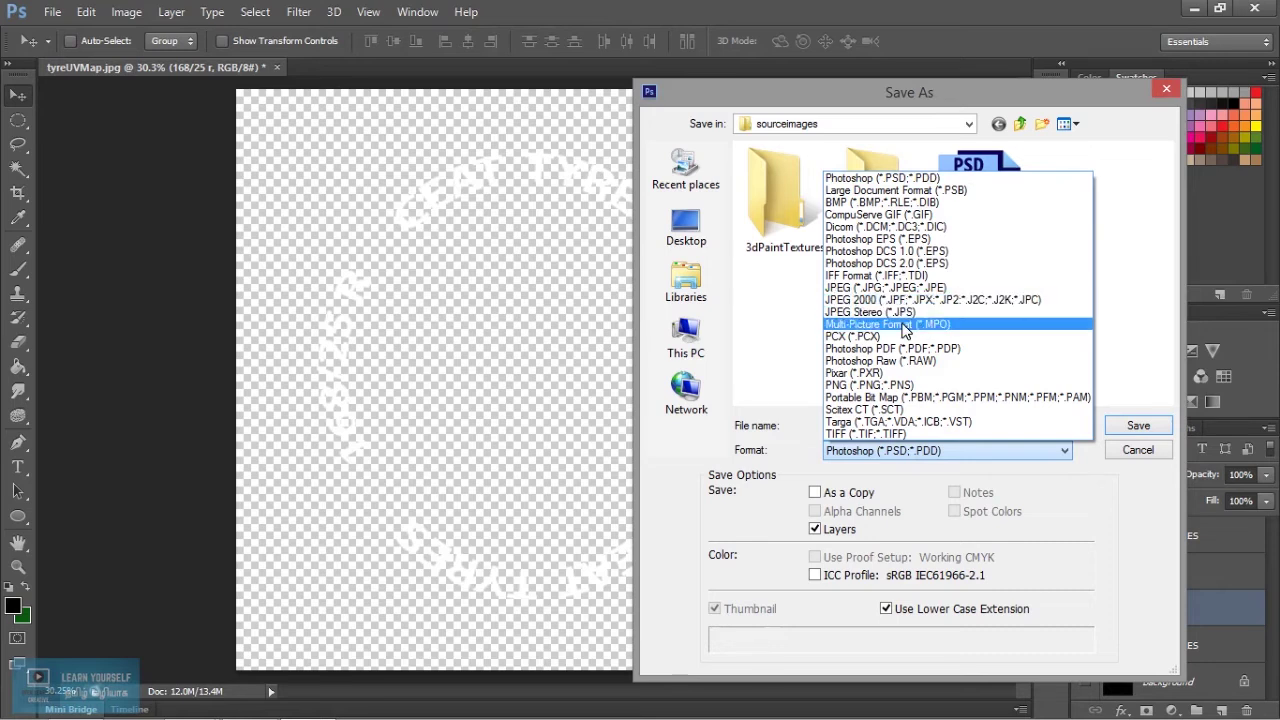
pyautogui.click(908, 385)
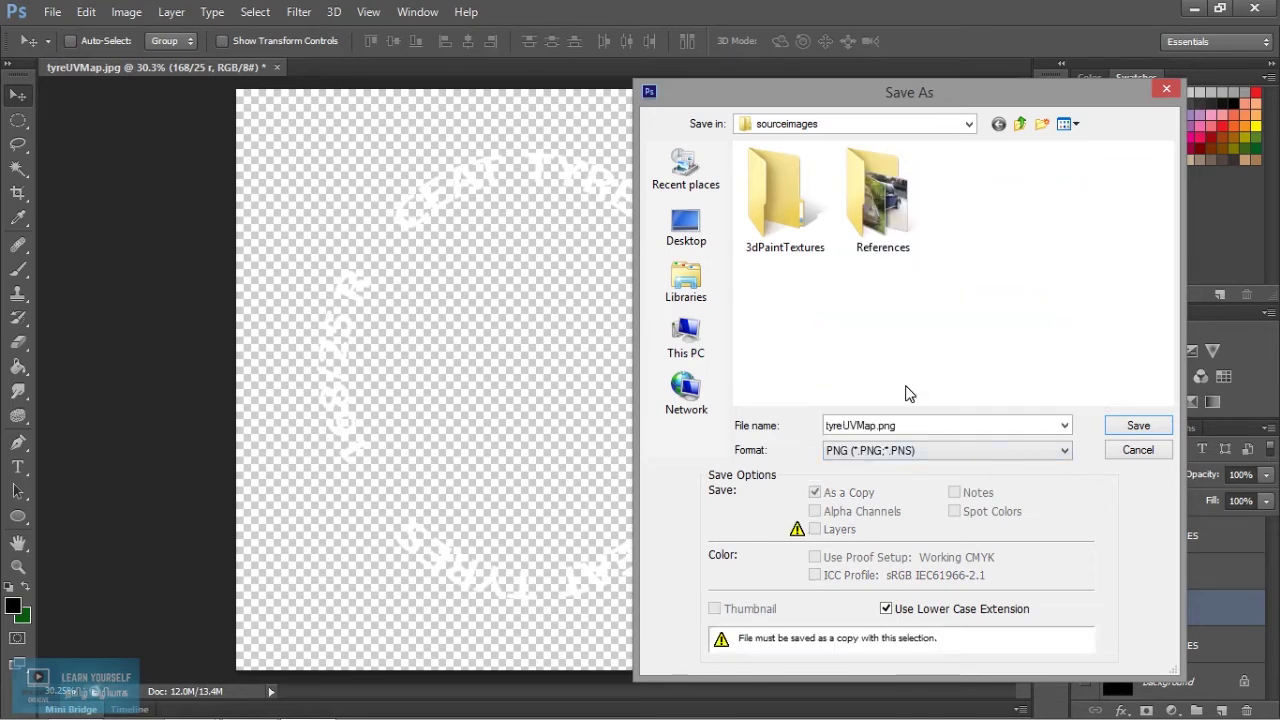
pyautogui.doubleClick(859, 425)
pyautogui.click(857, 423)
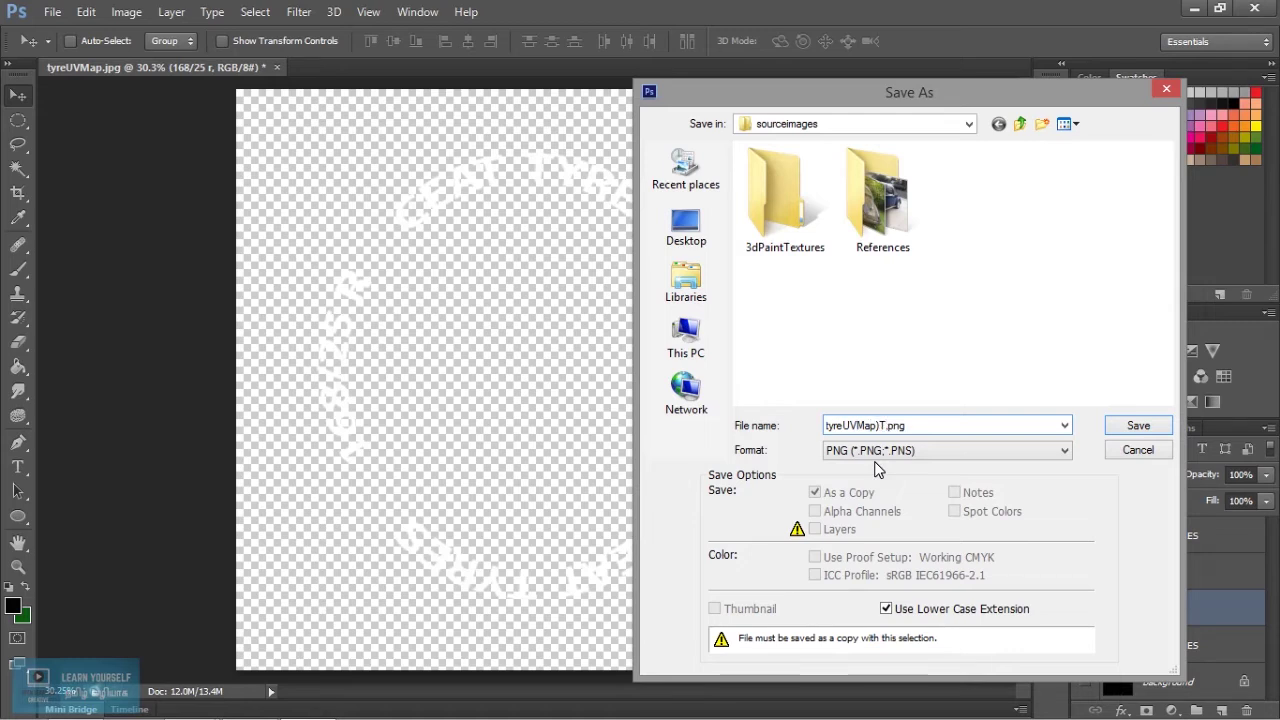
pyautogui.press('Delete')
pyautogui.write('e.')
pyautogui.press('Return')
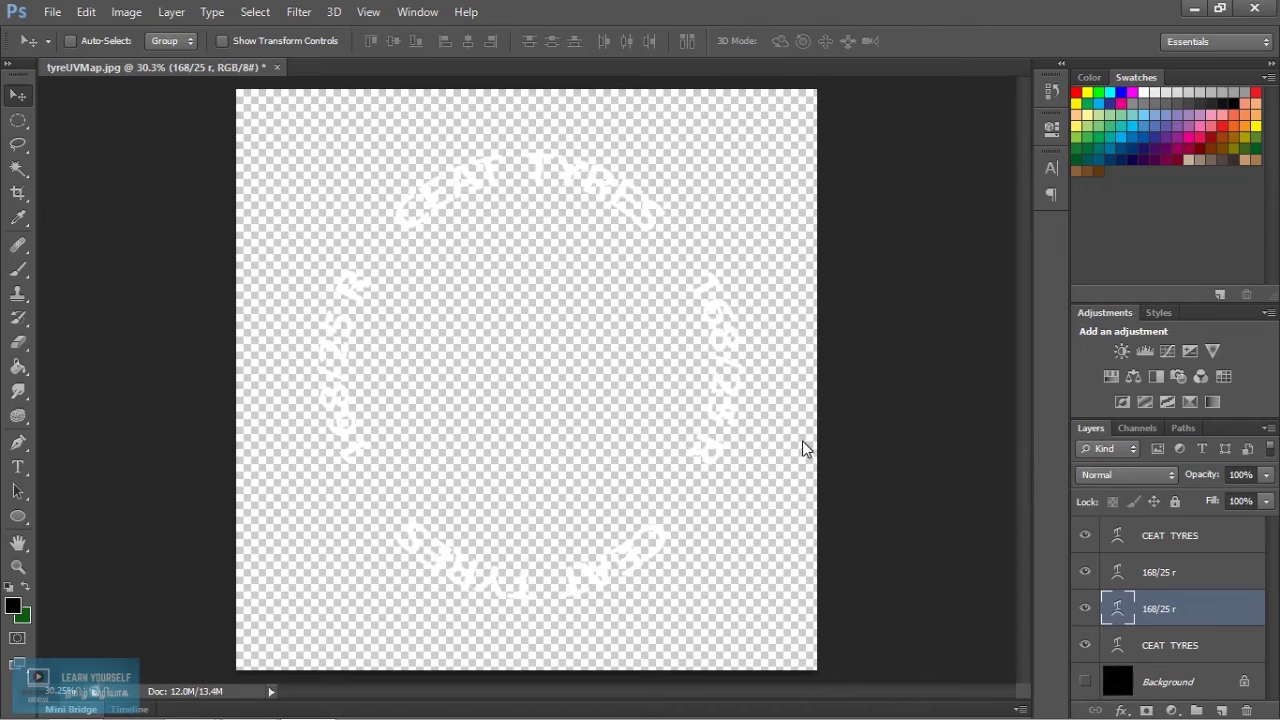
pyautogui.click(699, 214)
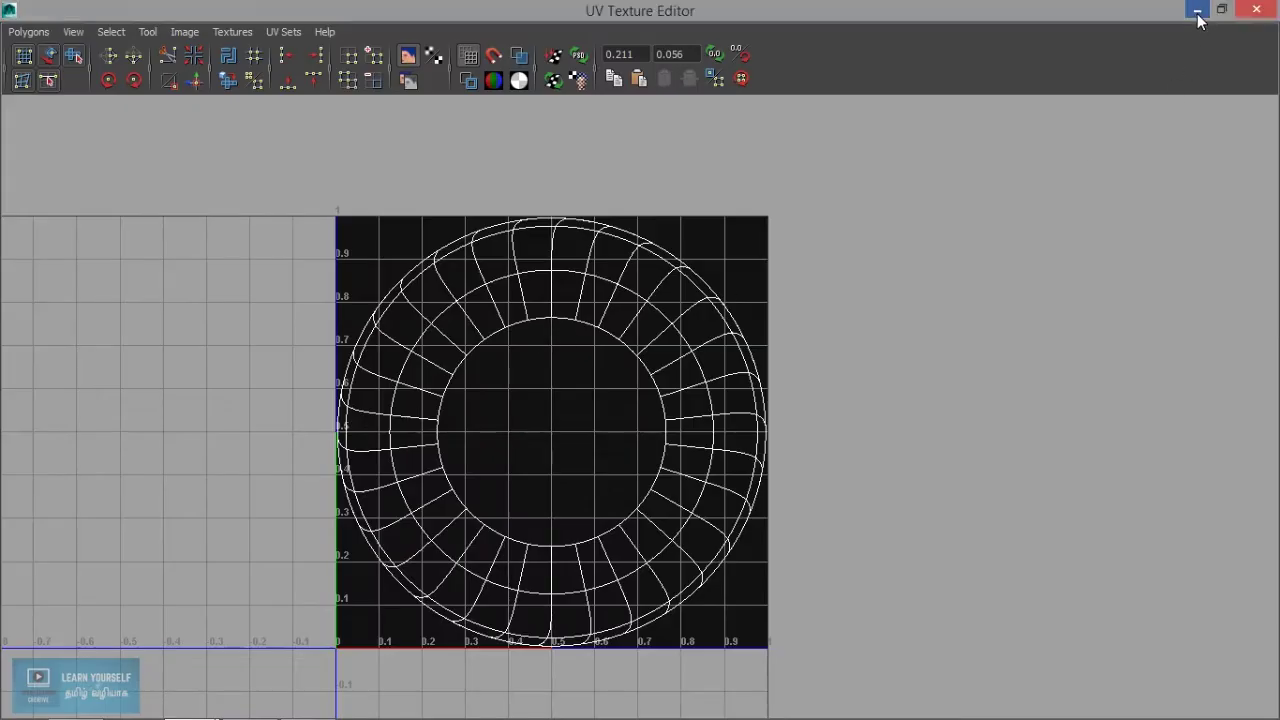
# Add a #1b1b1b Solid Color fill layer and move it to the bottom of the layer stack.
pyautogui.click(1197, 12)
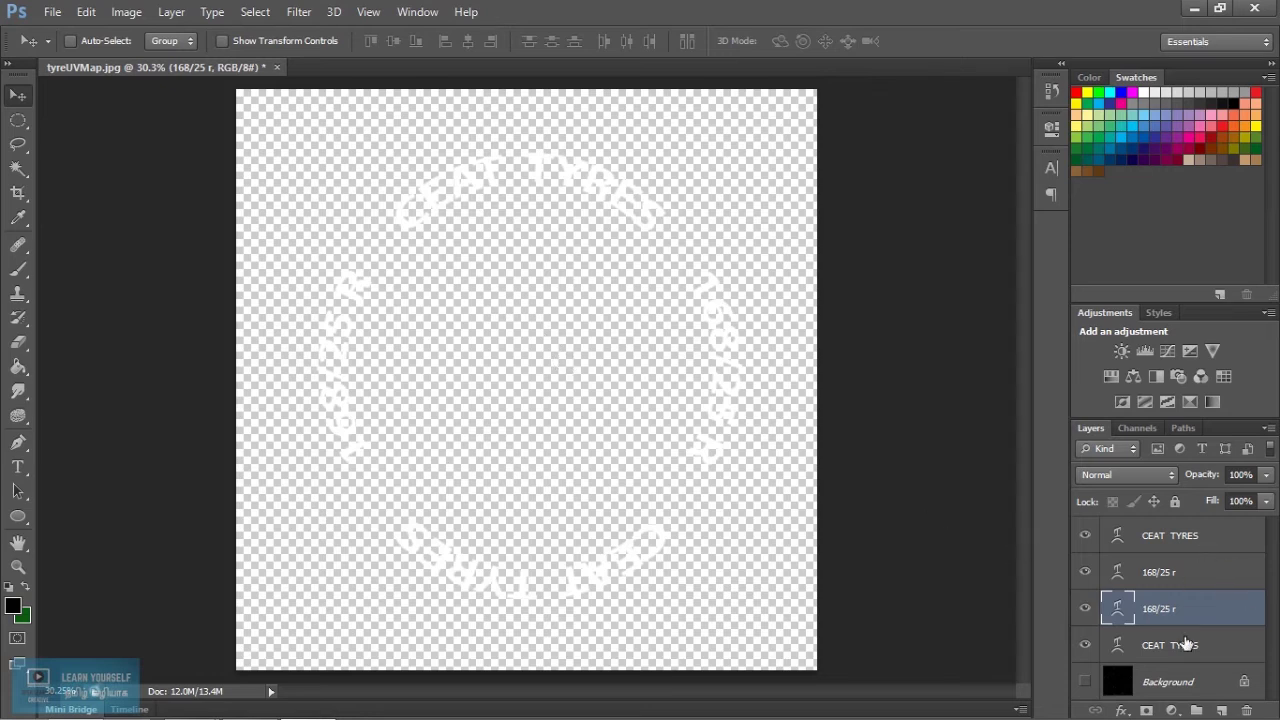
pyautogui.click(1172, 710)
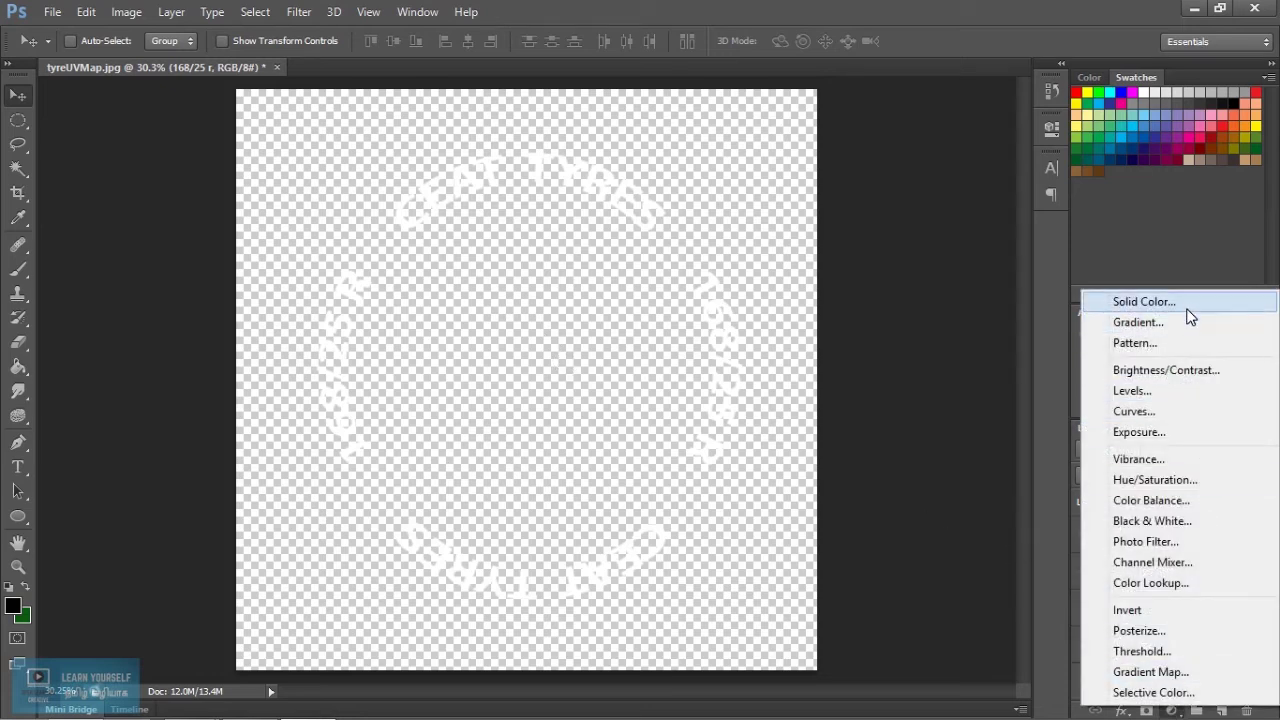
pyautogui.click(1144, 302)
pyautogui.moveTo(855, 432)
pyautogui.mouseDown()
pyautogui.moveTo(819, 447)
pyautogui.moveTo(822, 467)
pyautogui.mouseUp()
pyautogui.click(1276, 222)
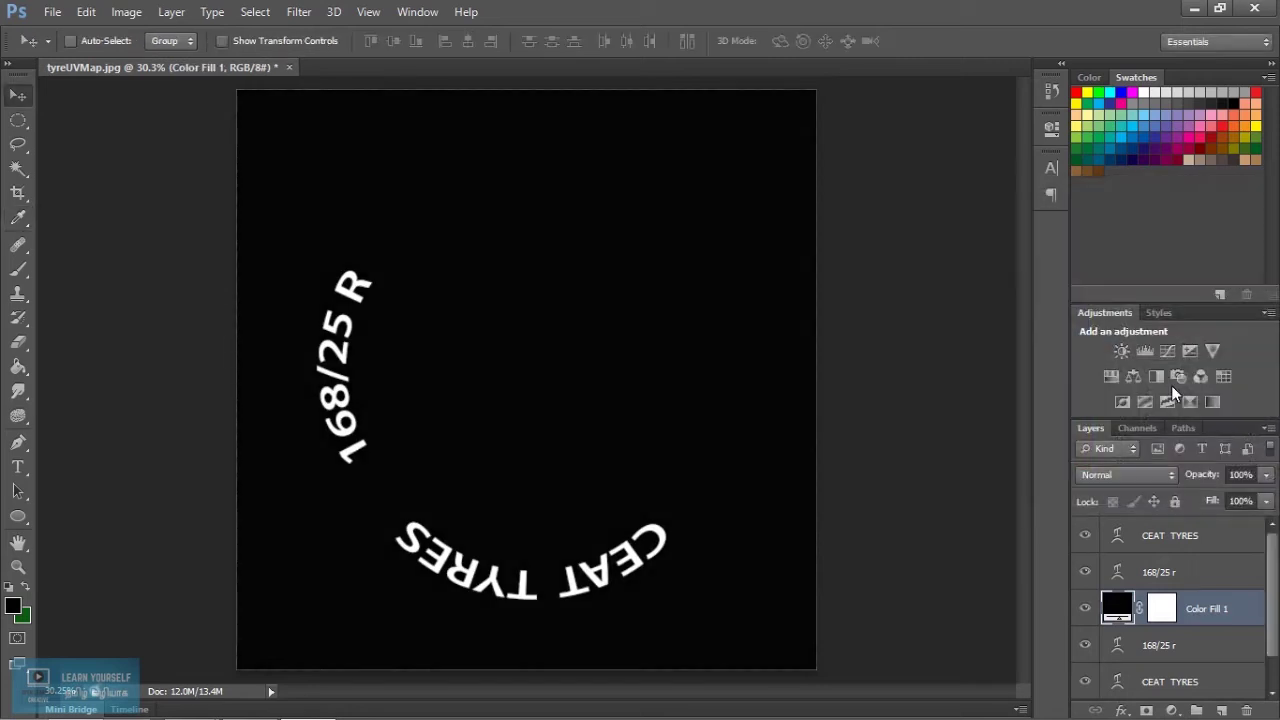
pyautogui.moveTo(1078, 606); pyautogui.dragTo(1110, 695)
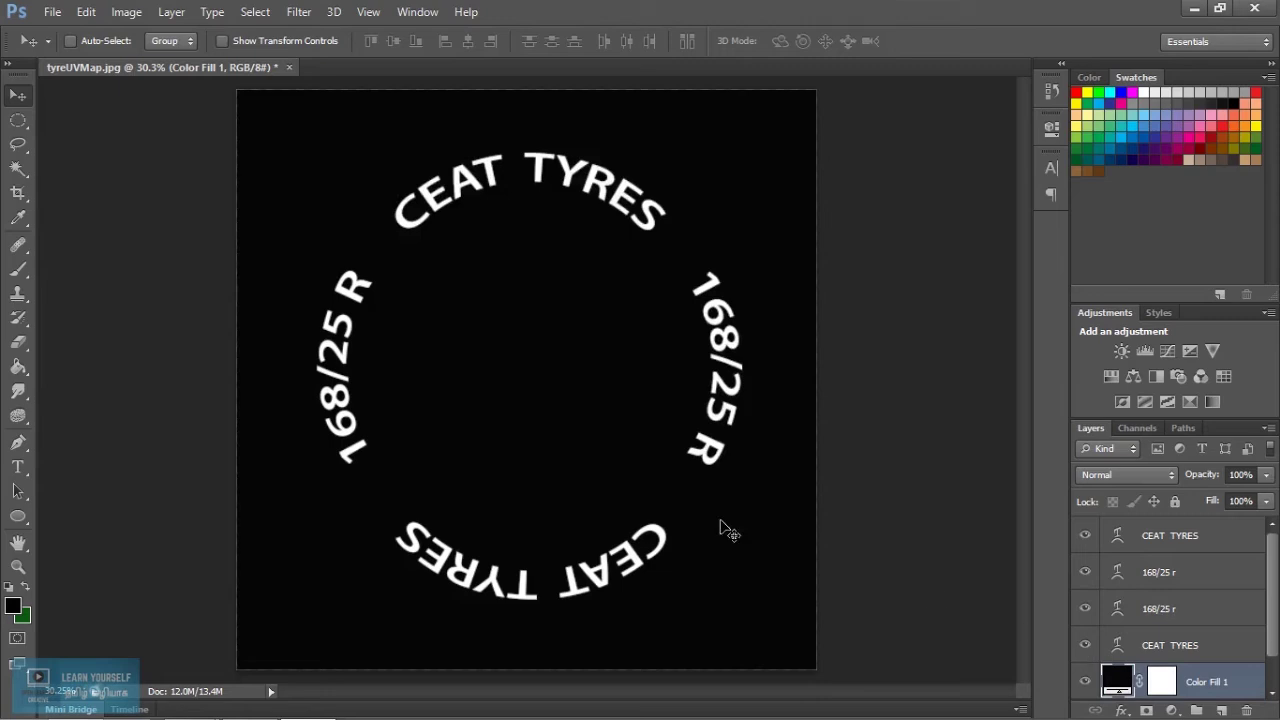
pyautogui.click(52, 12)
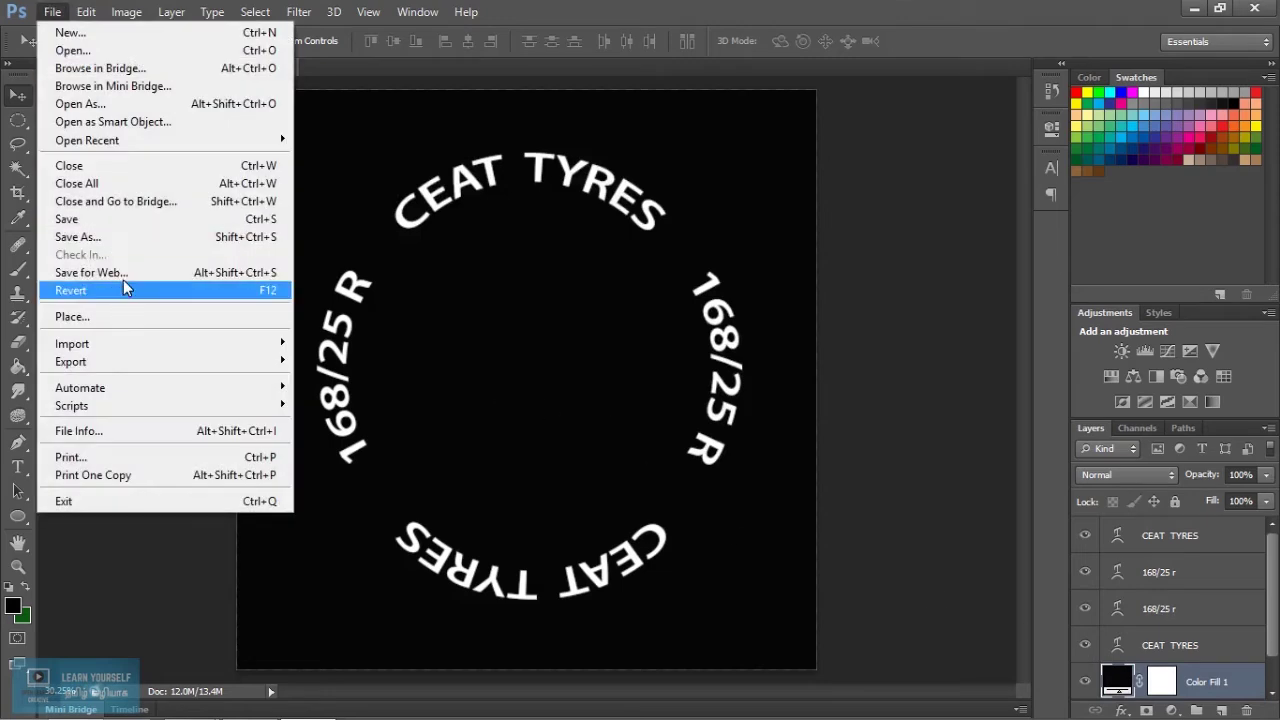
# Save the dark-backed lettering as the JPEG tyreUVMap_Texture.jpg at Quality 12.
pyautogui.click(80, 237)
pyautogui.click(897, 449)
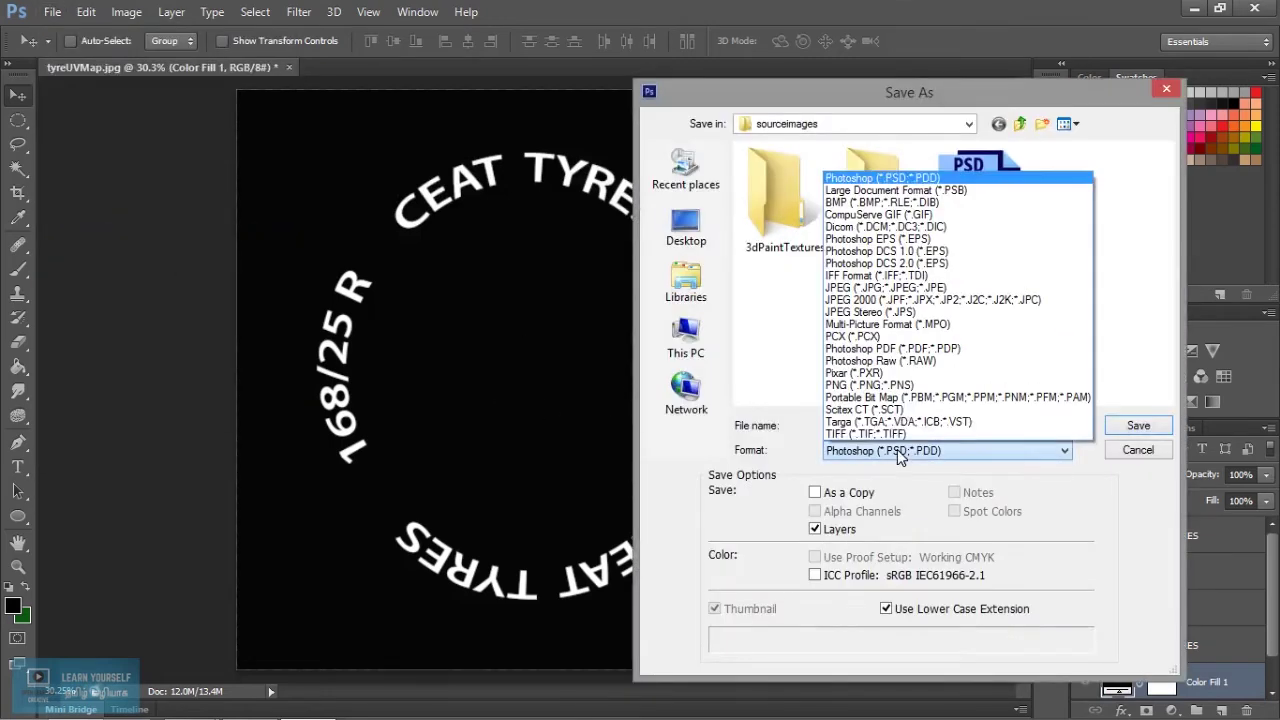
pyautogui.click(952, 287)
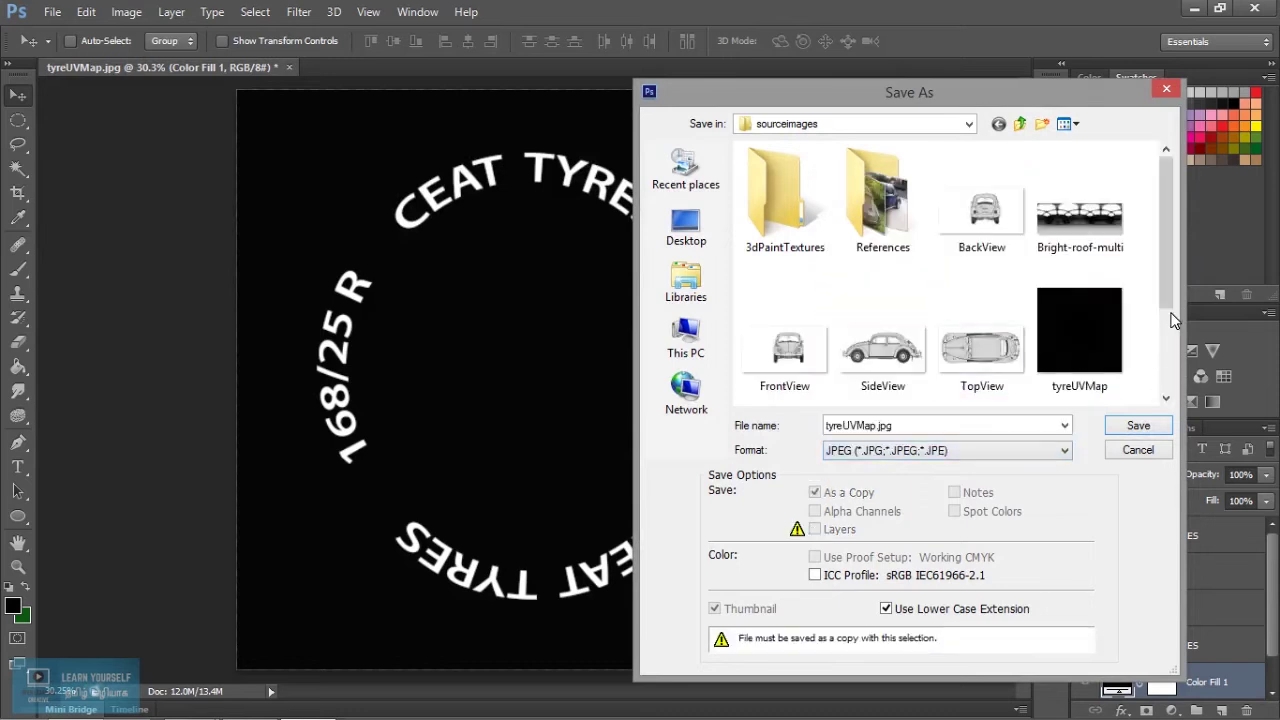
pyautogui.click(933, 425)
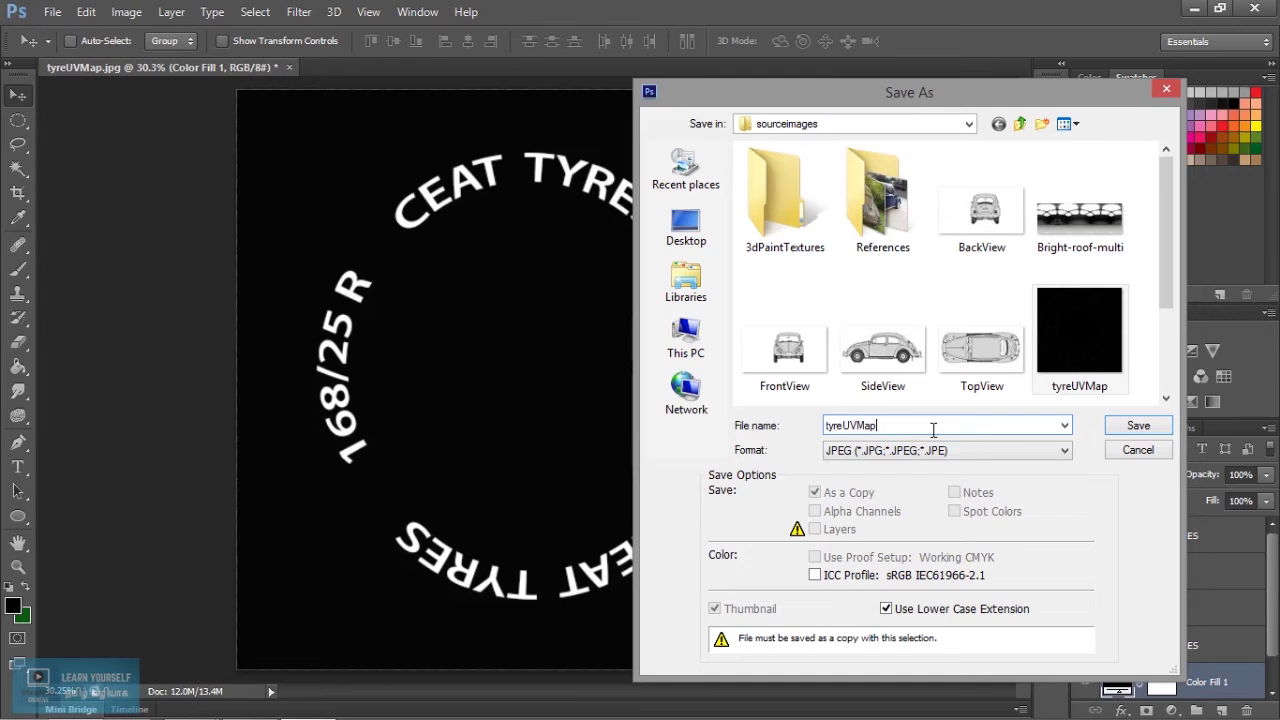
pyautogui.write('_Te')
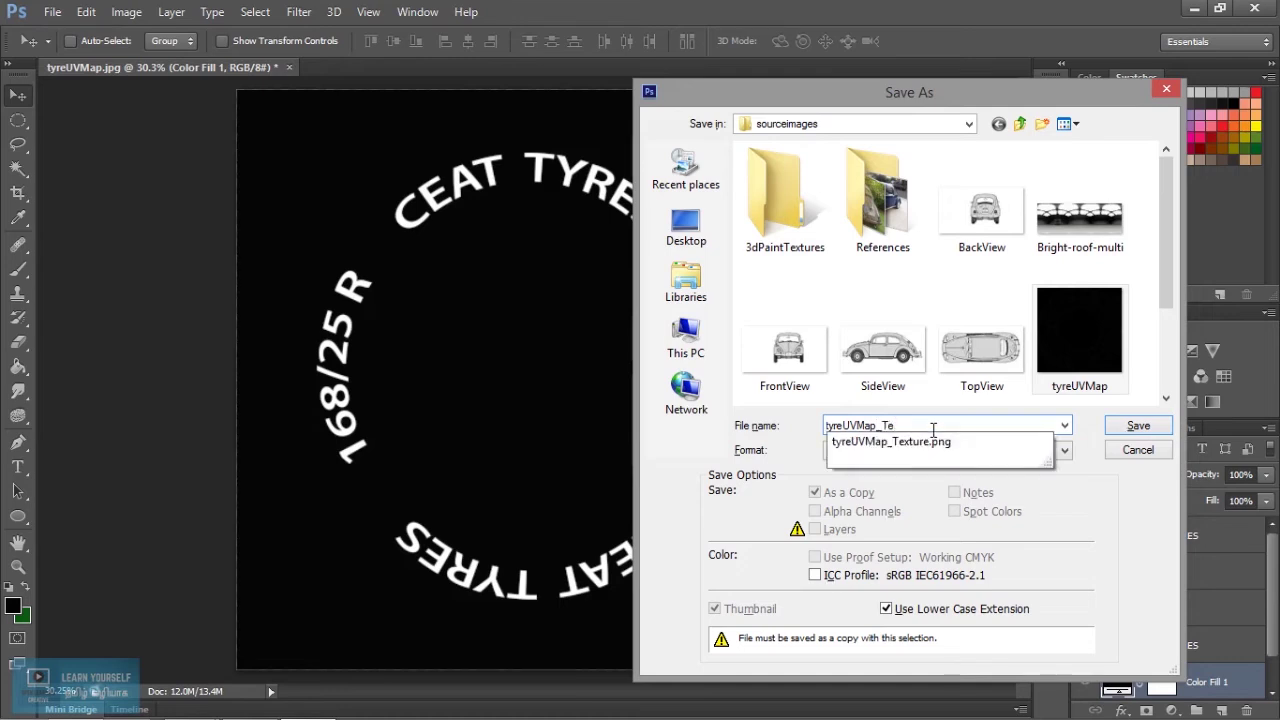
pyautogui.write('xtr')
pyautogui.press('BackSpace')
pyautogui.press('Return')
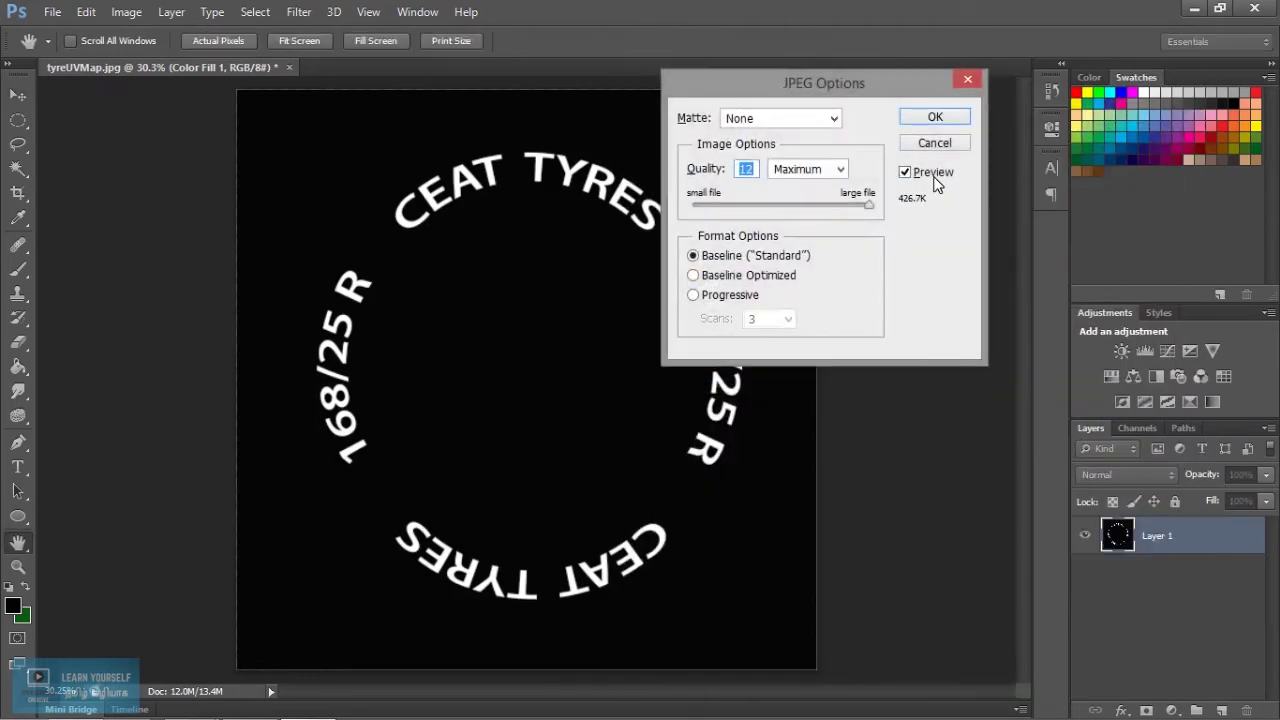
pyautogui.click(941, 116)
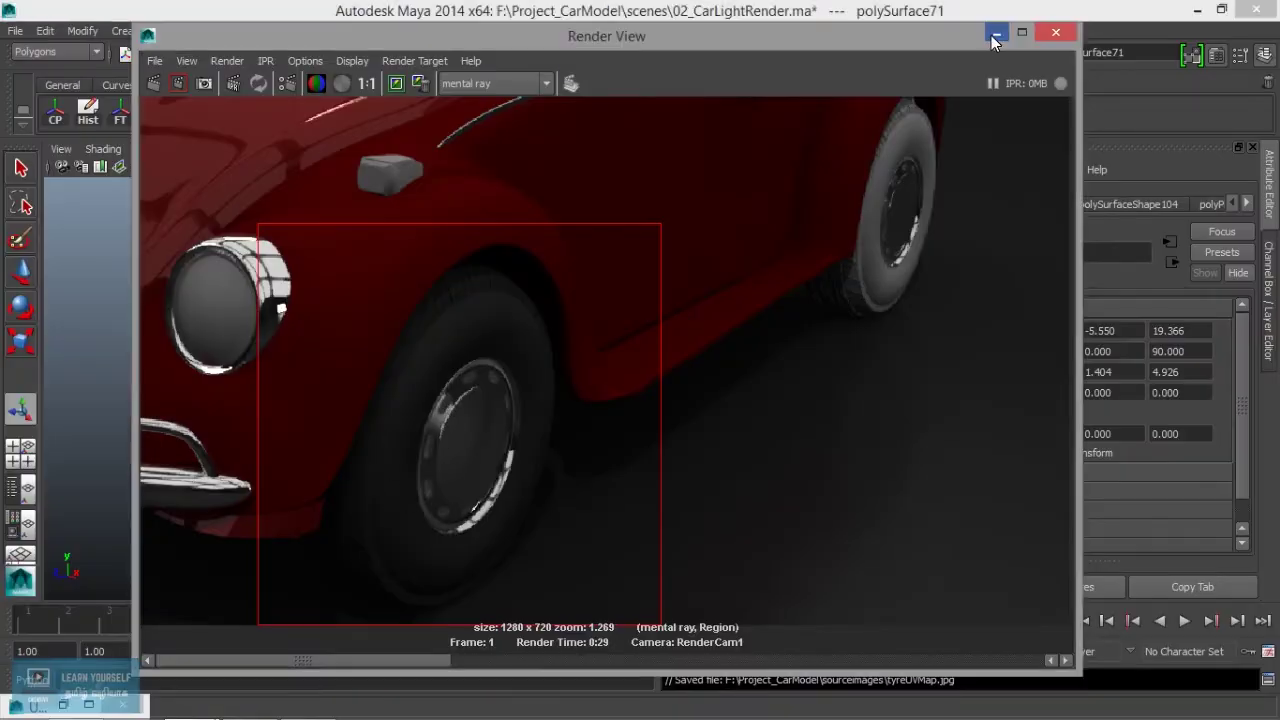
# Minimize Render View and Hypershade, close the UV Texture Editor, then restore Hypershade.
pyautogui.click(996, 33)
pyautogui.click(731, 100)
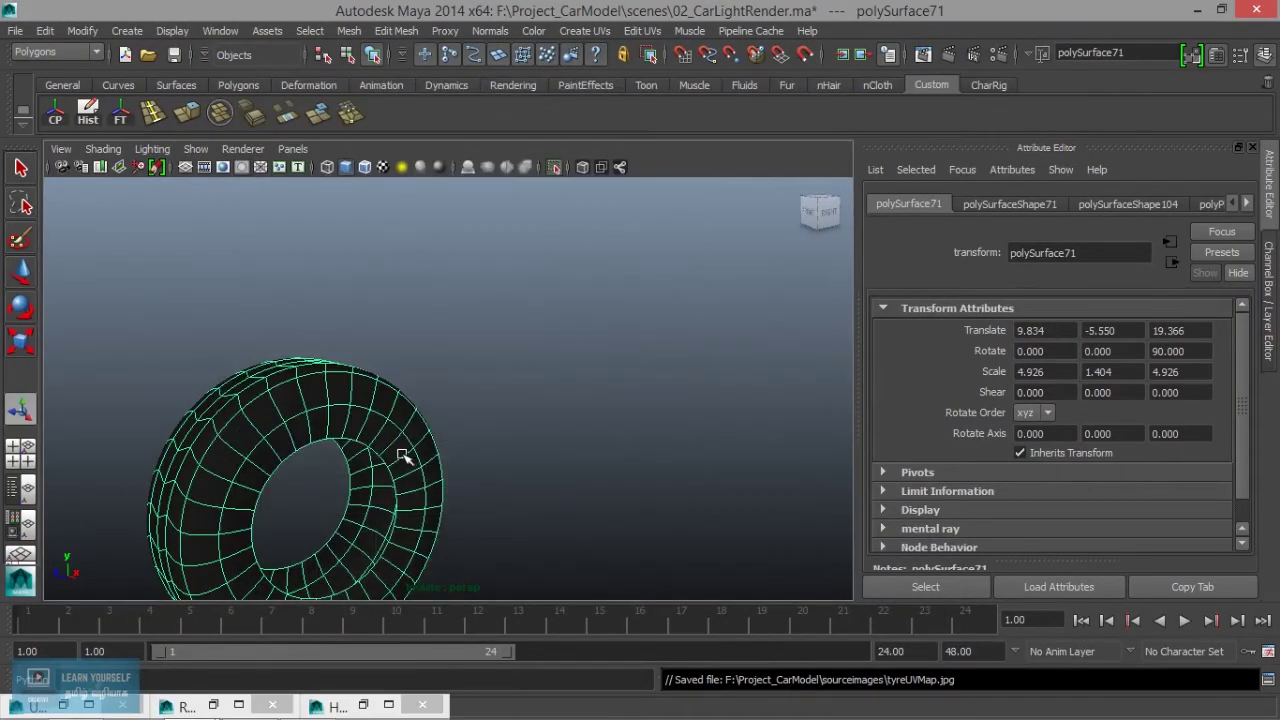
pyautogui.keyDown('alt'); pyautogui.moveTo(400, 457); pyautogui.dragTo(476, 373); pyautogui.keyUp('alt')
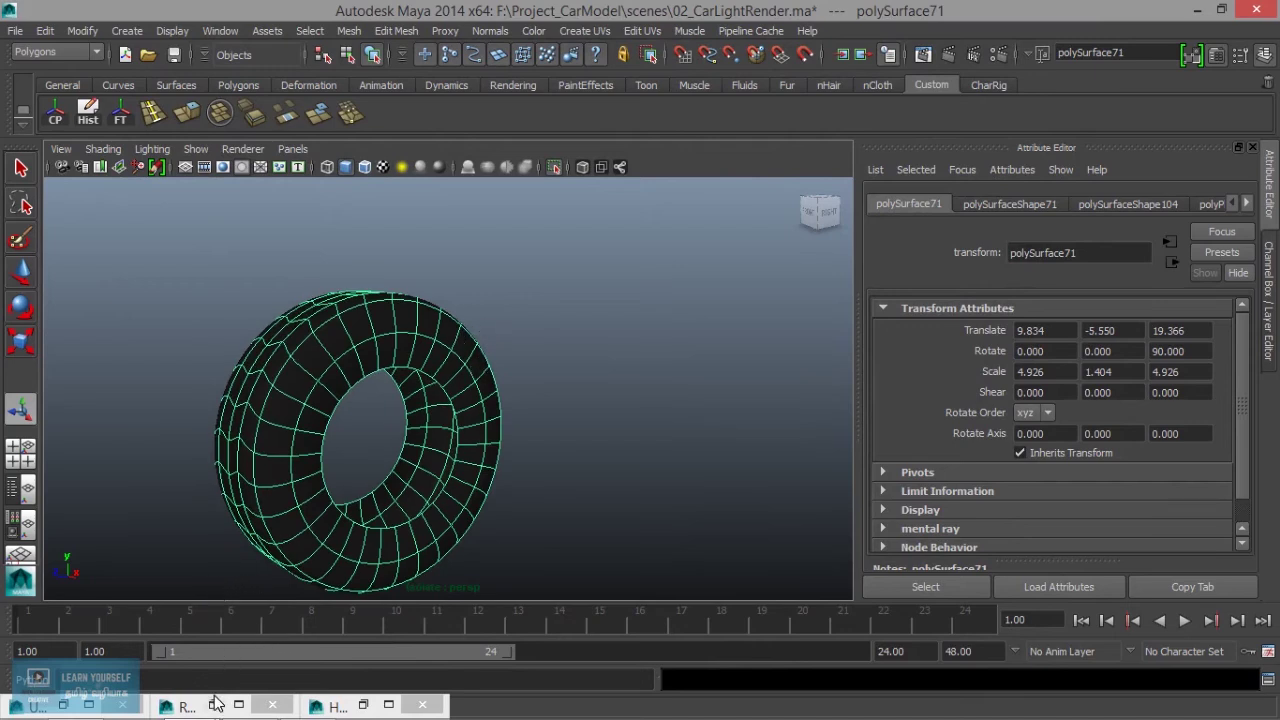
pyautogui.click(66, 706)
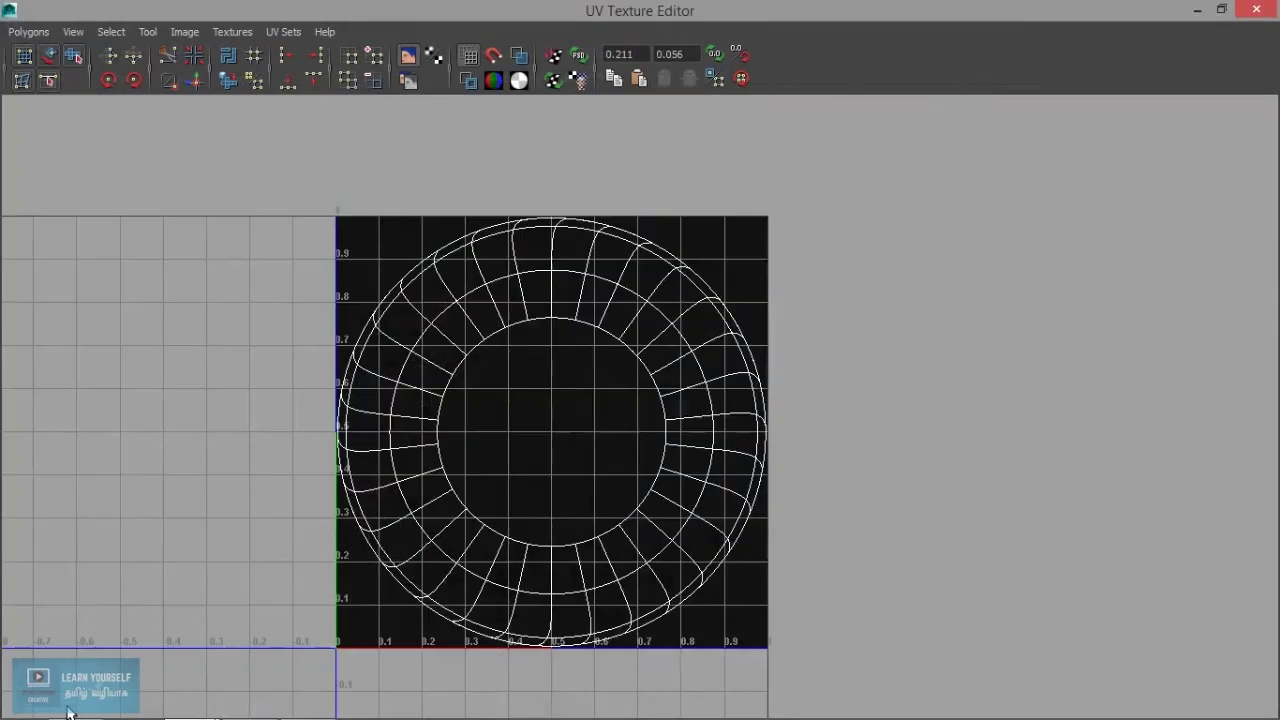
pyautogui.click(1255, 12)
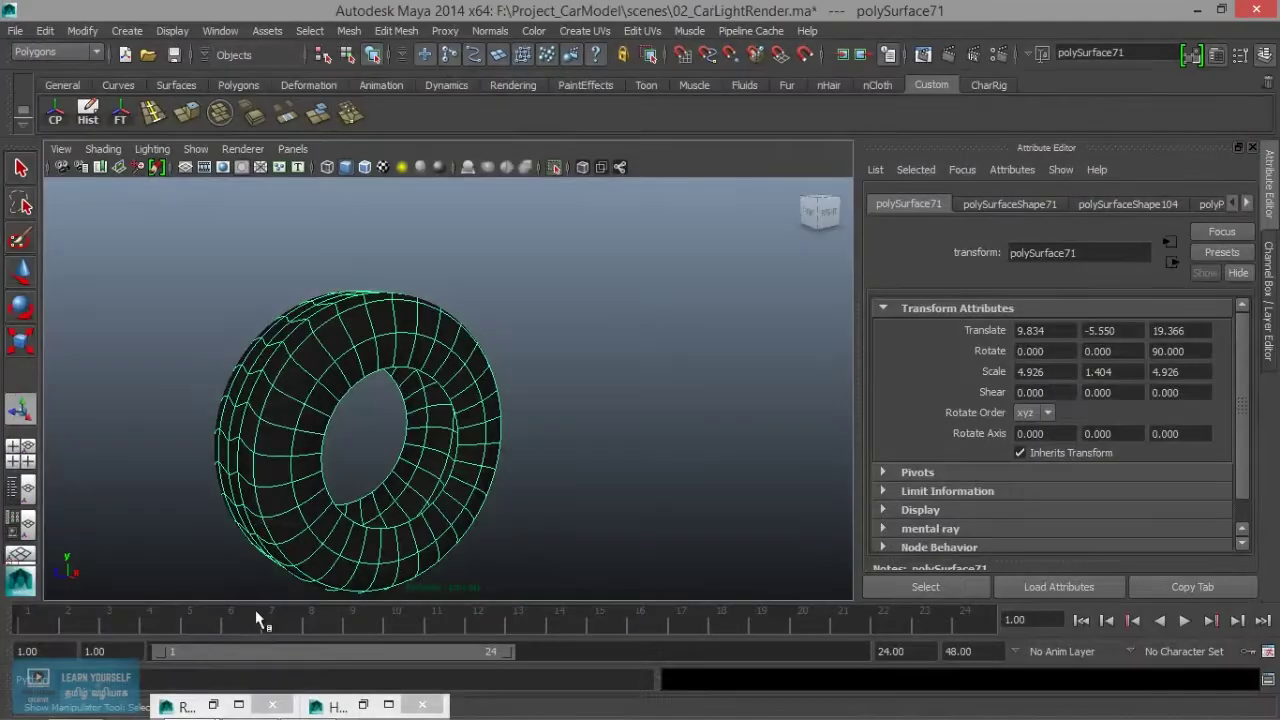
pyautogui.click(372, 702)
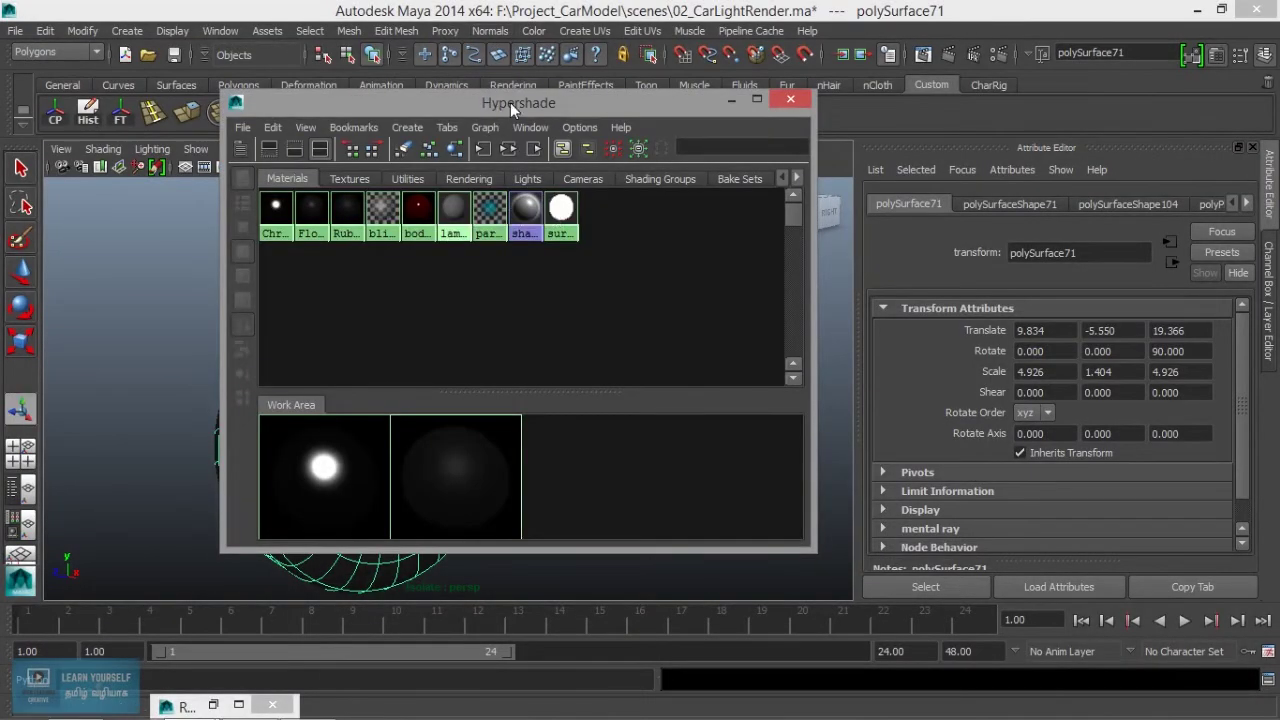
# Select RubberMat01 in Hypershade, graph its nodes and expand its Bump attributes.
pyautogui.doubleClick(508, 105)
pyautogui.click(222, 578)
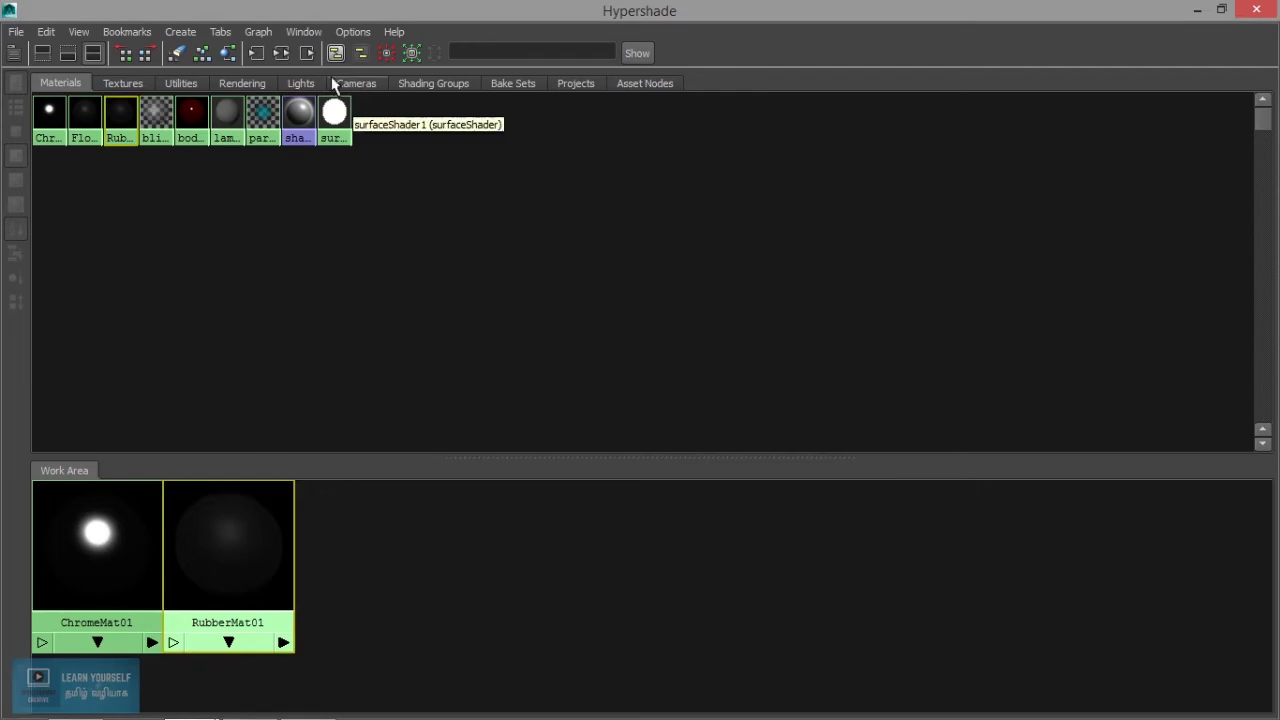
pyautogui.click(281, 52)
pyautogui.click(1221, 9)
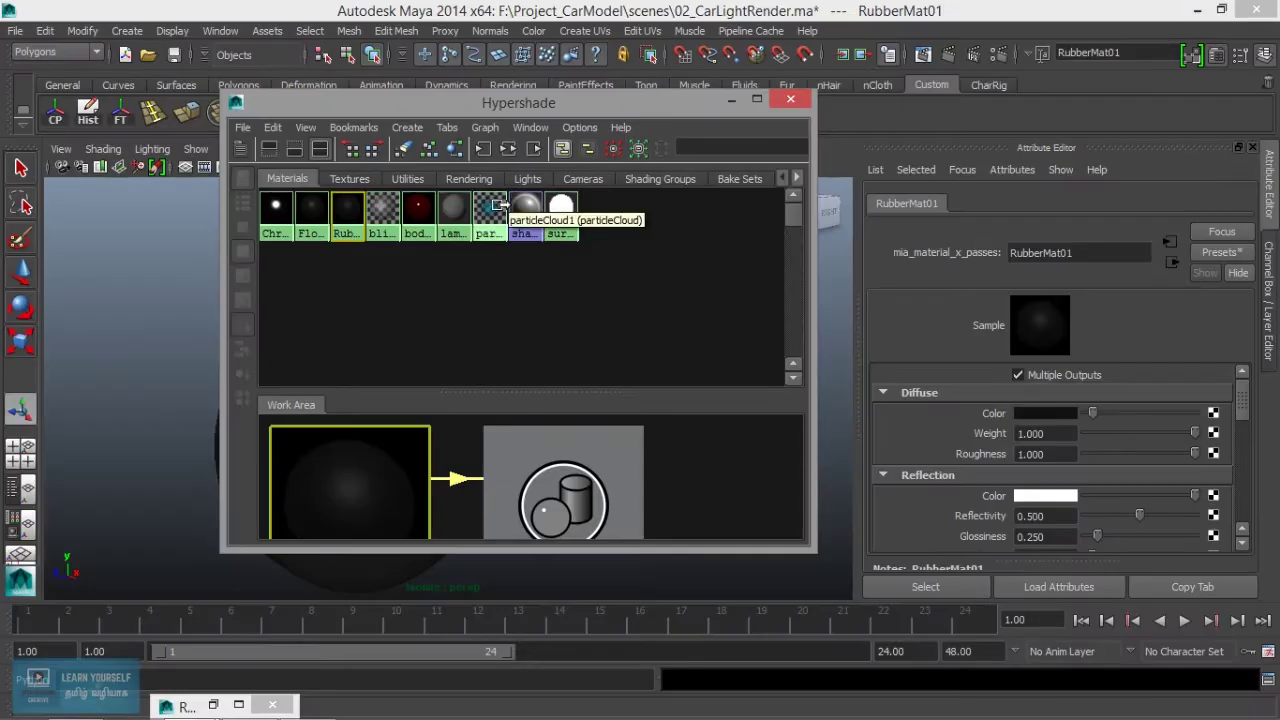
pyautogui.moveTo(580, 391); pyautogui.dragTo(580, 301)
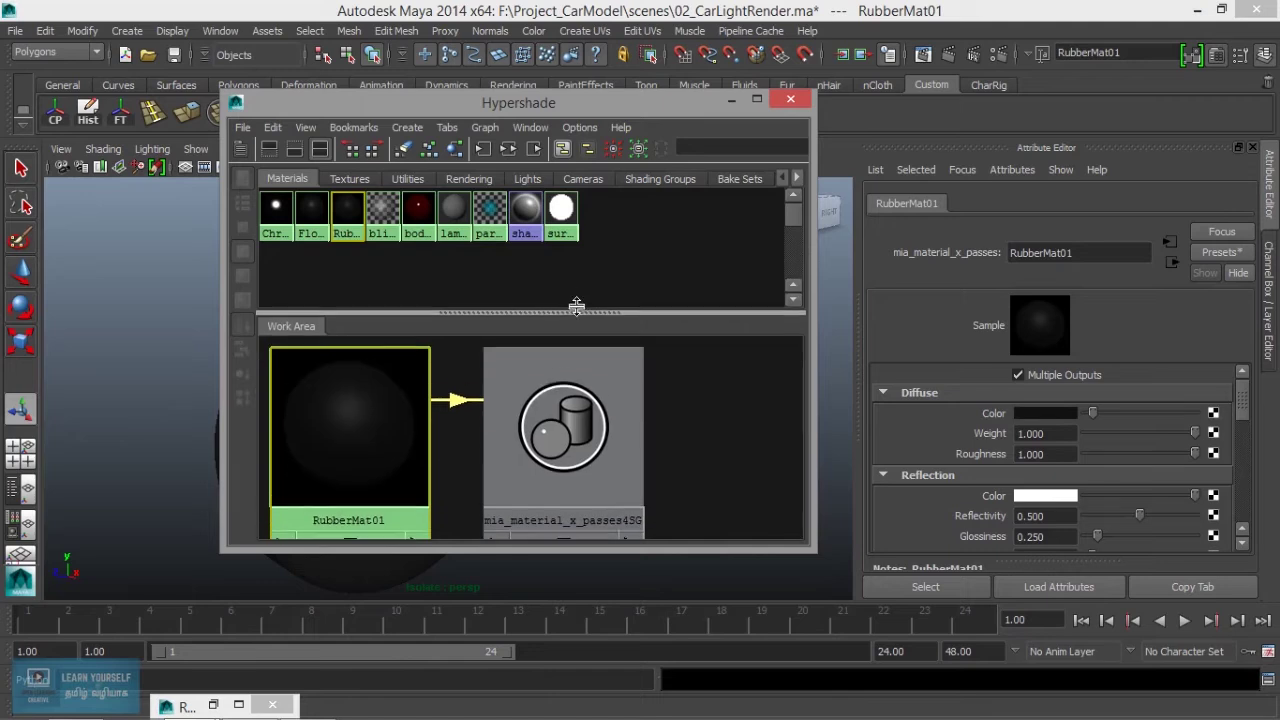
pyautogui.scroll(-3, 1050, 455)
pyautogui.scroll(-5, 1161, 463)
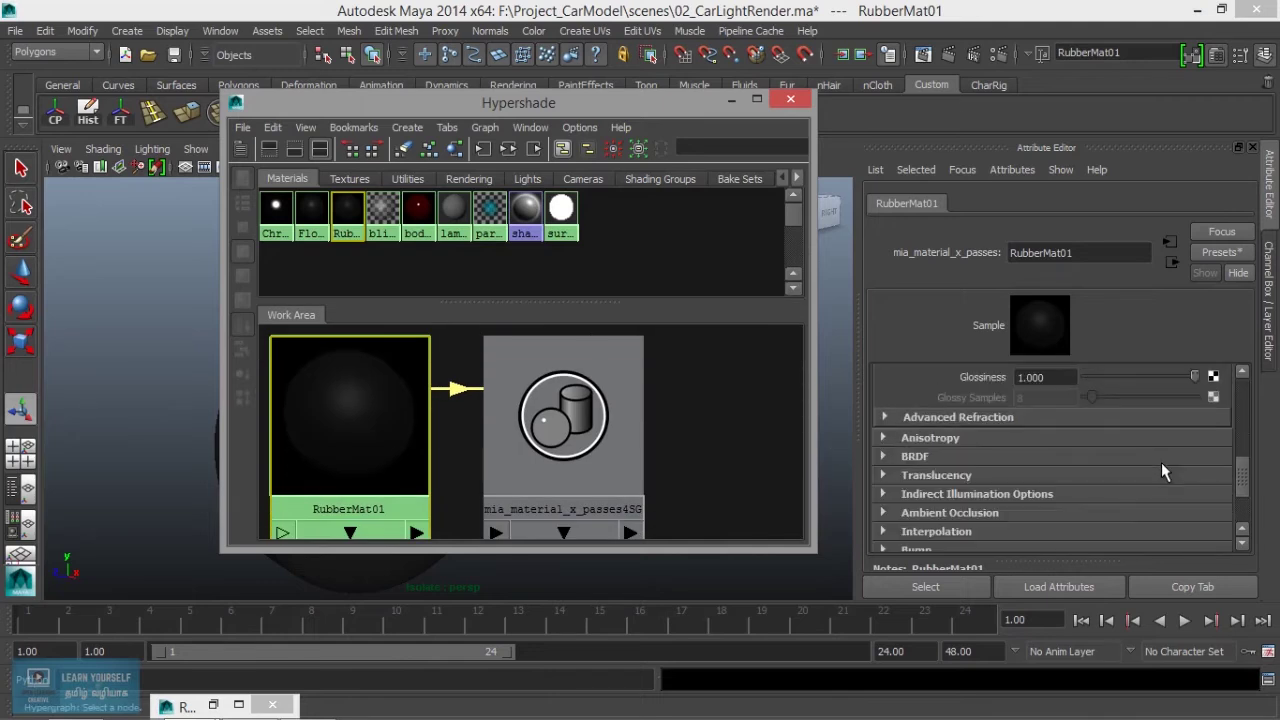
pyautogui.scroll(-2, 1161, 463)
pyautogui.click(910, 497)
pyautogui.scroll(-2, 1060, 505)
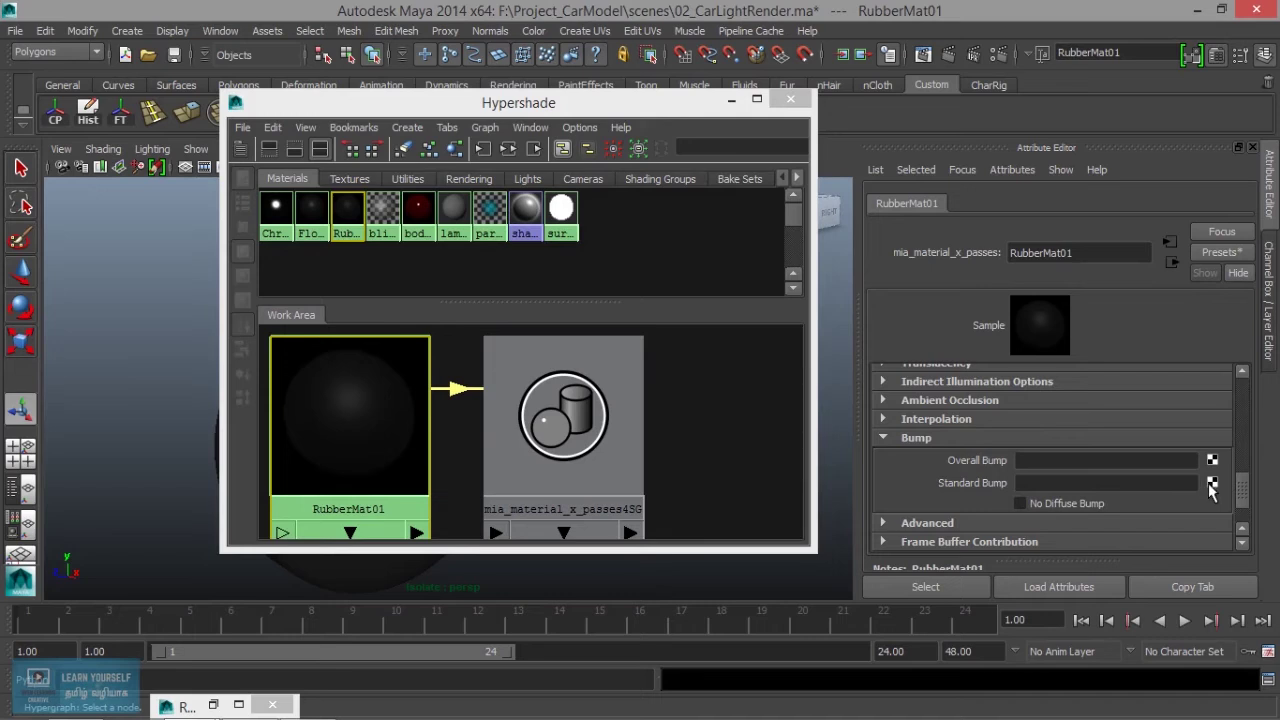
# Connect a File texture to RubberMat01's Standard Bump through bump2d1 and browse for its image.
pyautogui.click(1212, 484)
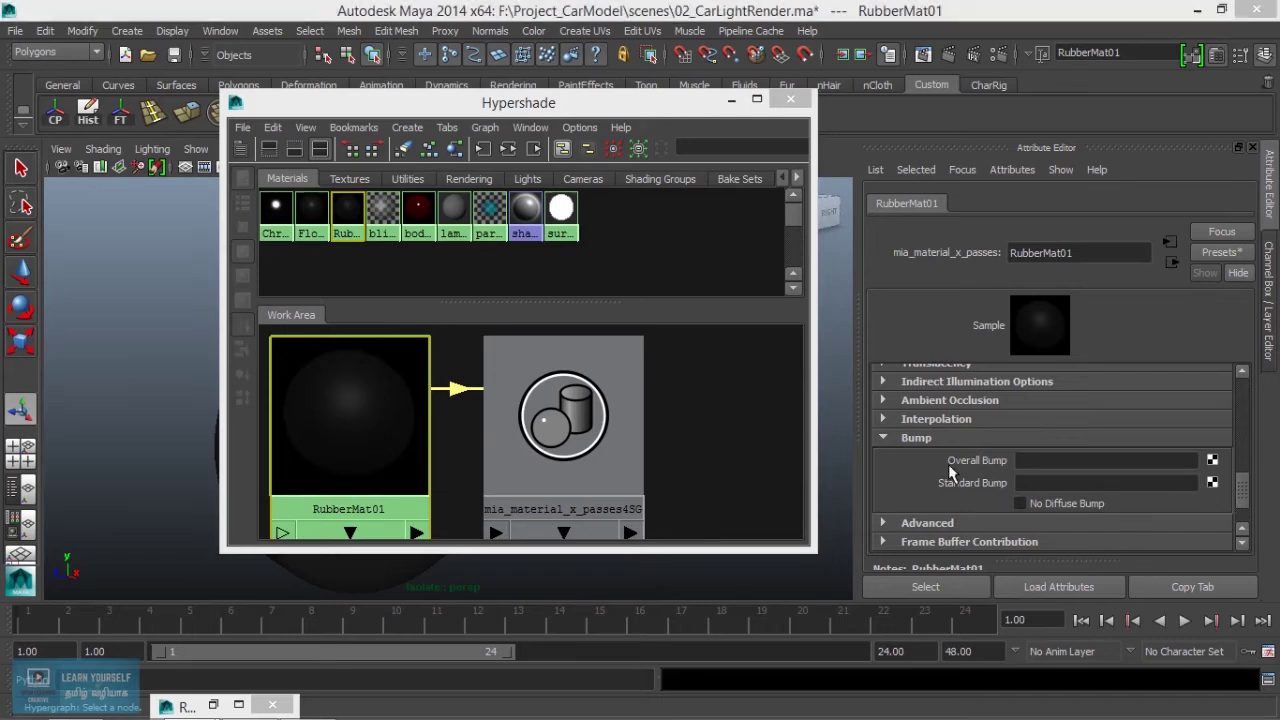
pyautogui.click(567, 214)
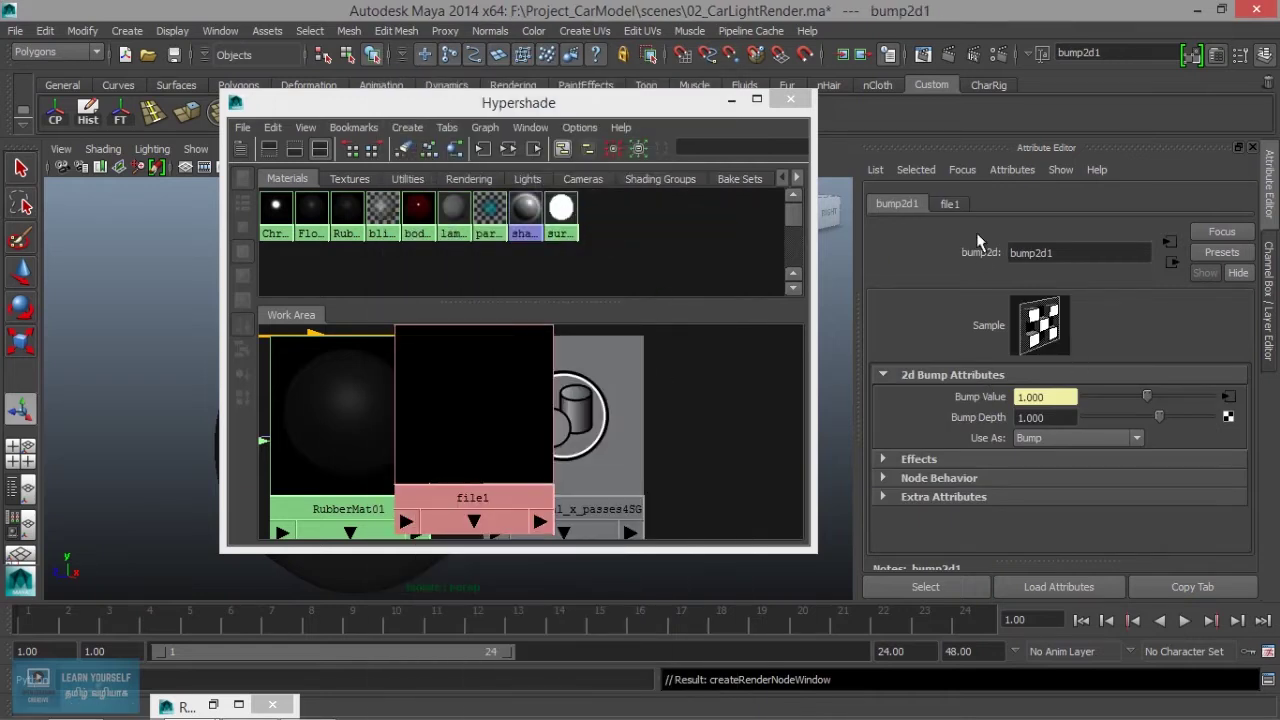
pyautogui.hotkey('ctrl', 'z')
pyautogui.click(1212, 460)
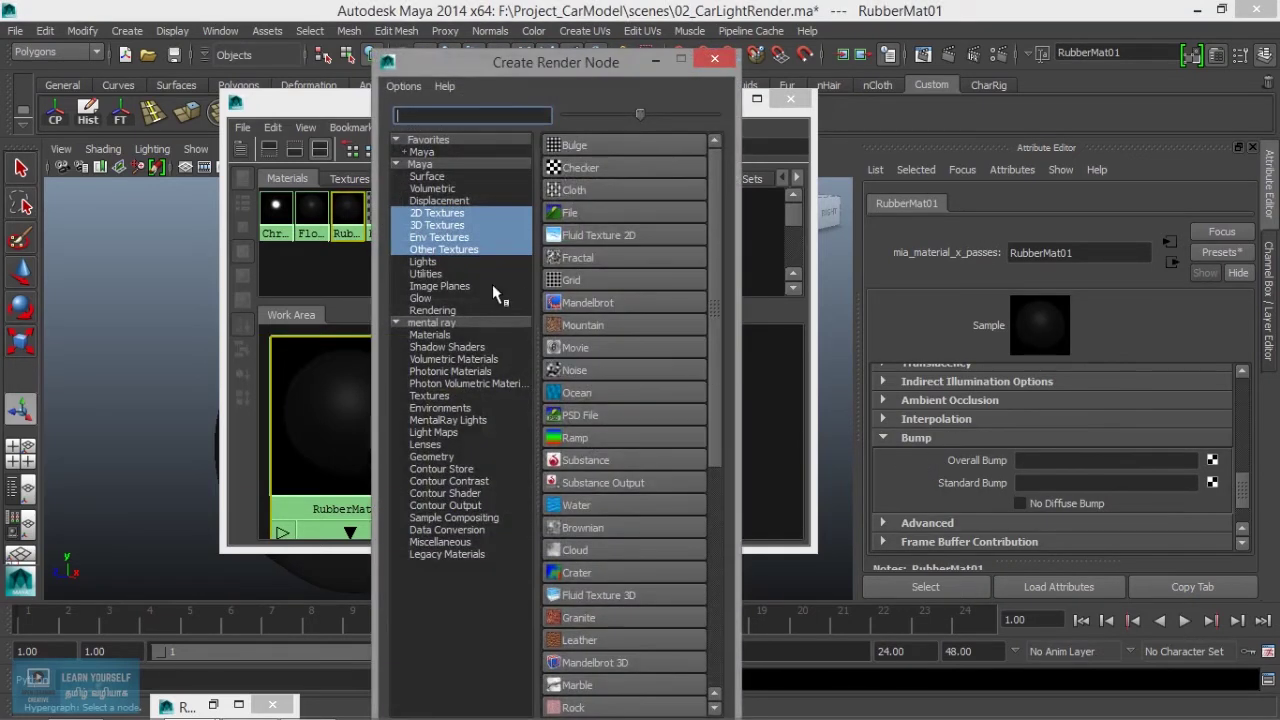
pyautogui.click(567, 213)
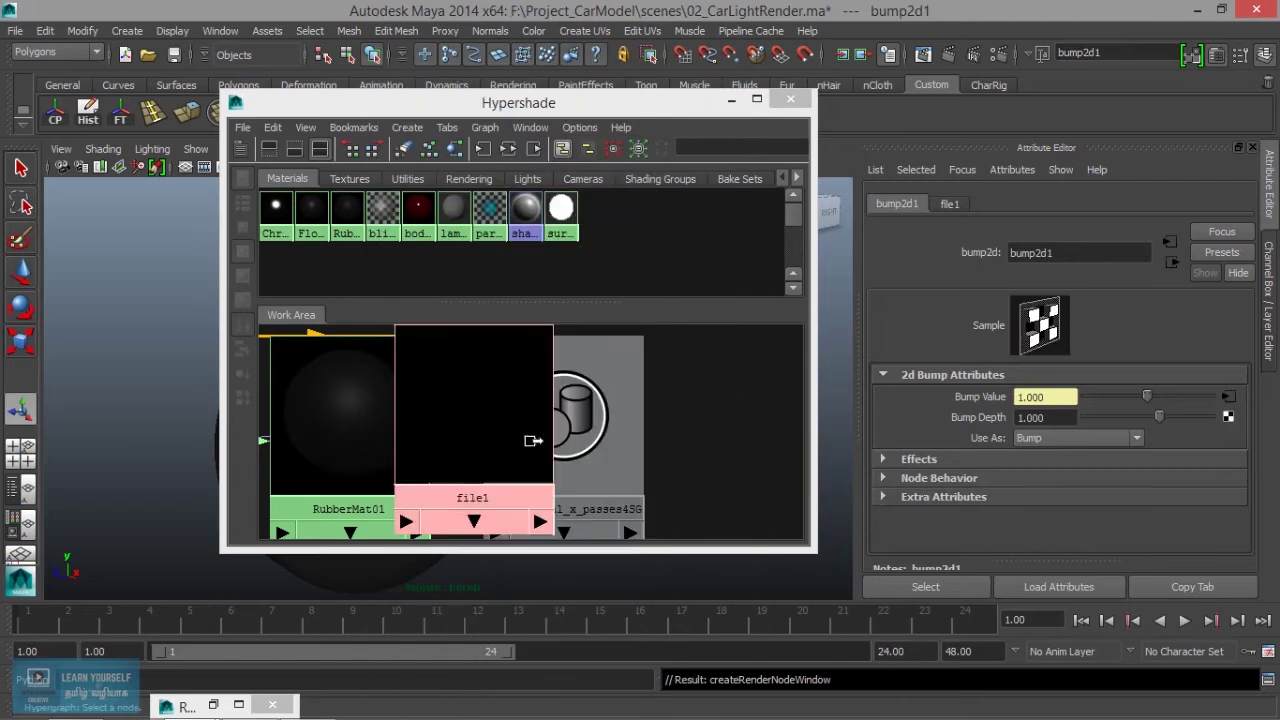
pyautogui.click(950, 205)
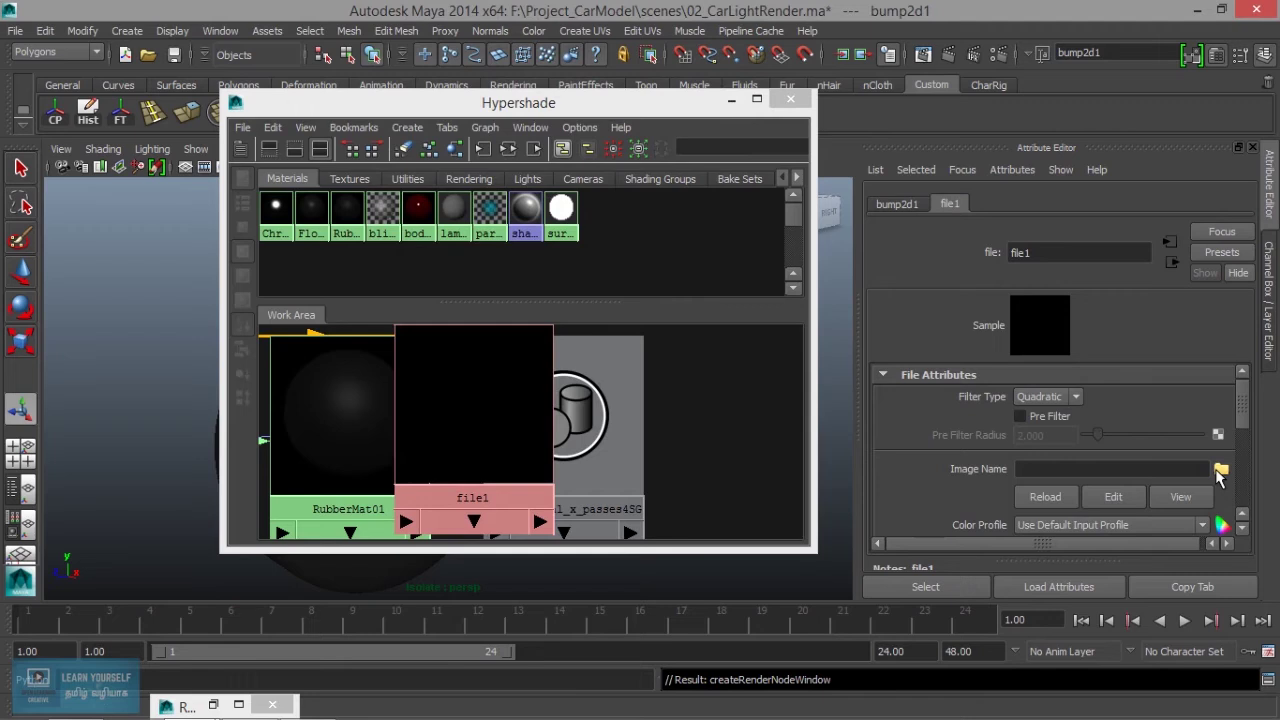
pyautogui.click(1221, 469)
# Load tyreUVMap_Texture.jpg into file1 and graph RubberMat01's full place2dTexture-file1-bump2d1 network.
pyautogui.click(328, 365)
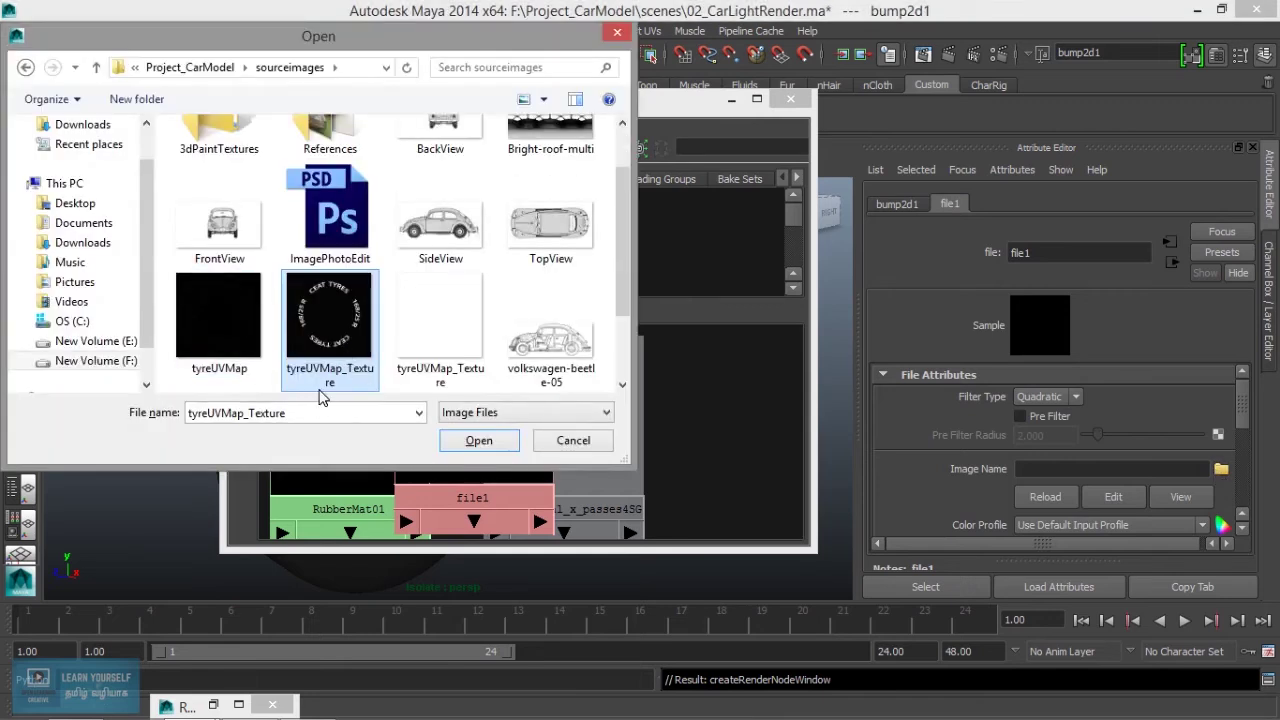
pyautogui.click(506, 448)
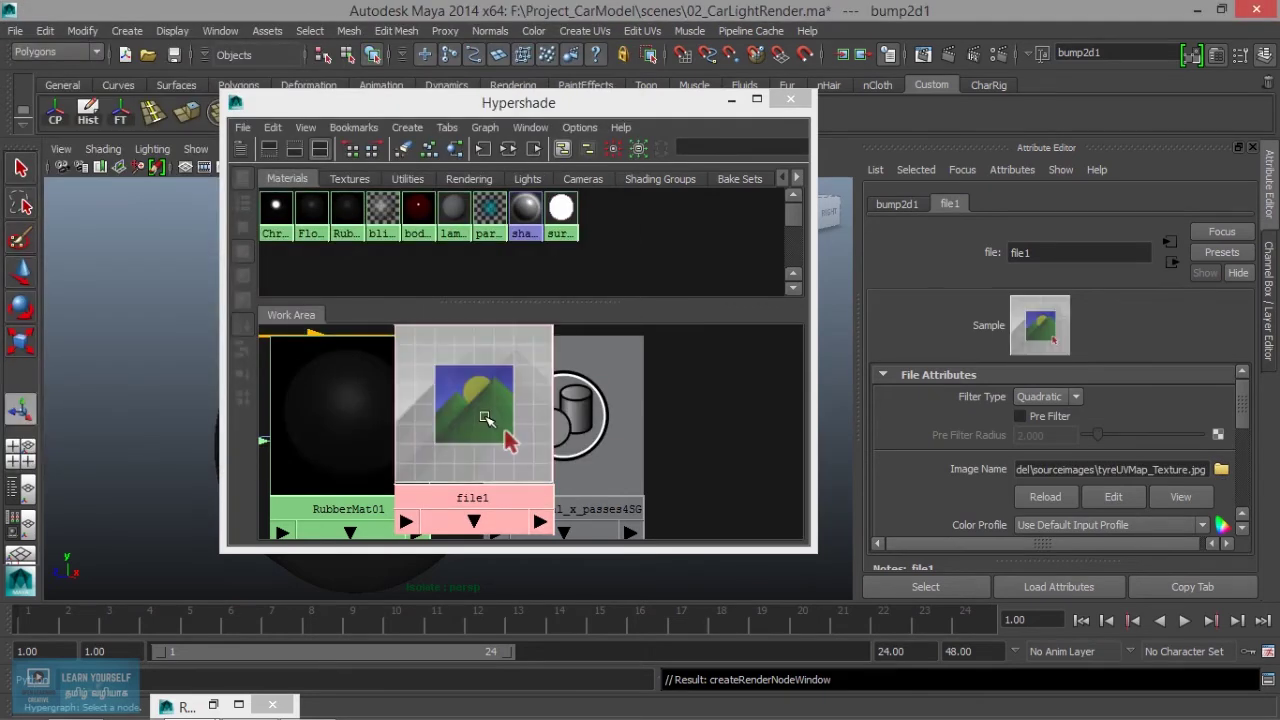
pyautogui.click(357, 371)
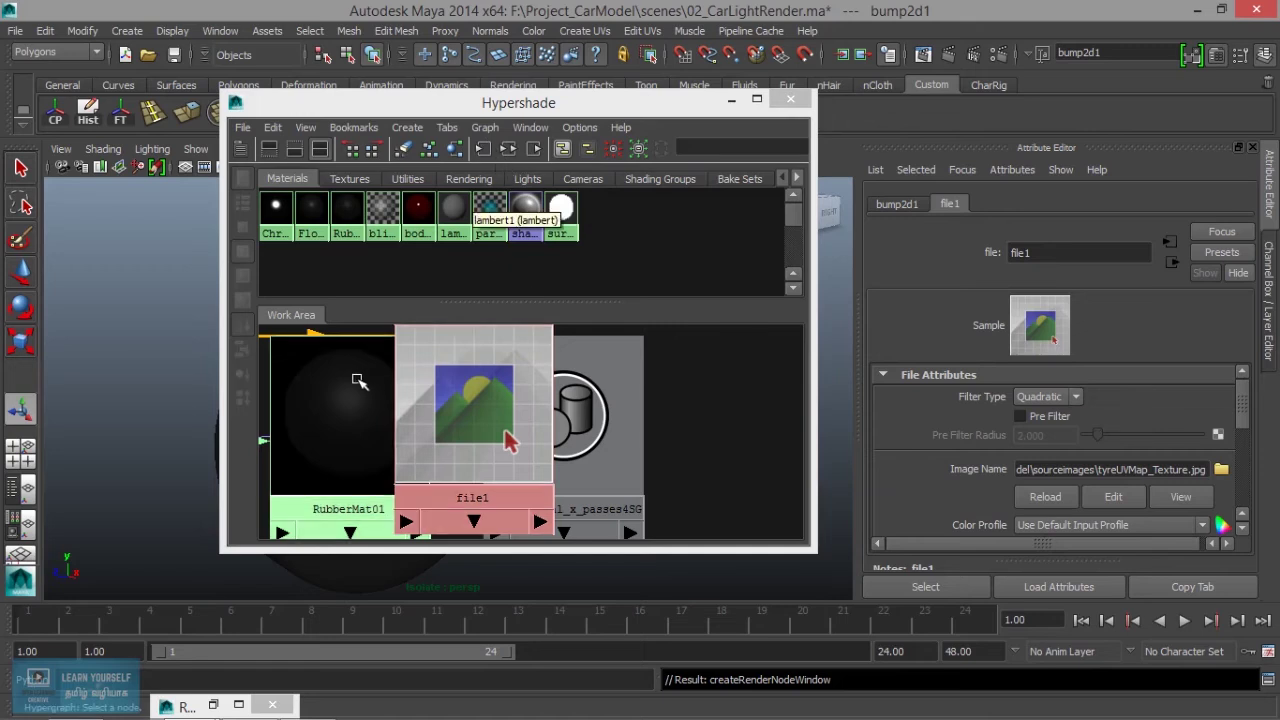
pyautogui.press('3')
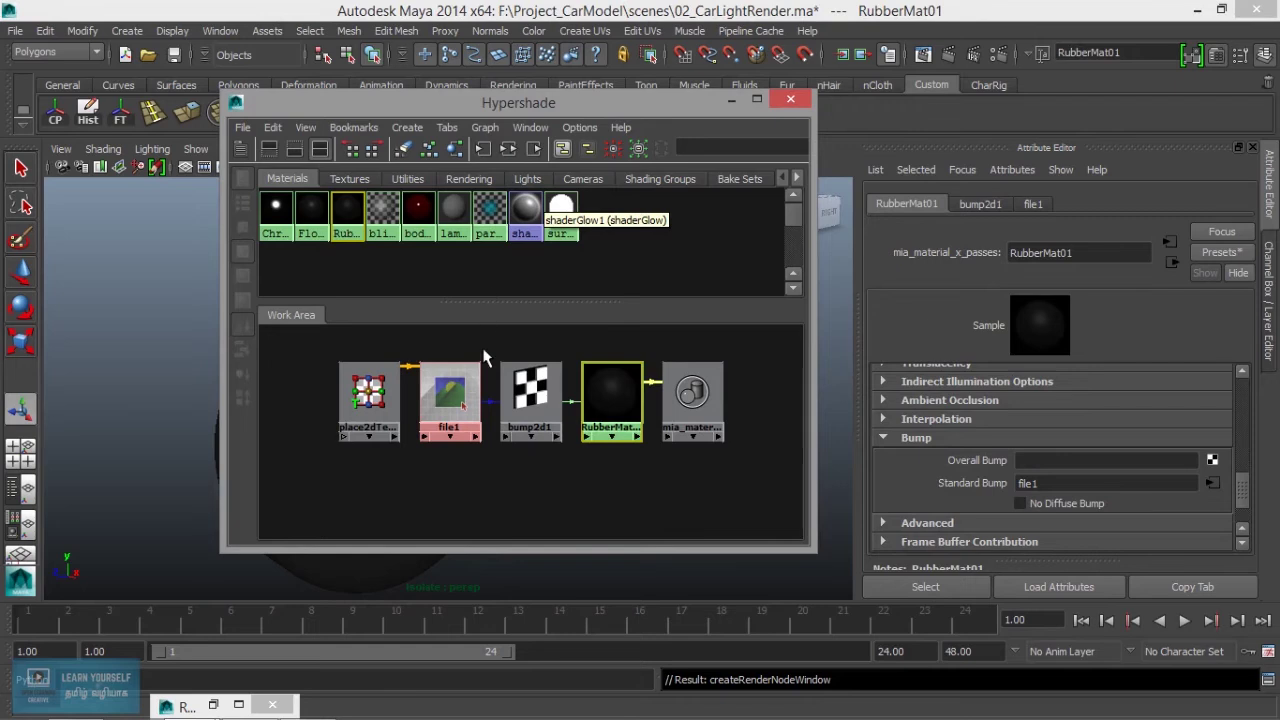
pyautogui.moveTo(536, 105); pyautogui.dragTo(816, 98)
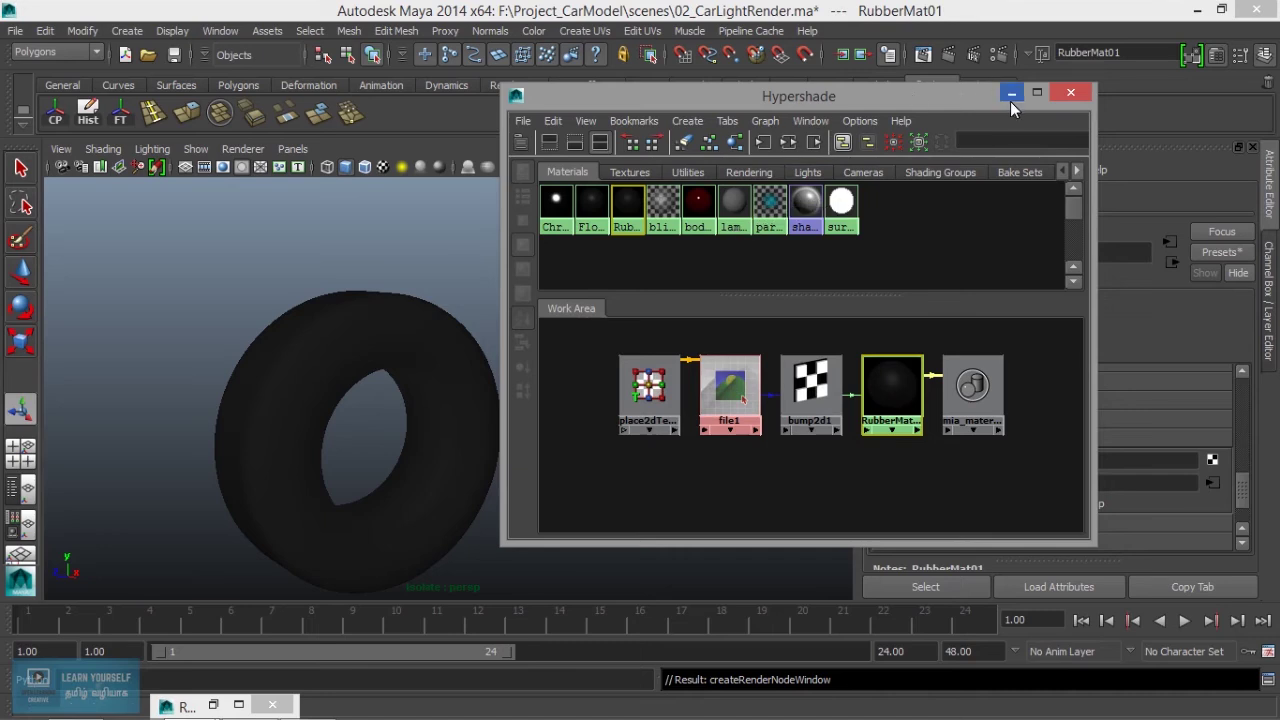
# Select the tyre, turn off isolation to show the whole car, and orbit to the front wheel.
pyautogui.click(318, 360)
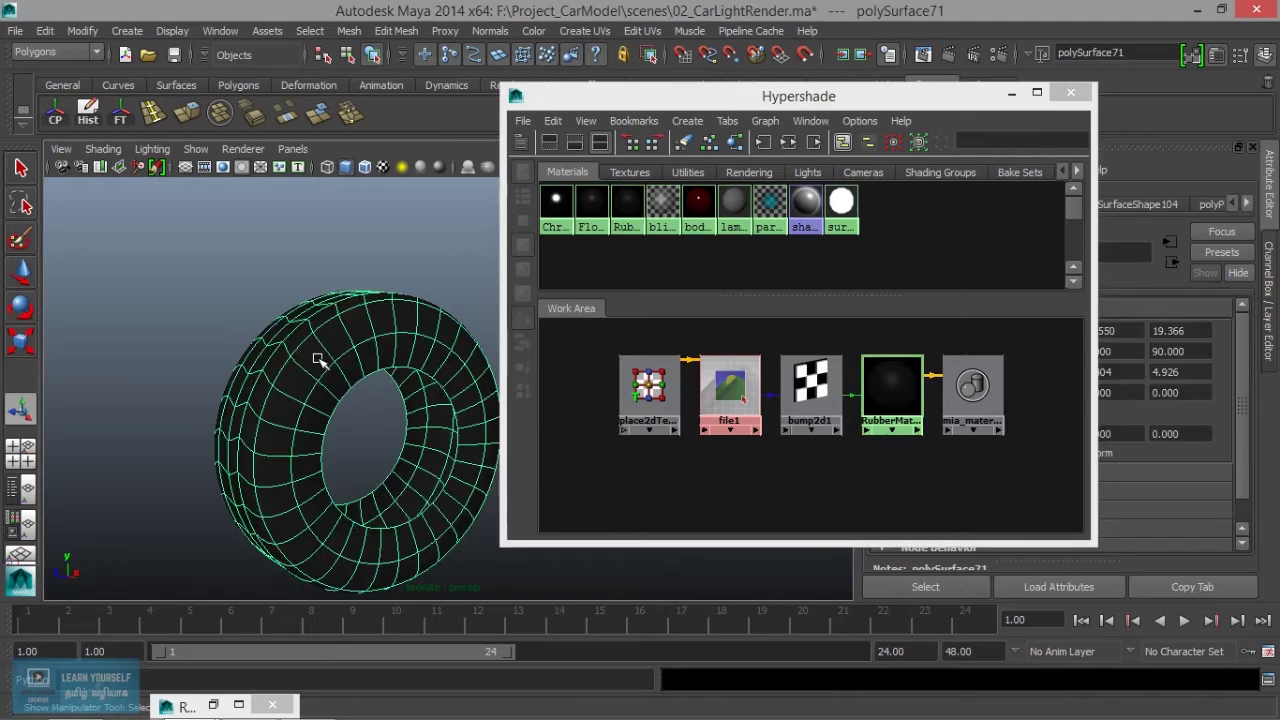
pyautogui.click(1012, 92)
pyautogui.click(923, 55)
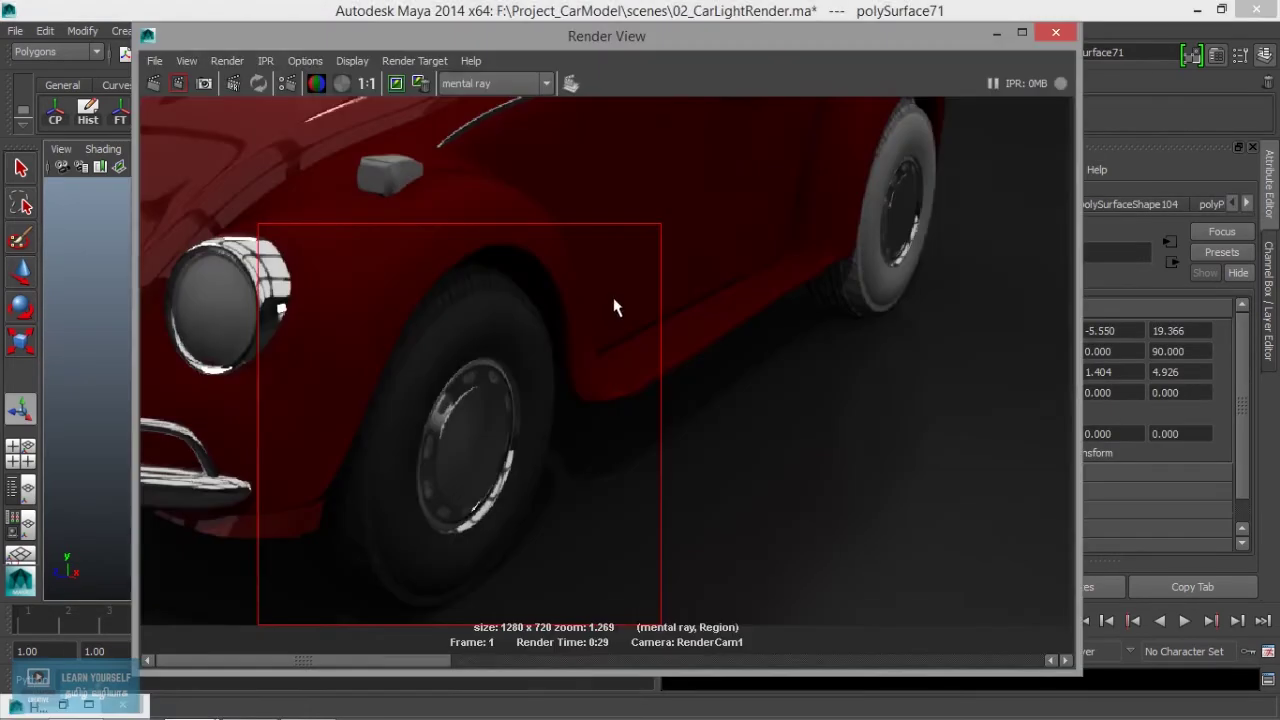
pyautogui.click(993, 36)
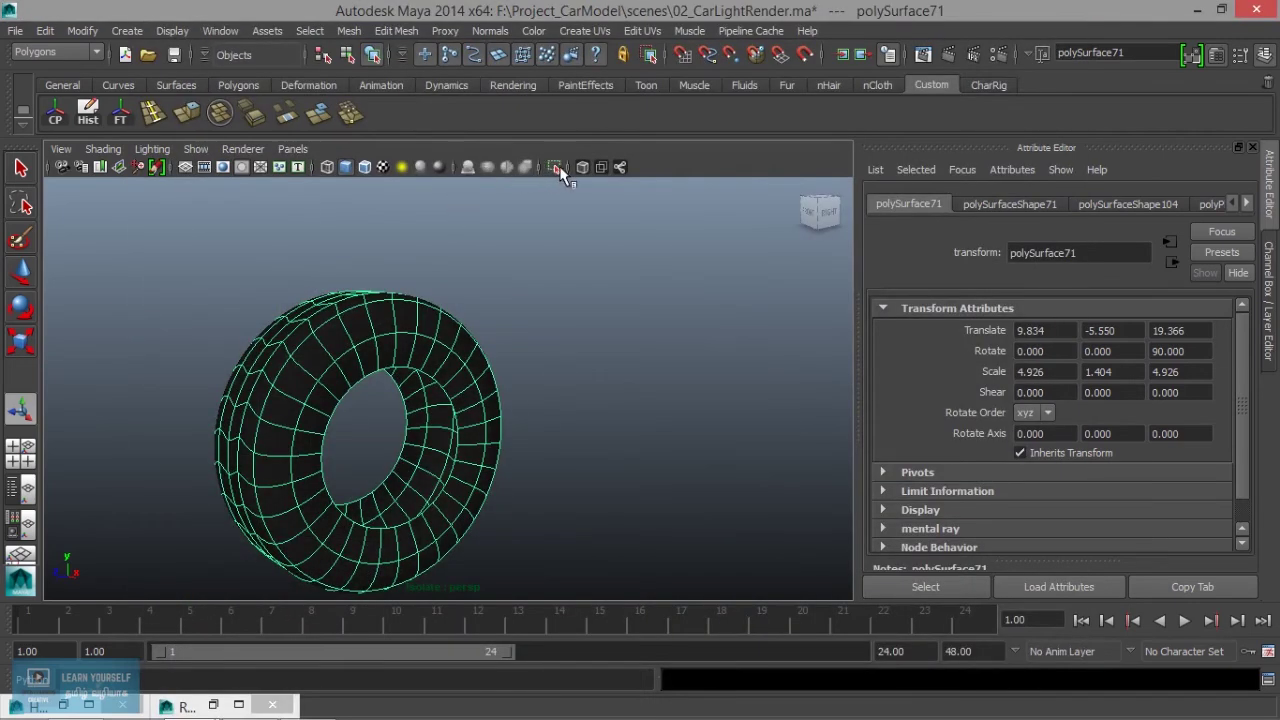
pyautogui.click(556, 167)
pyautogui.scroll(3, 471, 409)
pyautogui.scroll(3, 602, 360)
pyautogui.moveTo(602, 360)
pyautogui.keyDown('alt'); pyautogui.mouseDown()
pyautogui.moveTo(523, 363)
pyautogui.moveTo(532, 395)
pyautogui.moveTo(491, 406)
pyautogui.mouseUp(); pyautogui.keyUp('alt')
pyautogui.keyDown('alt'); pyautogui.moveTo(491, 406); pyautogui.dragTo(503, 439, button='middle'); pyautogui.keyUp('alt')
pyautogui.moveTo(501, 391)
pyautogui.keyDown('alt'); pyautogui.mouseDown()
pyautogui.moveTo(494, 403)
pyautogui.moveTo(523, 379)
pyautogui.mouseUp(); pyautogui.keyUp('alt')
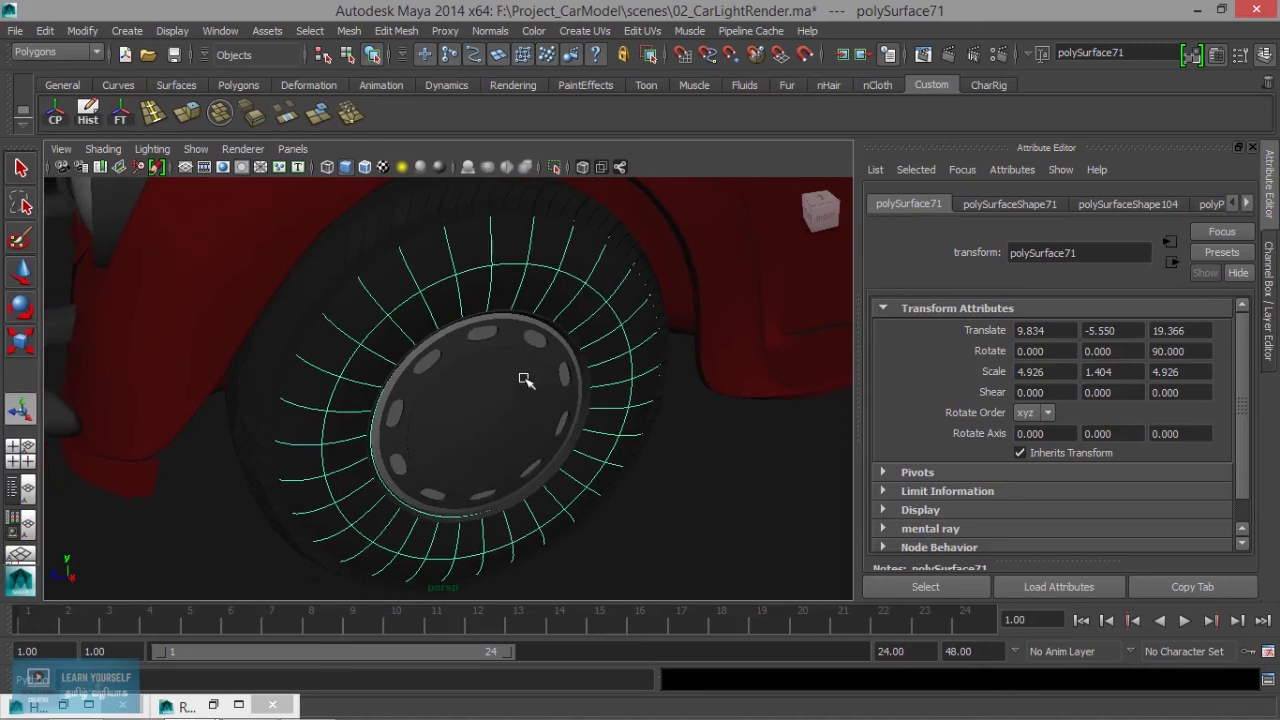
# Render the front wheel from the persp camera and zoom in on the embossed lettering.
pyautogui.click(936, 48)
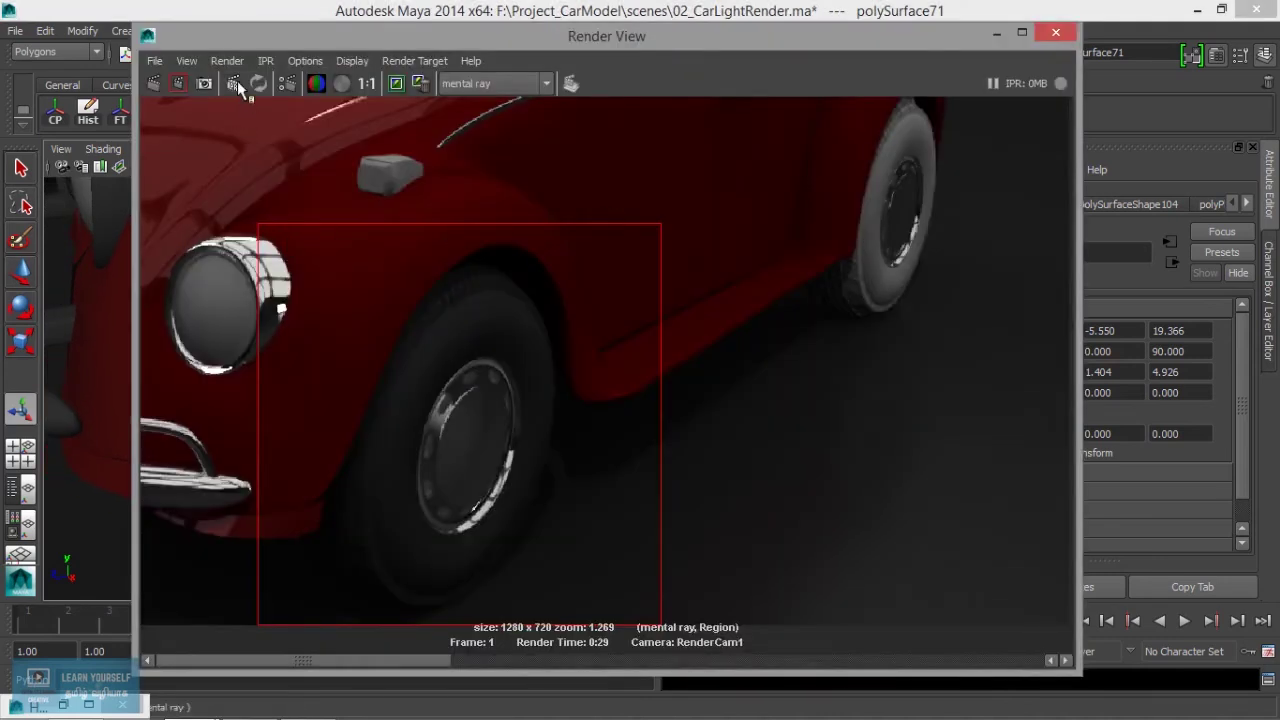
pyautogui.click(227, 60)
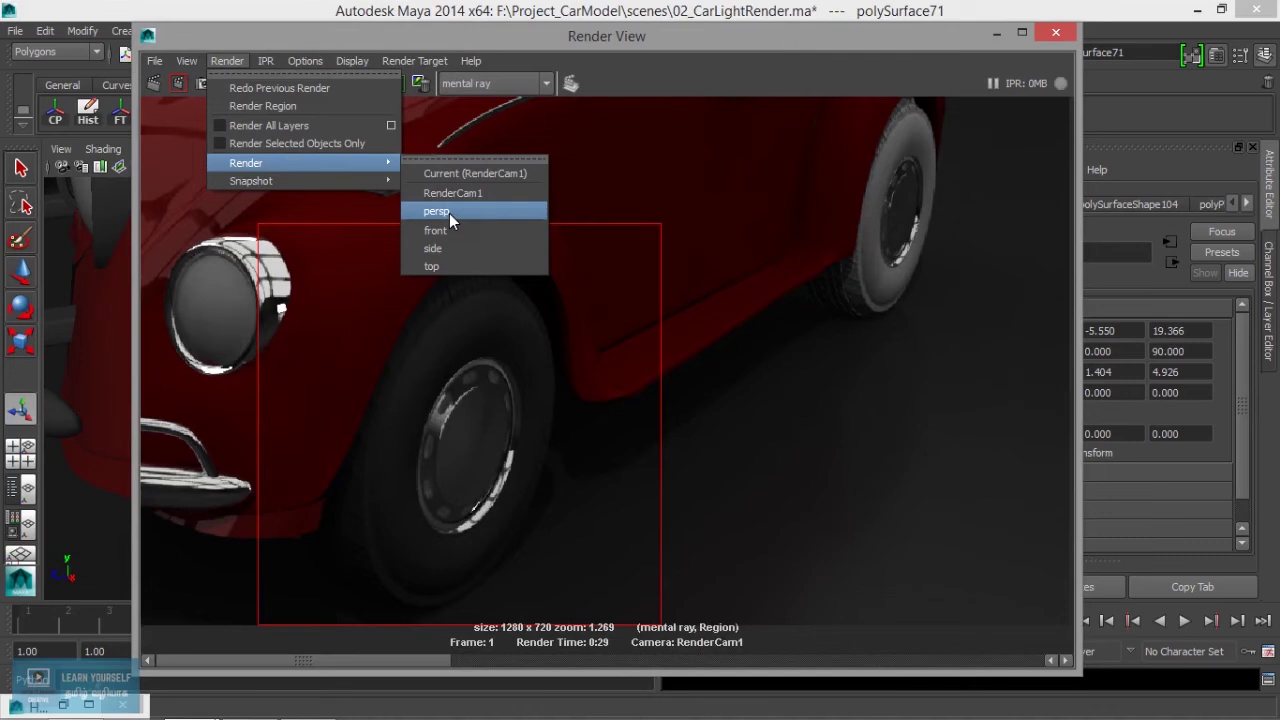
pyautogui.click(449, 213)
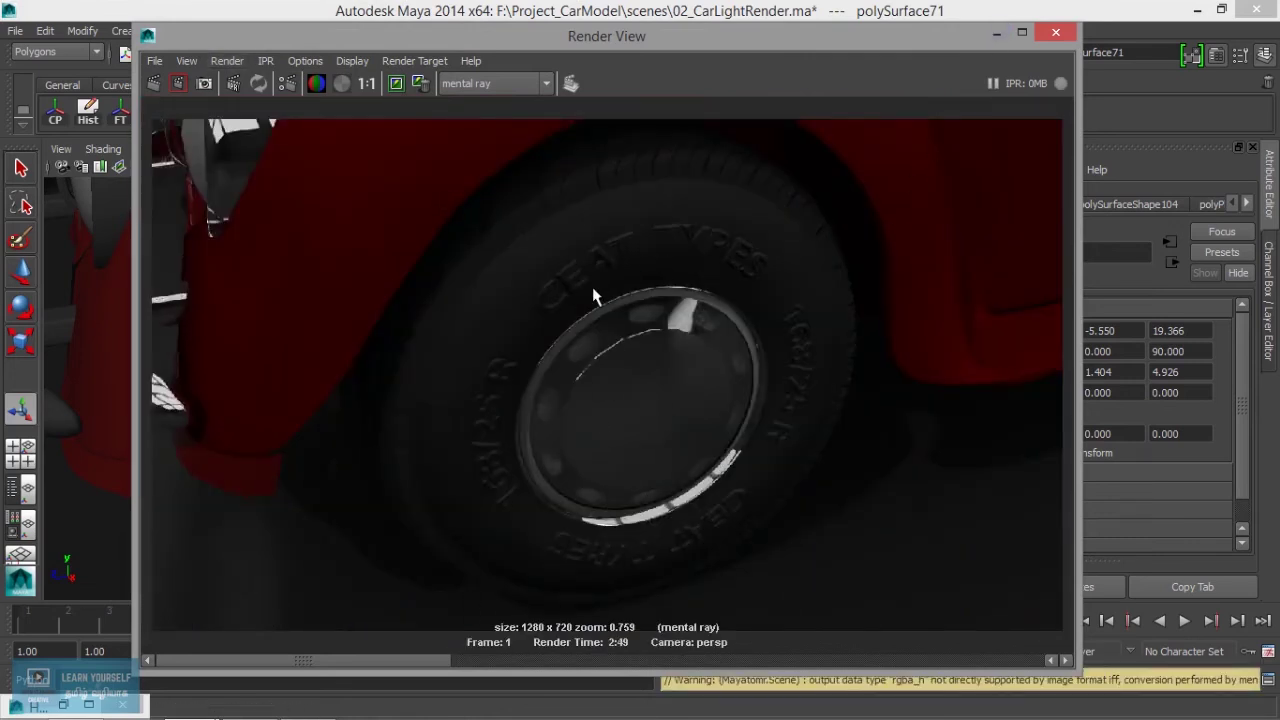
pyautogui.scroll(4, 593, 296)
pyautogui.scroll(3, 515, 345)
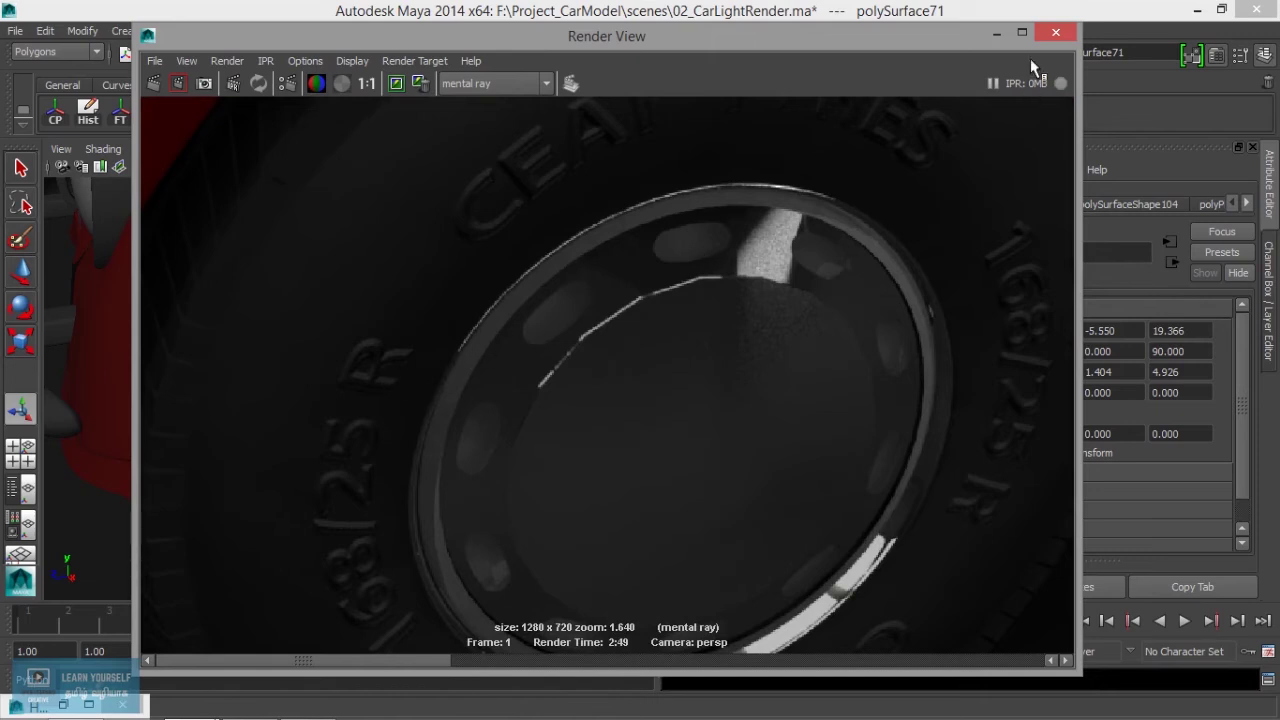
pyautogui.click(995, 36)
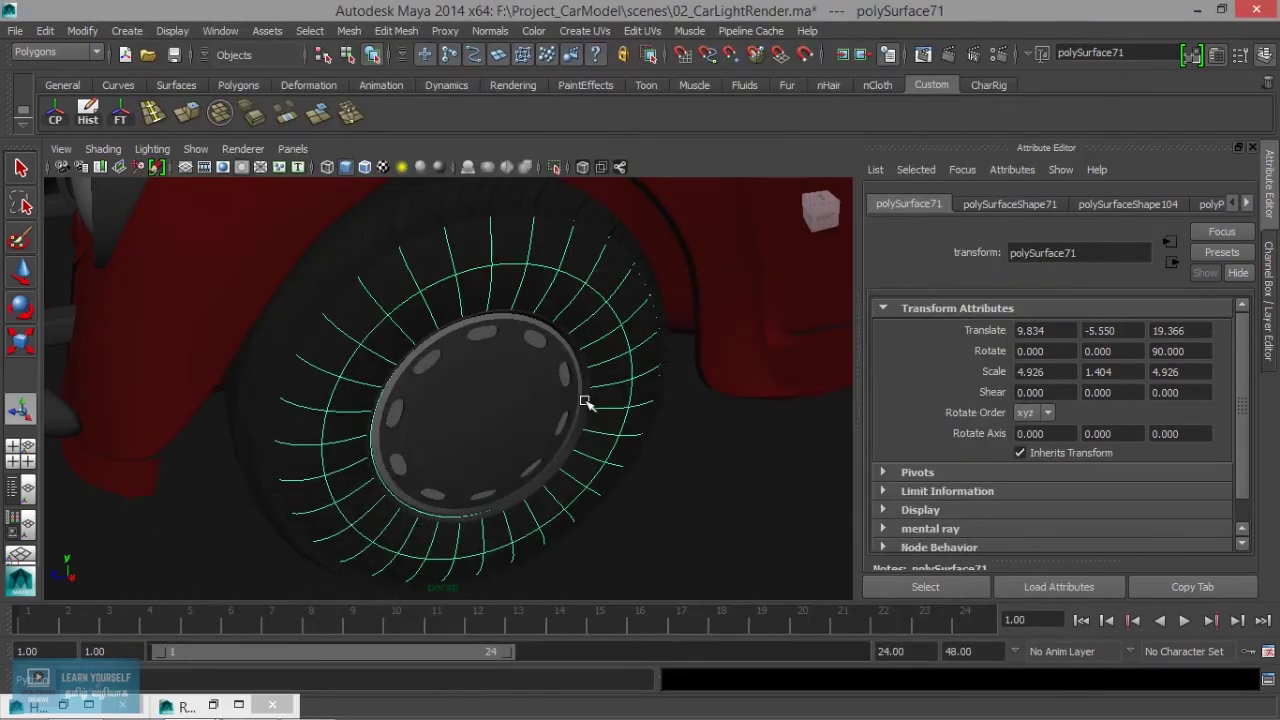
# Select bump2d1 from RubberMat01's network and set its Bump Depth to 0.1.
pyautogui.click(63, 705)
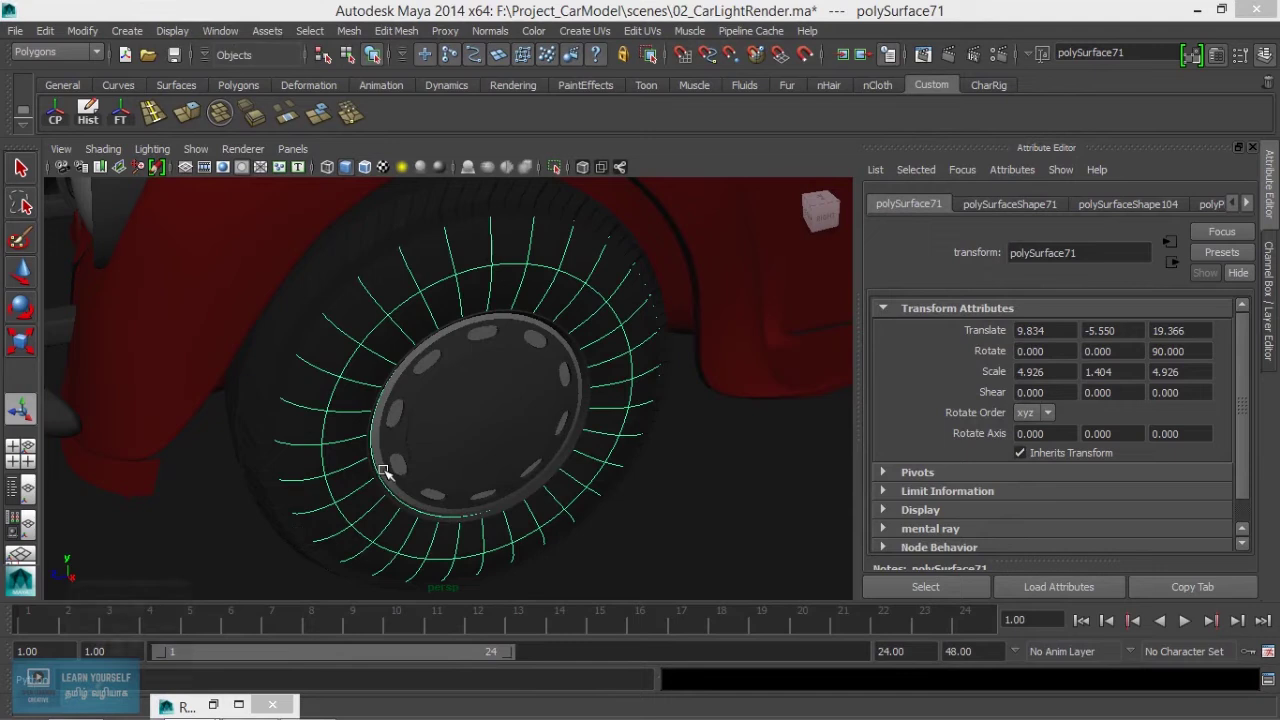
pyautogui.click(627, 205)
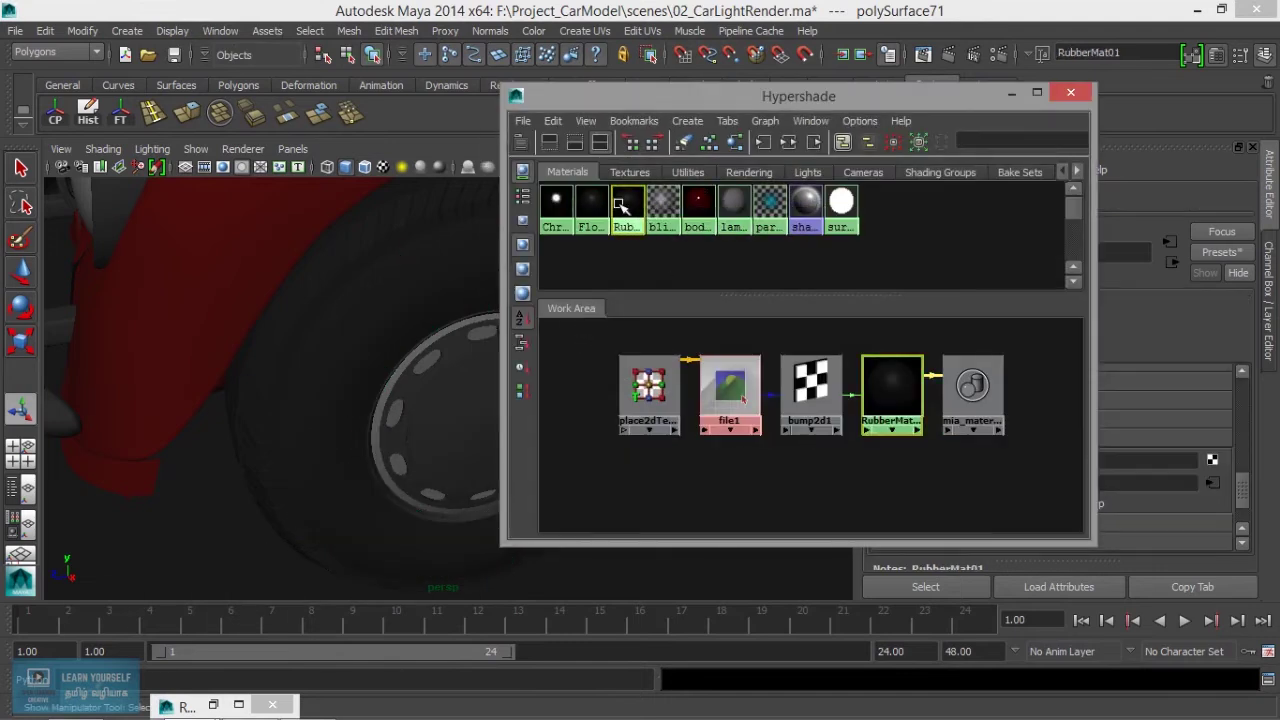
pyautogui.click(789, 142)
pyautogui.click(810, 375)
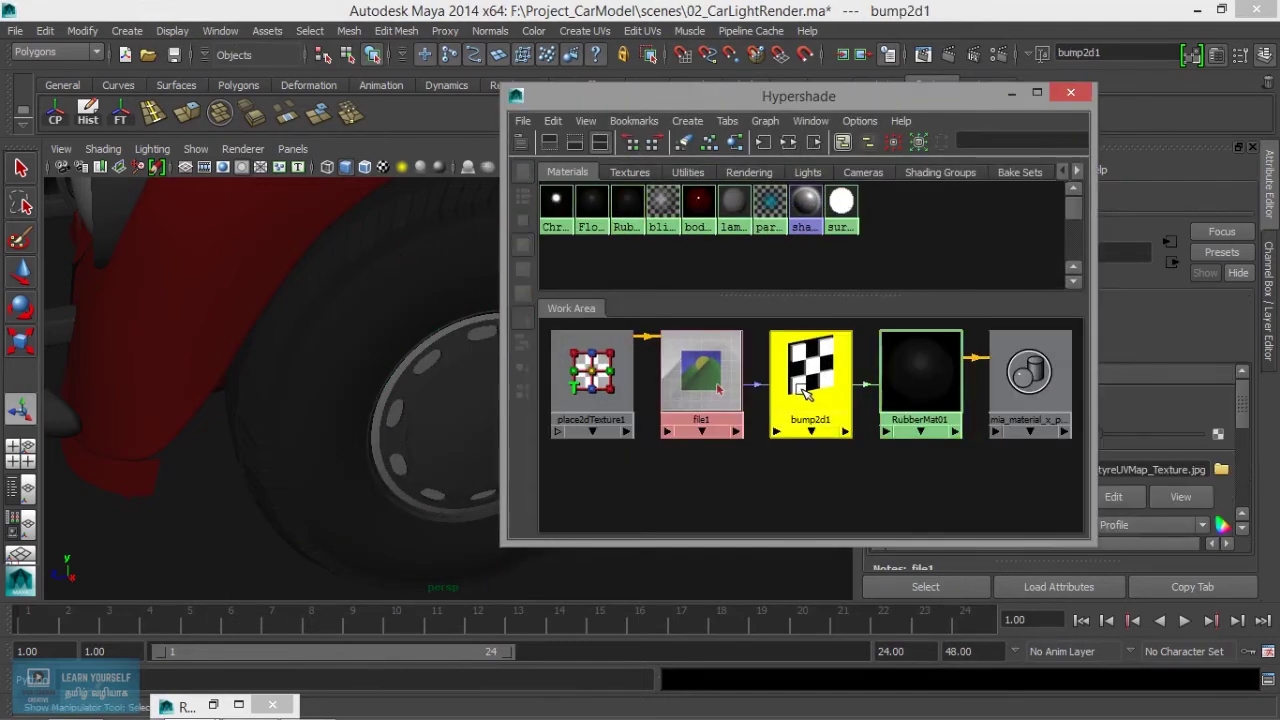
pyautogui.moveTo(855, 96); pyautogui.dragTo(467, 103)
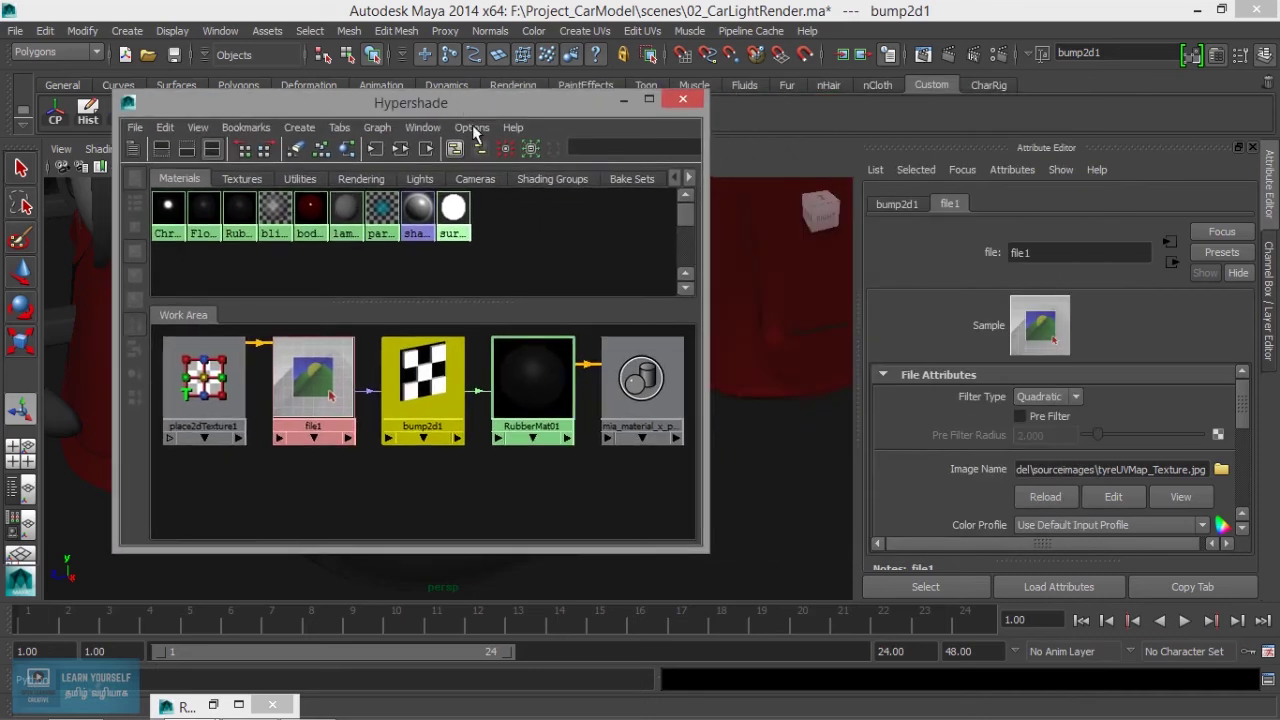
pyautogui.click(899, 204)
pyautogui.click(1030, 417)
pyautogui.write('0.1')
pyautogui.press('Return')
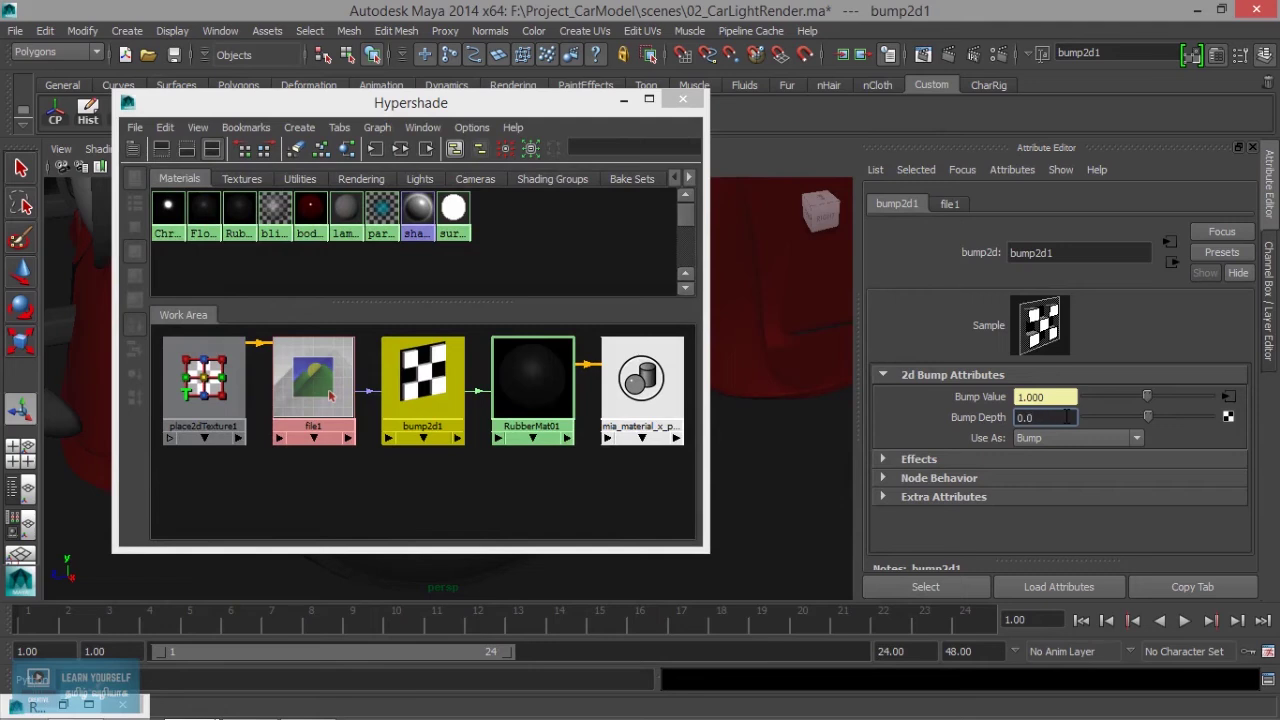
# Render the whole car from RenderCam1 in Render View.
pyautogui.click(623, 100)
pyautogui.click(923, 53)
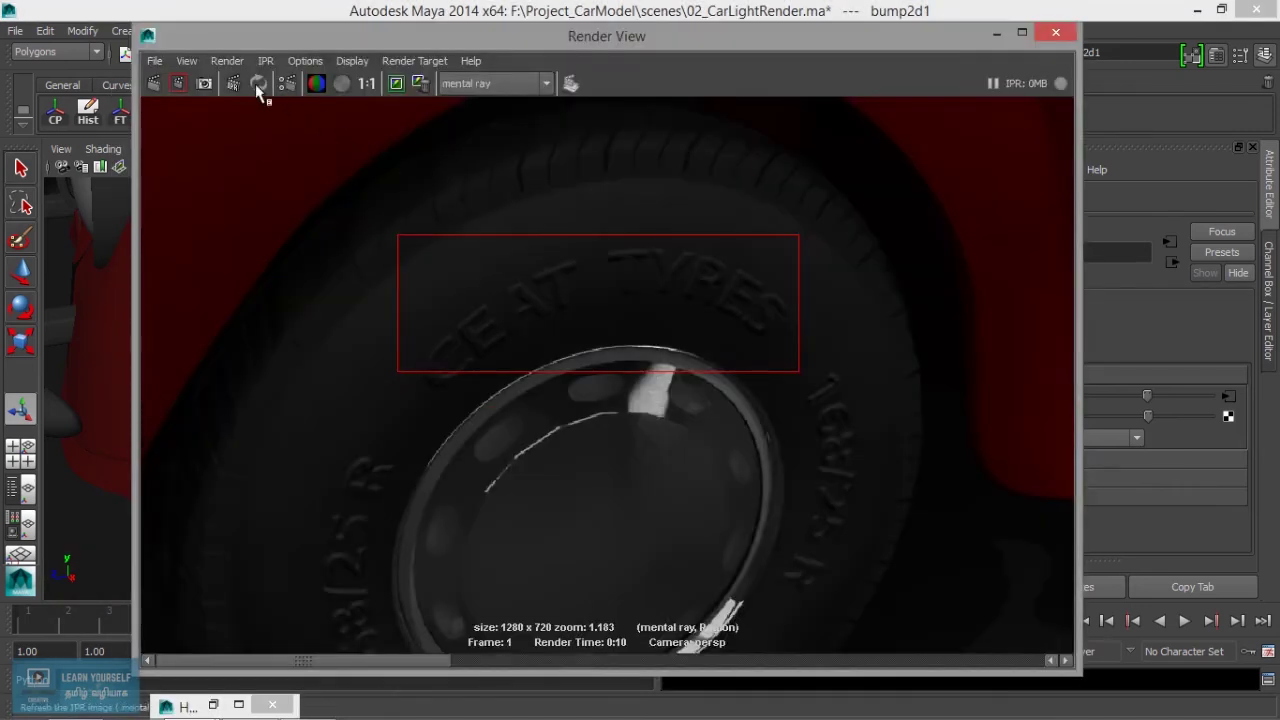
pyautogui.click(227, 61)
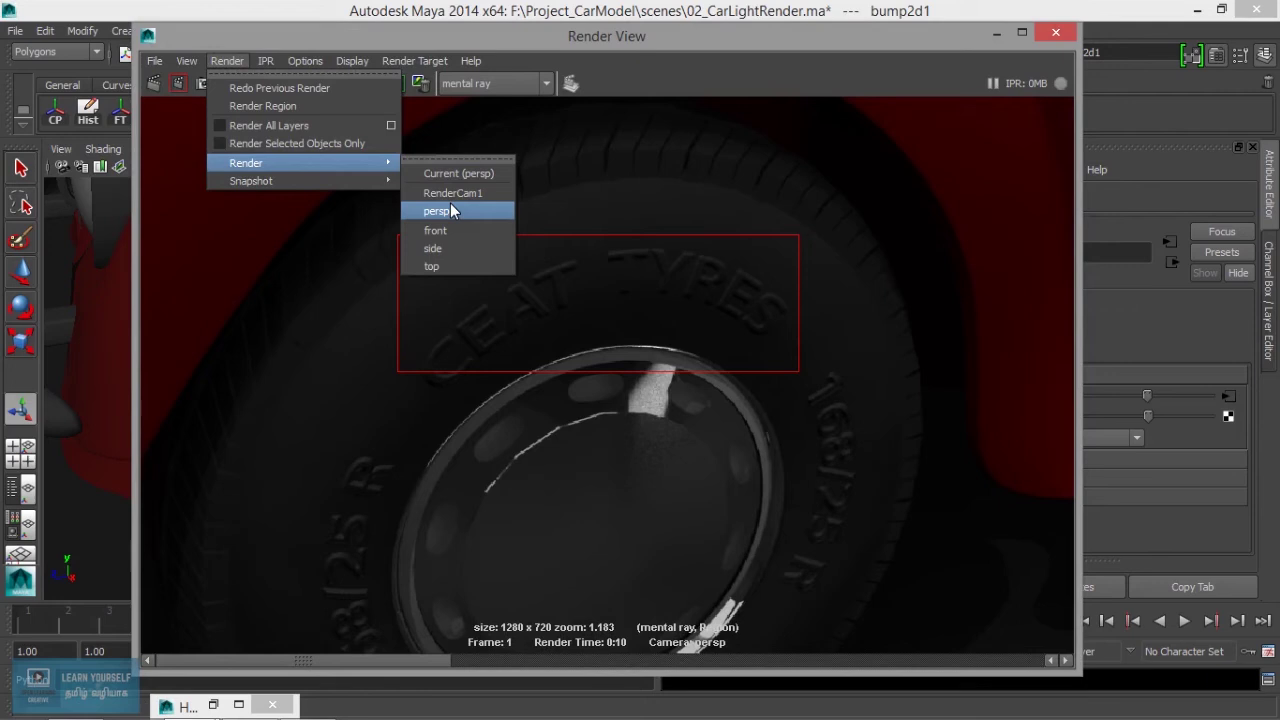
pyautogui.click(452, 193)
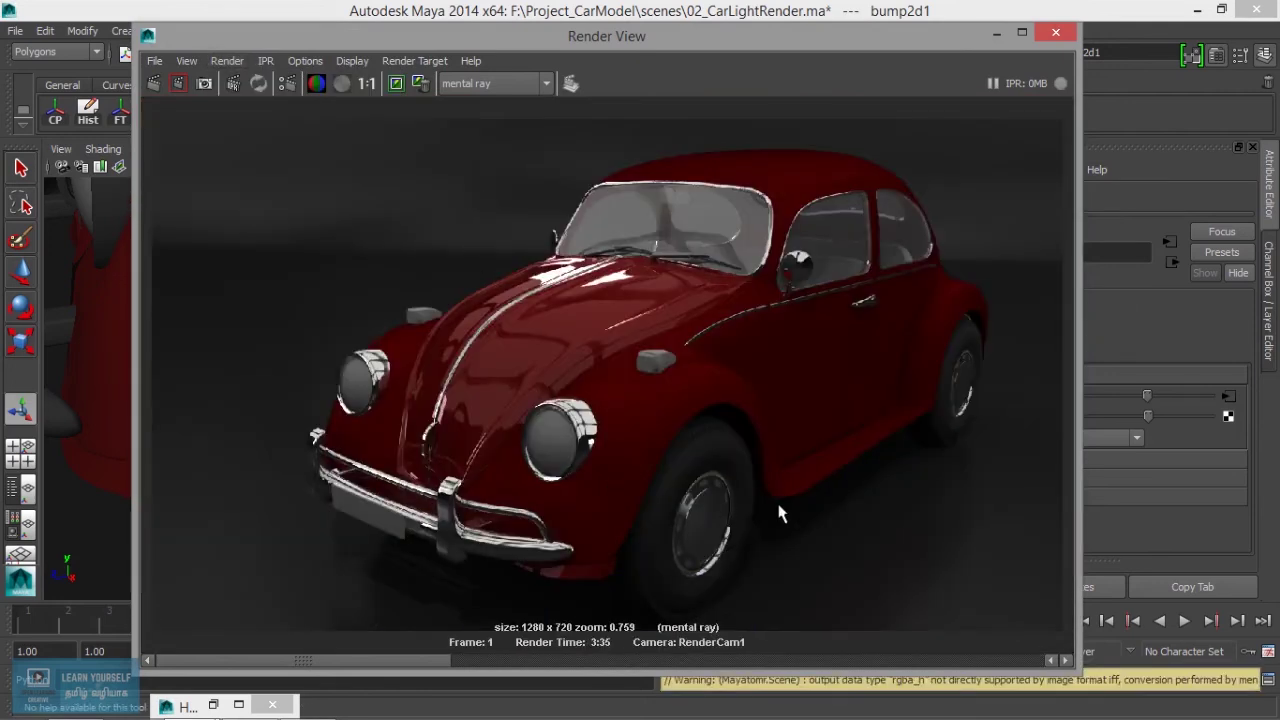
# Zoom and pan the render onto the front tyre, then put Render View away.
pyautogui.scroll(3, 781, 514)
pyautogui.scroll(2, 737, 508)
pyautogui.scroll(2, 650, 529)
pyautogui.keyDown('alt'); pyautogui.moveTo(650, 529); pyautogui.dragTo(608, 370, button='middle'); pyautogui.keyUp('alt')
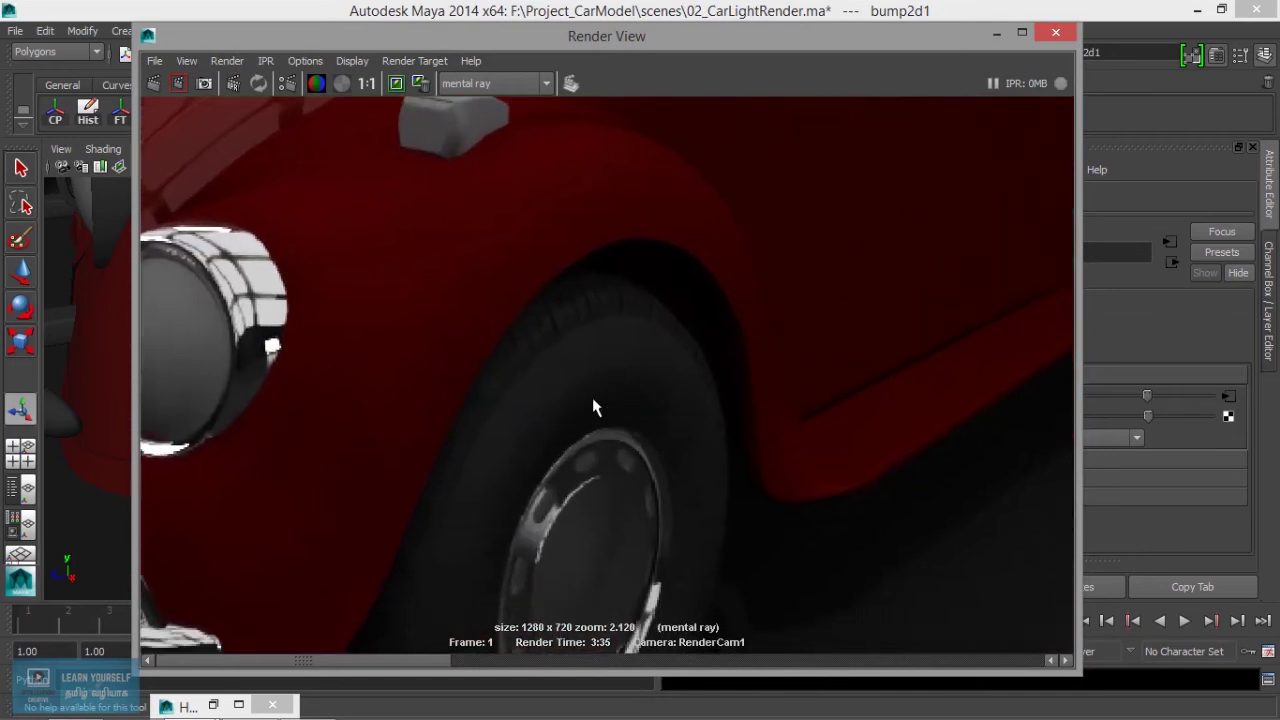
pyautogui.scroll(-5, 628, 418)
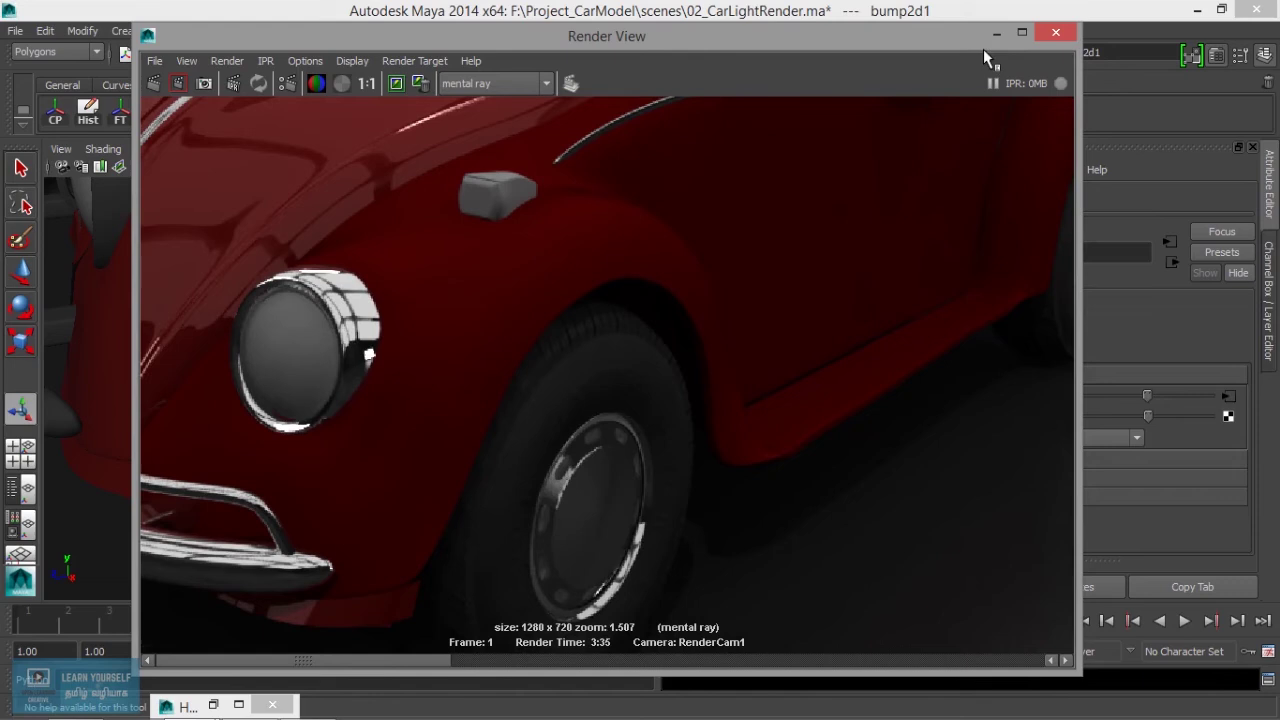
pyautogui.click(996, 33)
pyautogui.scroll(-5, 625, 440)
pyautogui.scroll(-2, 620, 443)
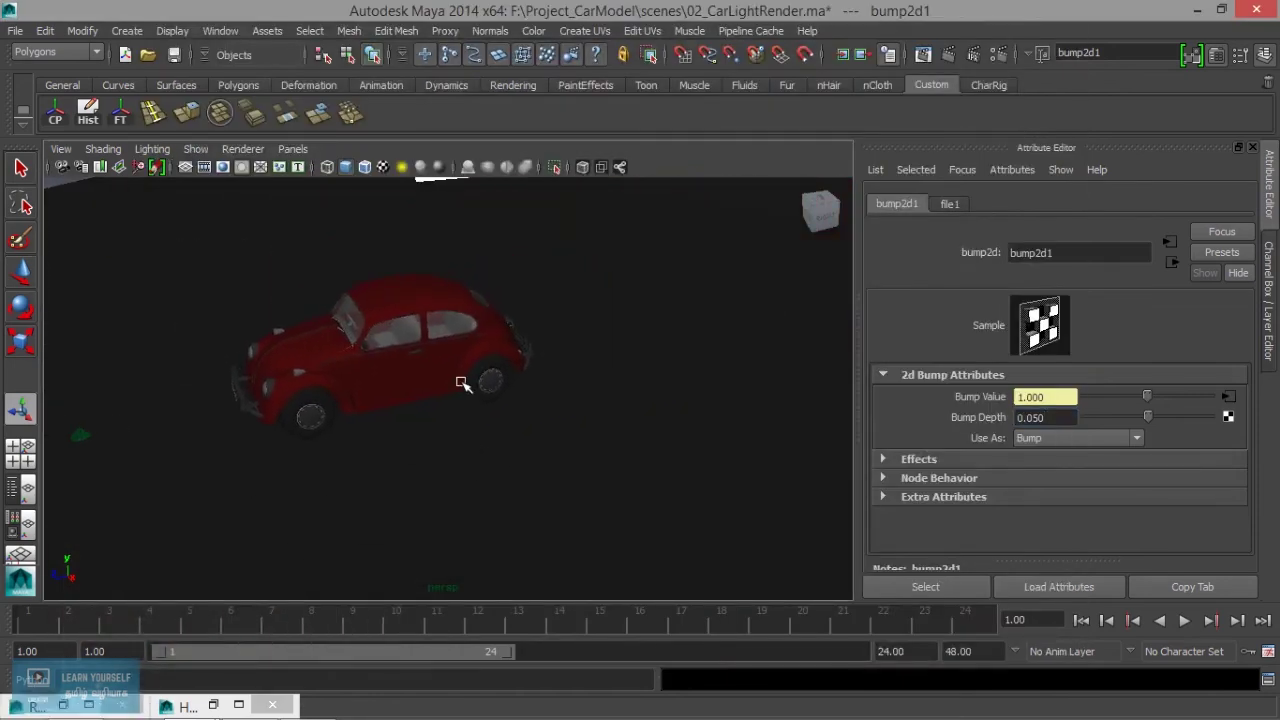
# Select and frame the front tyre, then open a narrowed UV Texture Editor beside it.
pyautogui.scroll(5, 737, 463)
pyautogui.keyDown('alt'); pyautogui.moveTo(737, 463); pyautogui.dragTo(577, 337); pyautogui.keyUp('alt')
pyautogui.click(577, 337)
pyautogui.press('f')
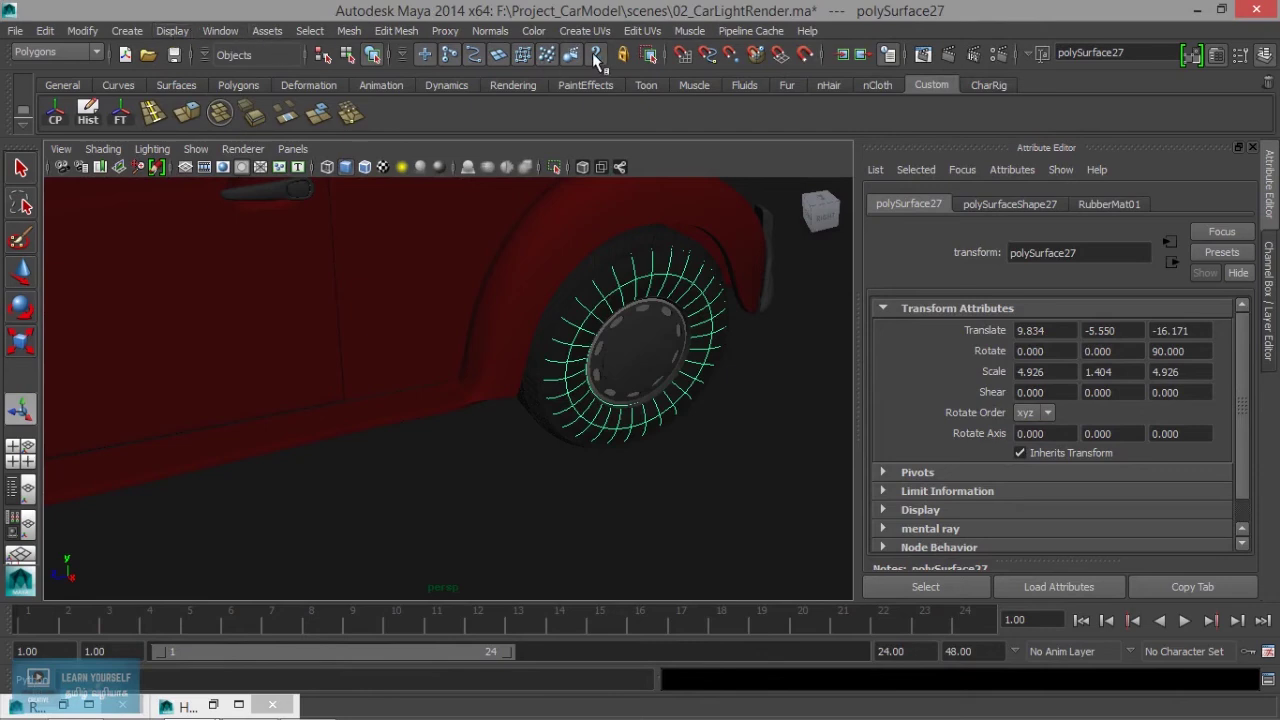
pyautogui.click(222, 31)
pyautogui.click(254, 274)
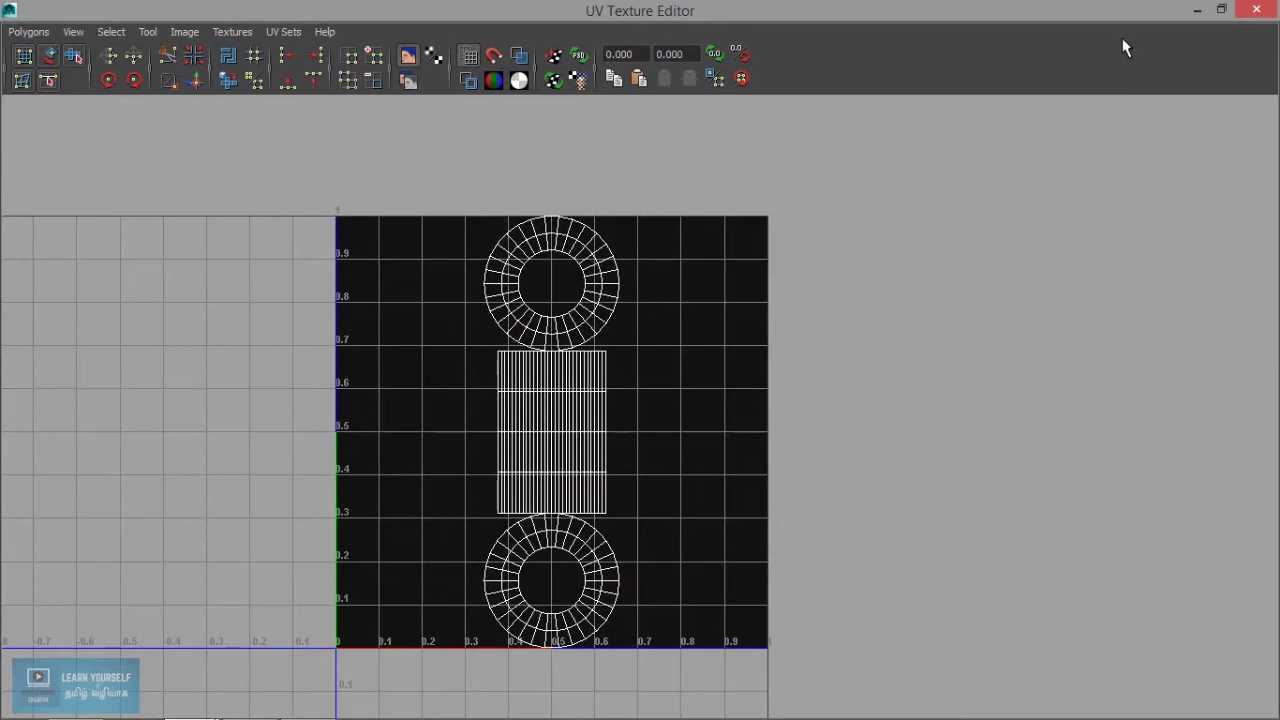
pyautogui.click(1220, 10)
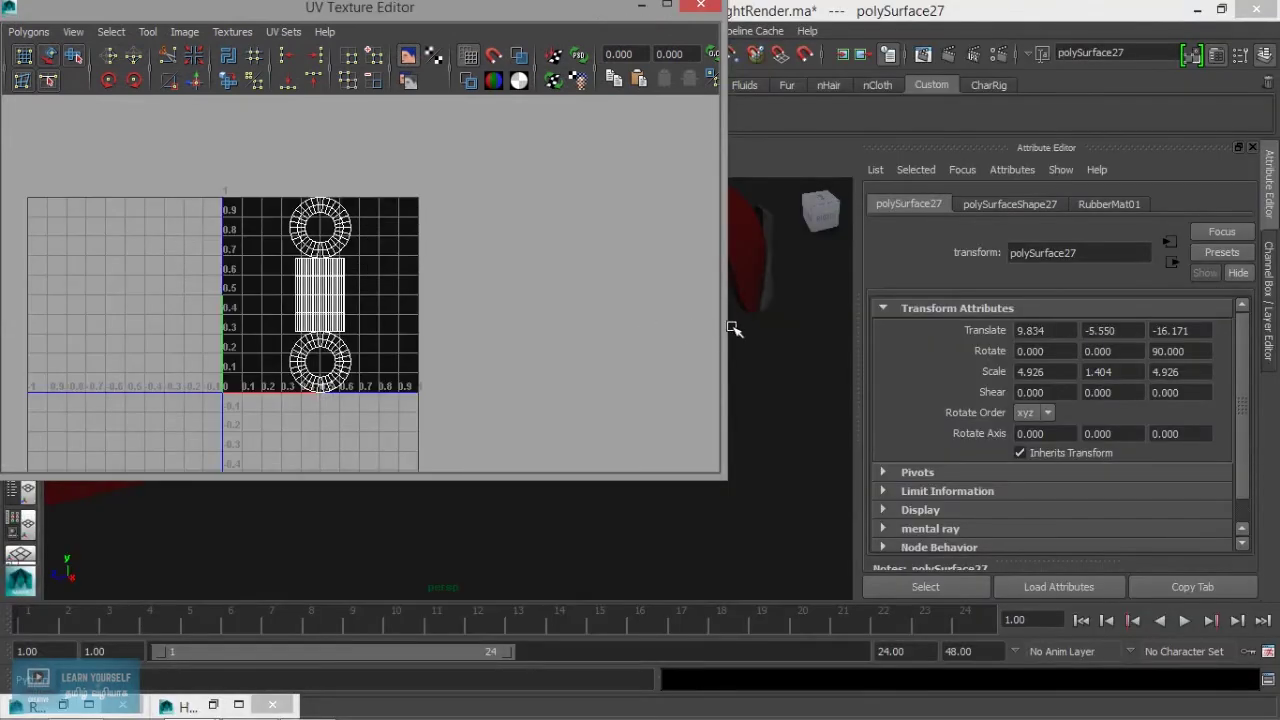
pyautogui.moveTo(722, 316); pyautogui.dragTo(464, 316)
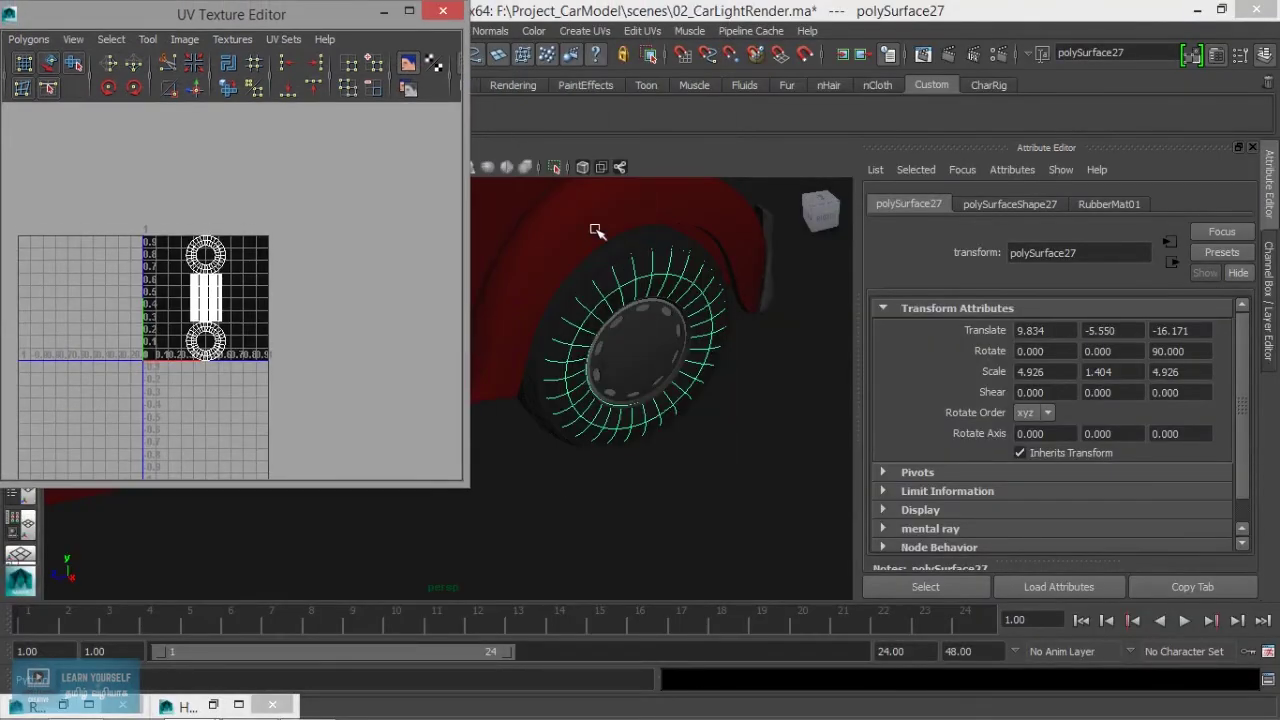
# Apply Planar Mapping to the tyre, then return to object selection and select the car body.
pyautogui.click(584, 31)
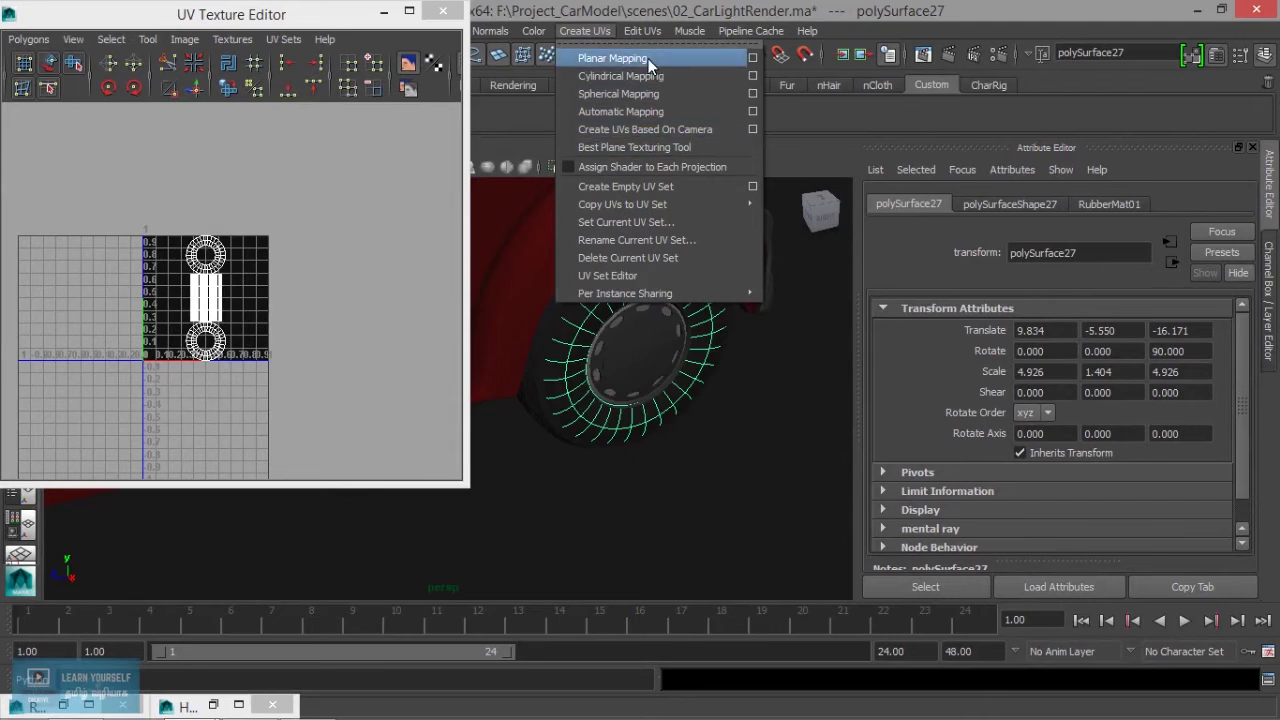
pyautogui.click(648, 58)
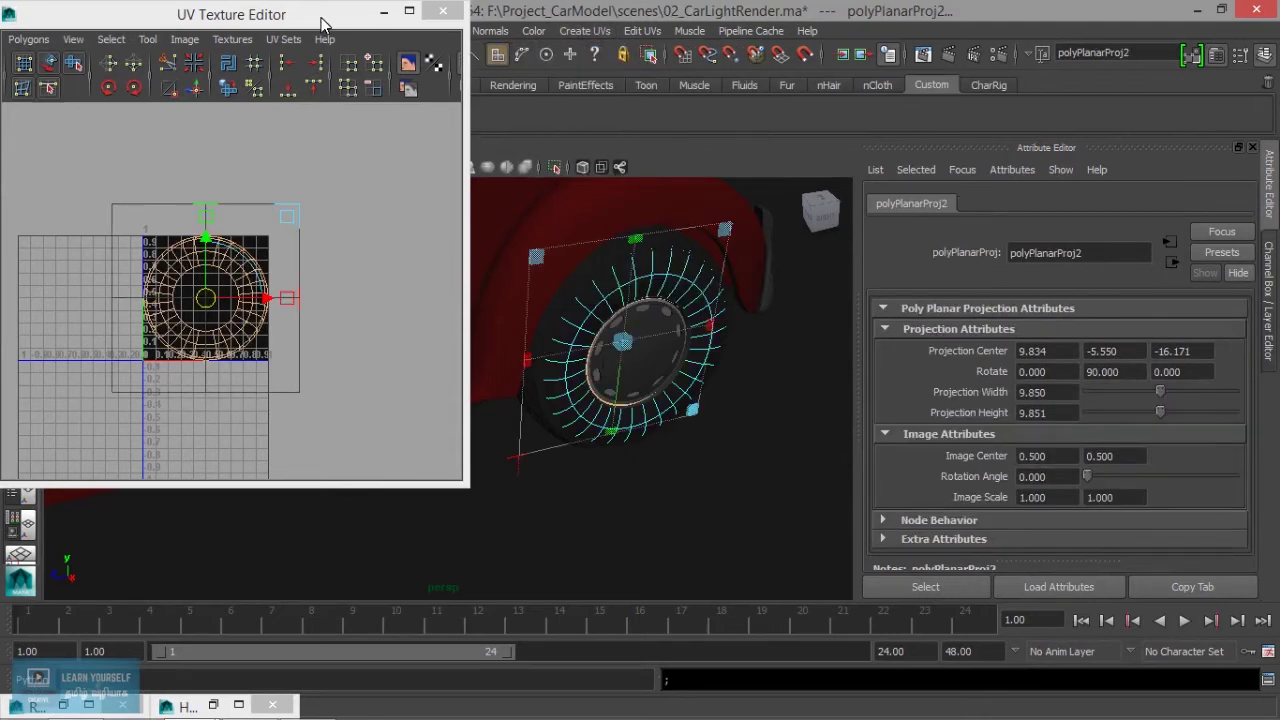
pyautogui.moveTo(323, 23); pyautogui.dragTo(862, 216)
pyautogui.moveTo(403, 483)
pyautogui.keyDown('alt'); pyautogui.mouseDown()
pyautogui.moveTo(263, 443)
pyautogui.moveTo(448, 465)
pyautogui.mouseUp(); pyautogui.keyUp('alt')
pyautogui.keyDown('alt'); pyautogui.moveTo(285, 475); pyautogui.dragTo(200, 440); pyautogui.keyUp('alt')
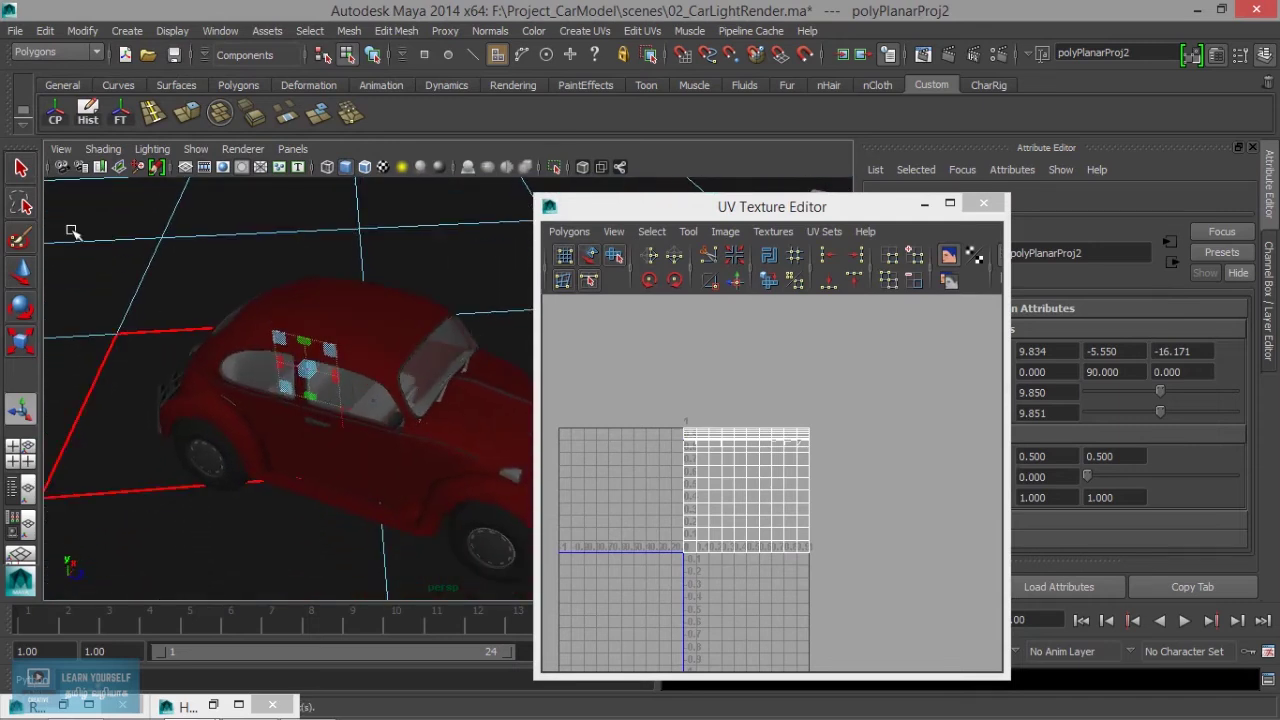
pyautogui.click(22, 168)
pyautogui.moveTo(334, 508)
pyautogui.keyDown('alt'); pyautogui.mouseDown(button='right')
pyautogui.moveTo(262, 418)
pyautogui.moveTo(195, 450)
pyautogui.mouseUp(button='right'); pyautogui.keyUp('alt')
pyautogui.rightClick(197, 293)
pyautogui.moveTo(245, 258); pyautogui.dragTo(300, 250, button='right')
pyautogui.click(228, 490)
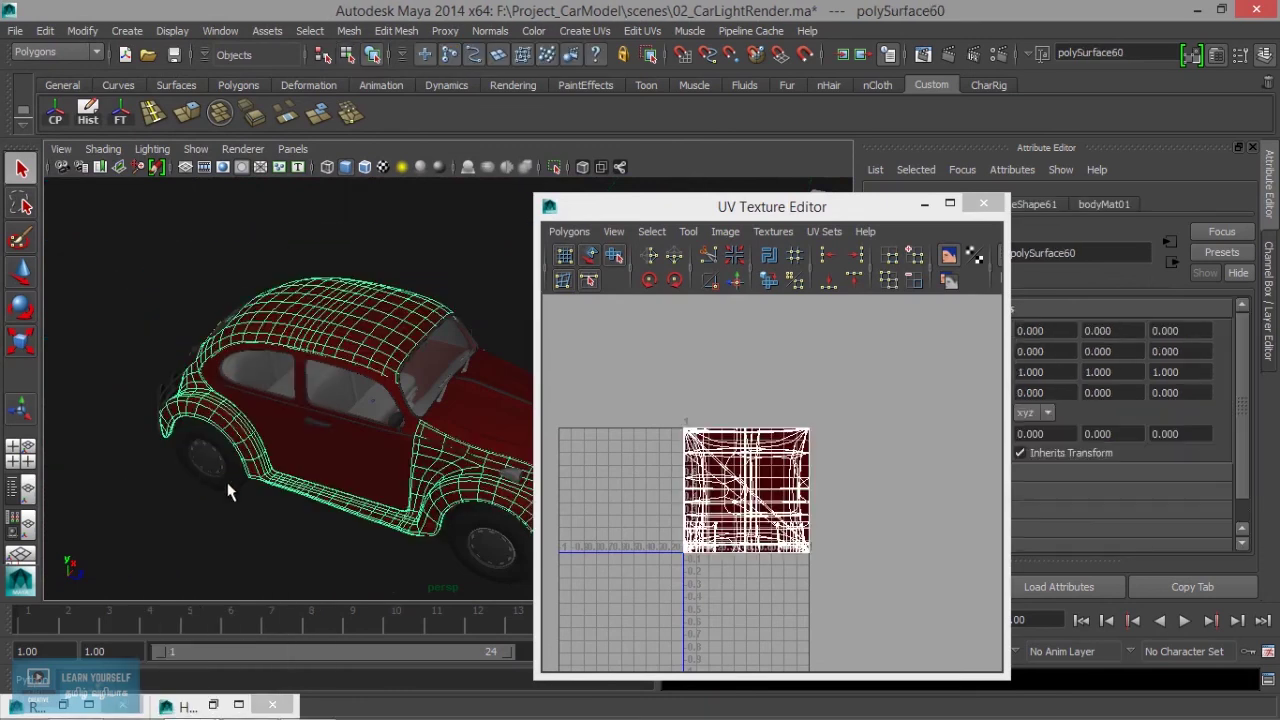
# Give the rear tyre a flat side-on planar UV projection (polyPlanarProj3).
pyautogui.scroll(3, 224, 476)
pyautogui.moveTo(208, 497)
pyautogui.keyDown('alt'); pyautogui.mouseDown()
pyautogui.moveTo(310, 459)
pyautogui.moveTo(312, 471)
pyautogui.mouseUp(); pyautogui.keyUp('alt')
pyautogui.click(312, 471)
pyautogui.click(312, 471)
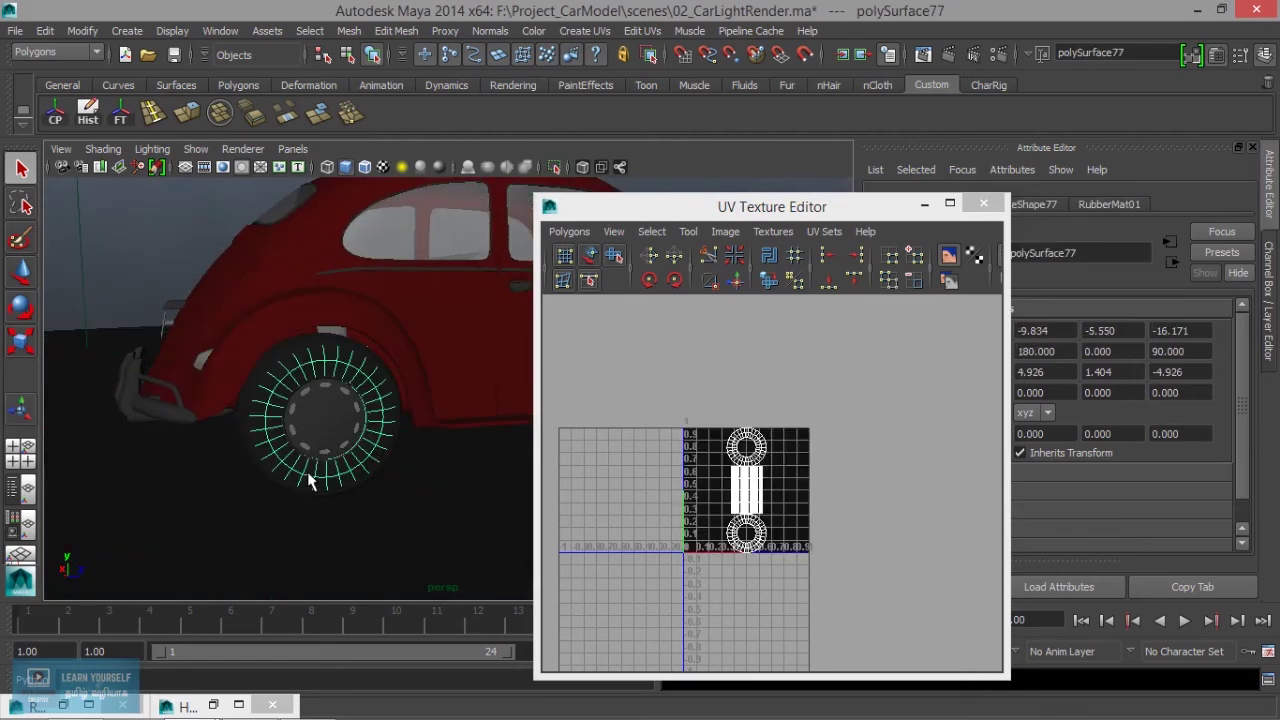
pyautogui.click(586, 33)
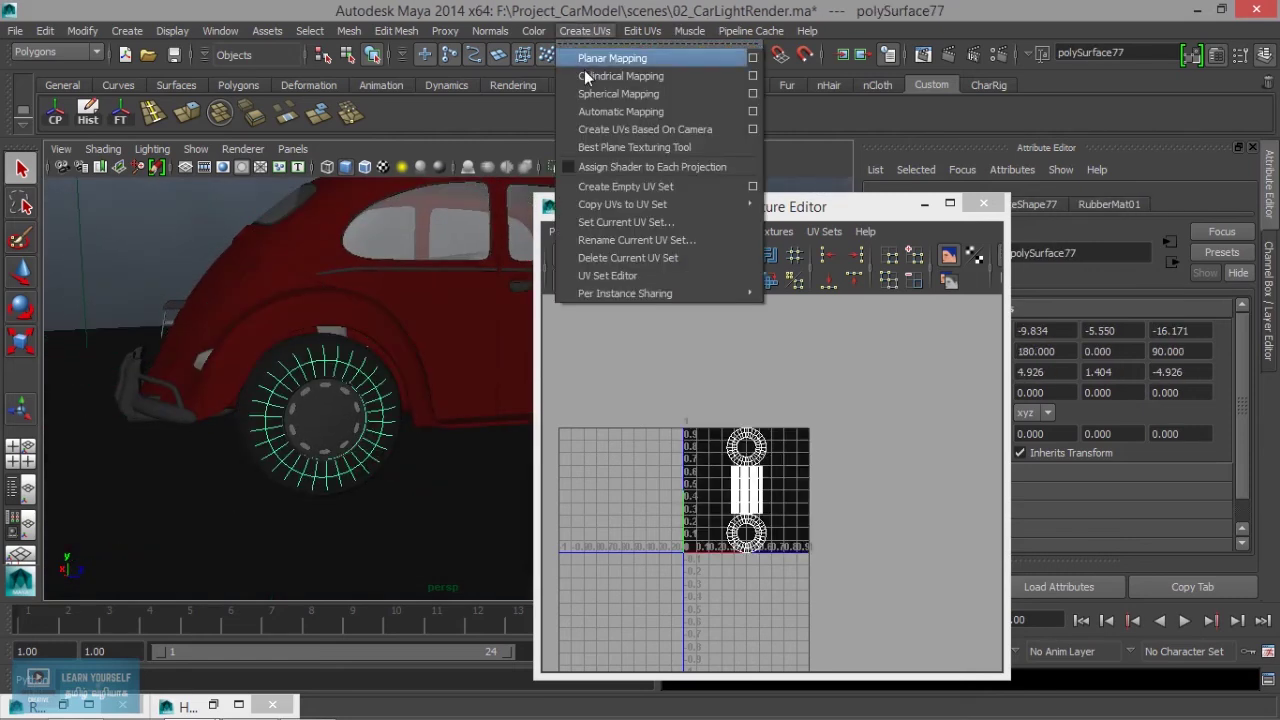
pyautogui.click(596, 62)
# Switch back to object selection and planar-map the next tyre (polyPlanarProj4).
pyautogui.moveTo(372, 383); pyautogui.dragTo(429, 294, button='right')
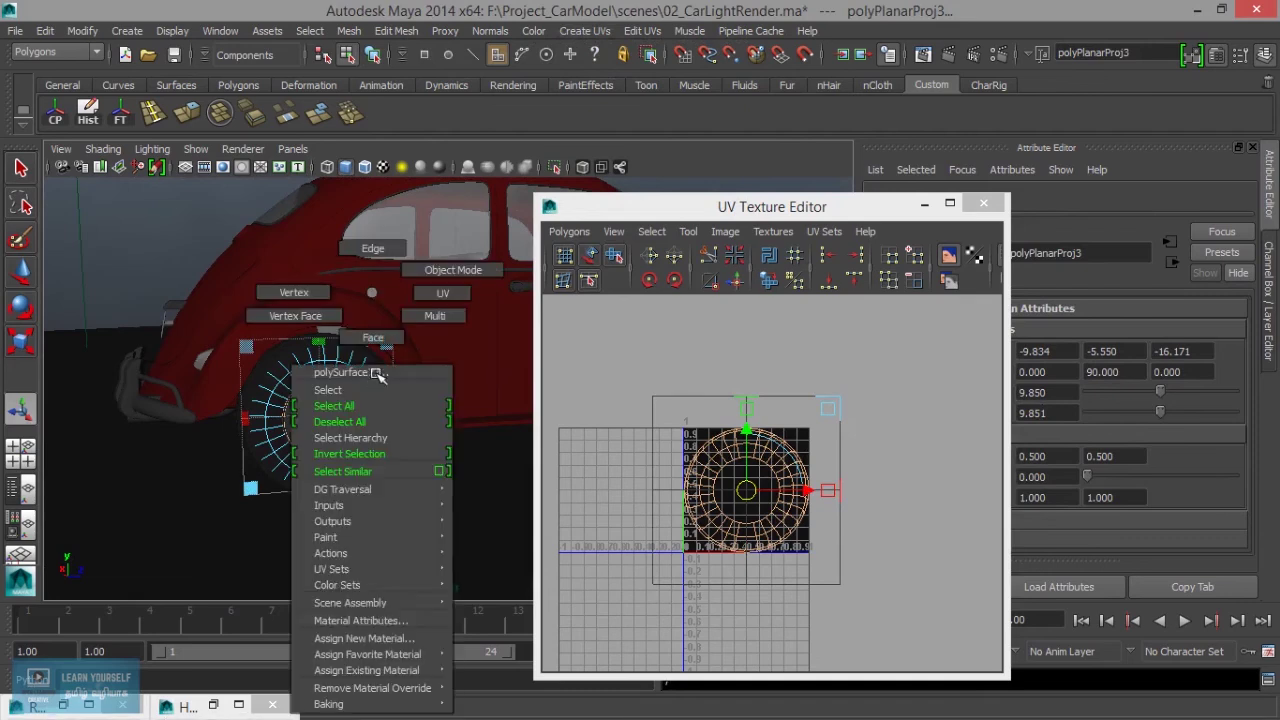
pyautogui.moveTo(424, 542)
pyautogui.keyDown('alt'); pyautogui.mouseDown()
pyautogui.moveTo(341, 546)
pyautogui.moveTo(300, 520)
pyautogui.mouseUp(); pyautogui.keyUp('alt')
pyautogui.moveTo(300, 520)
pyautogui.keyDown('alt'); pyautogui.mouseDown(button='right')
pyautogui.moveTo(86, 486)
pyautogui.moveTo(520, 531)
pyautogui.mouseUp(button='right'); pyautogui.keyUp('alt')
pyautogui.moveTo(520, 531)
pyautogui.keyDown('alt'); pyautogui.mouseDown()
pyautogui.moveTo(428, 514)
pyautogui.moveTo(423, 391)
pyautogui.mouseUp(); pyautogui.keyUp('alt')
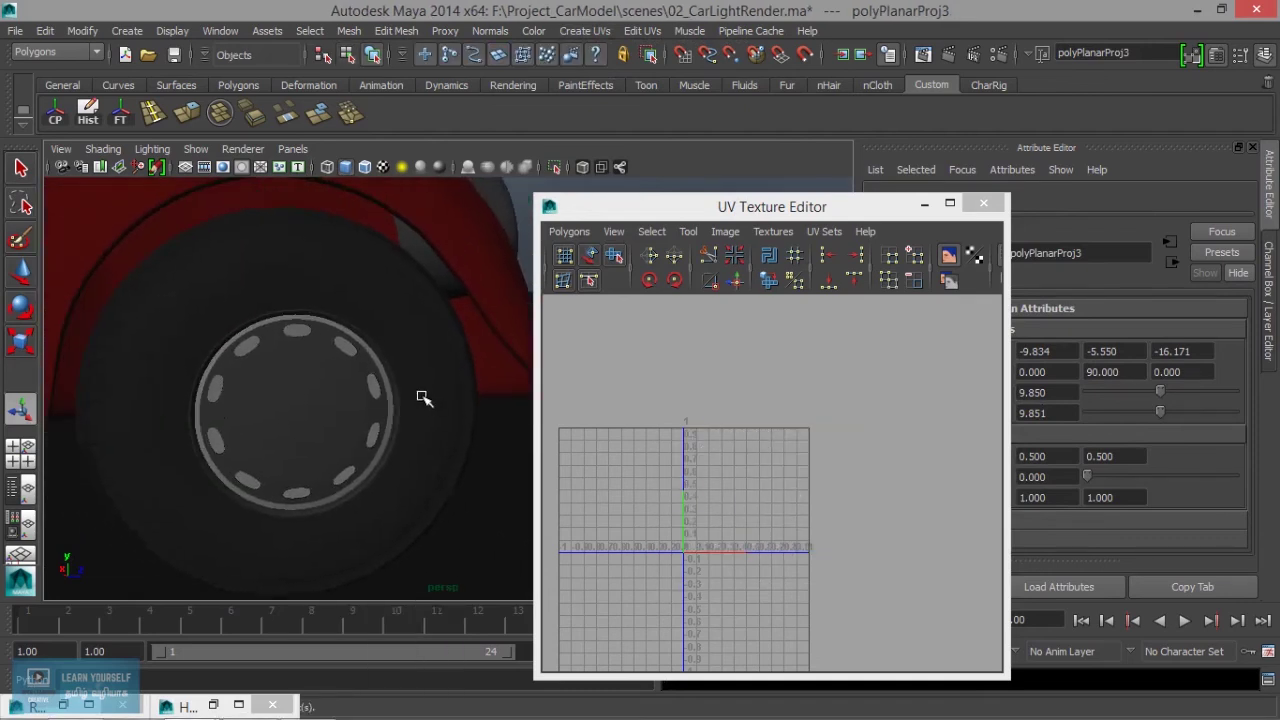
pyautogui.click(423, 388)
pyautogui.click(576, 36)
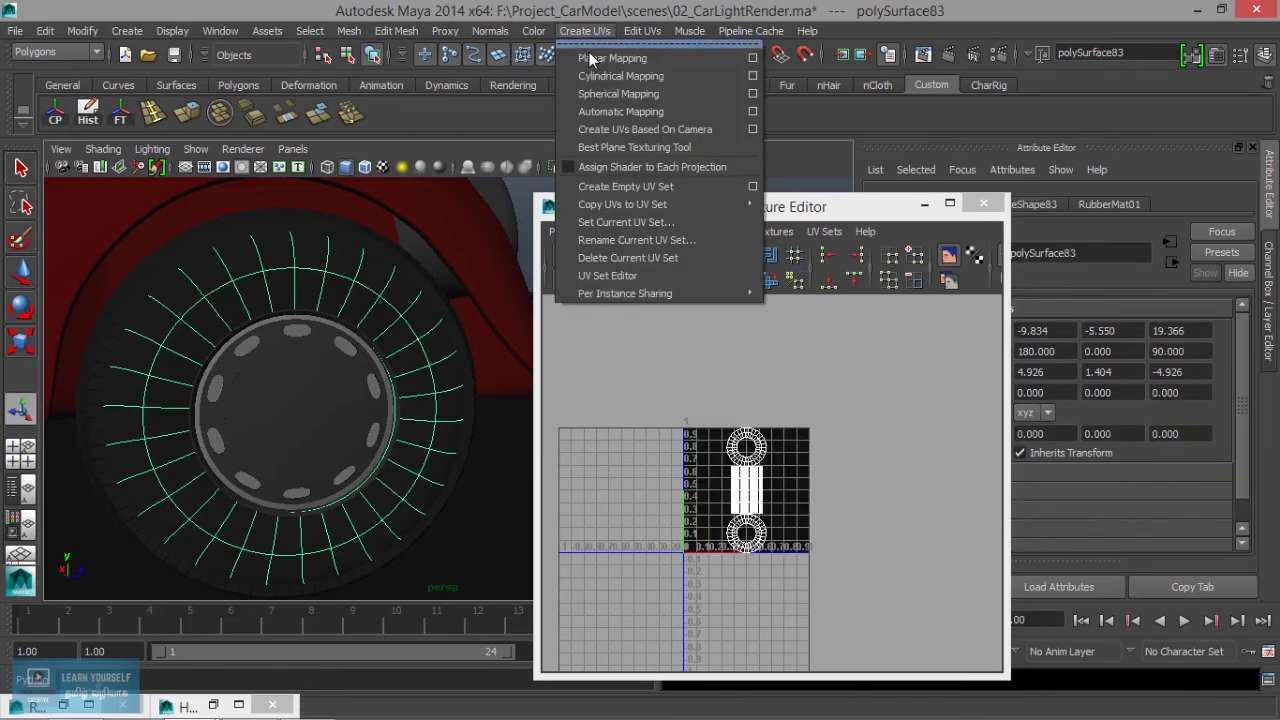
pyautogui.click(601, 61)
# Minimize the UV Texture Editor and bring the car's Render View back.
pyautogui.click(924, 203)
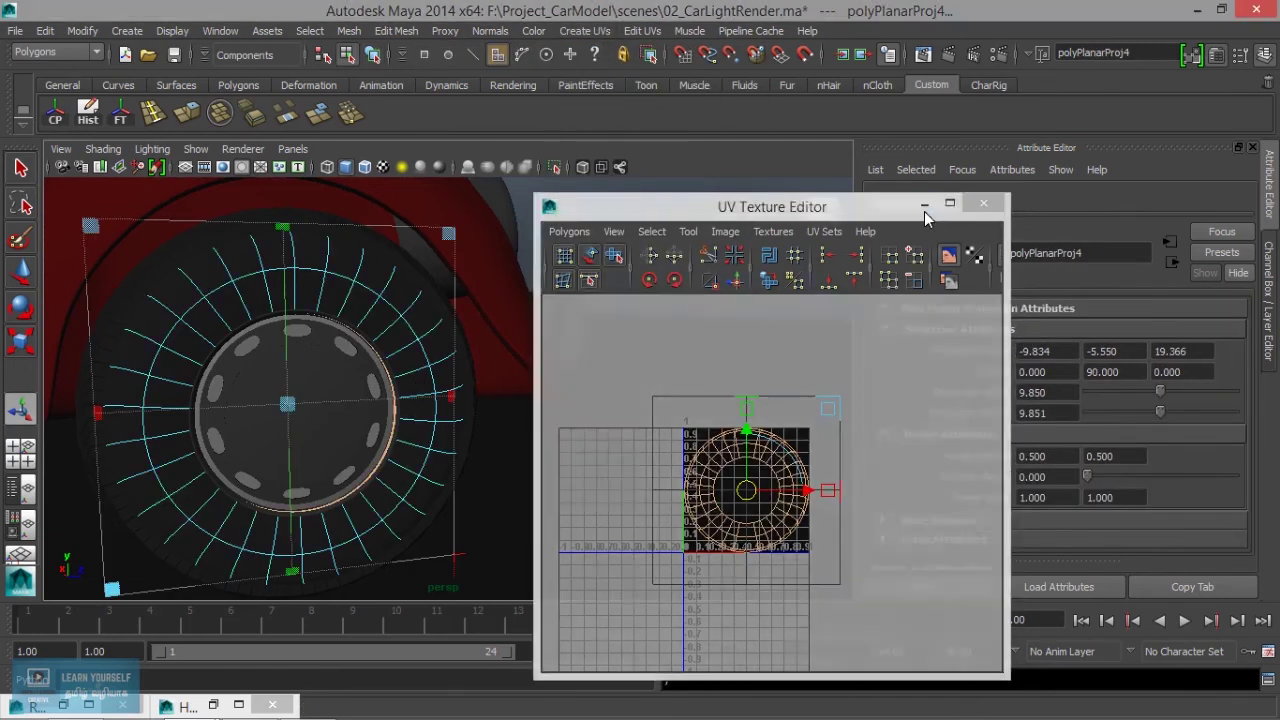
pyautogui.click(922, 55)
pyautogui.scroll(-3, 633, 272)
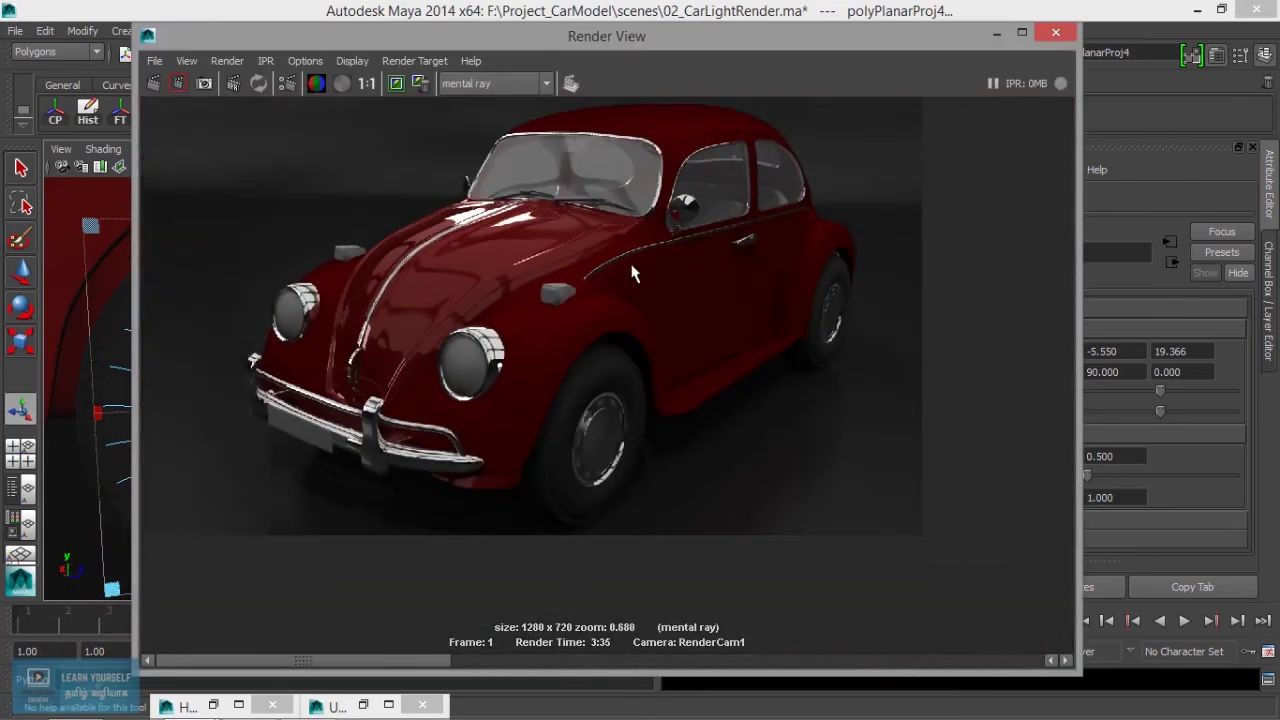
# Check the car render at 1:1 actual size, then zoom back onto the wheel close-up.
pyautogui.click(367, 83)
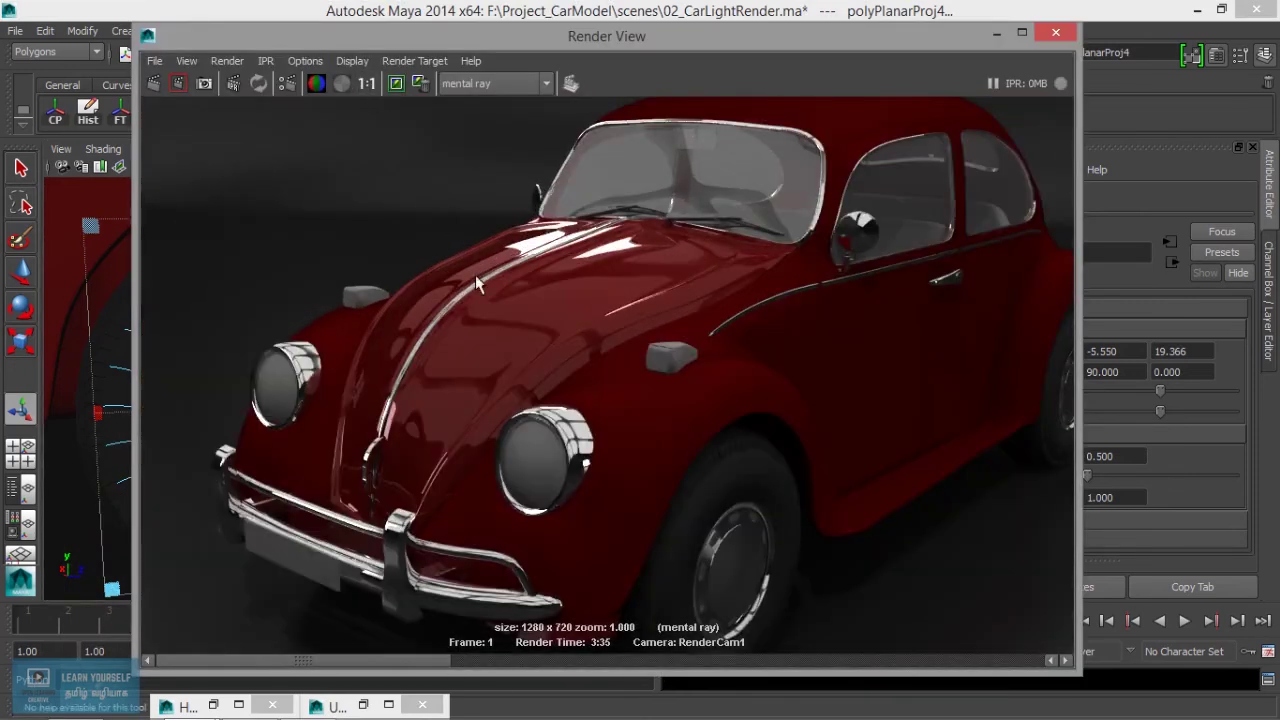
pyautogui.scroll(-2, 518, 372)
pyautogui.scroll(-1, 518, 375)
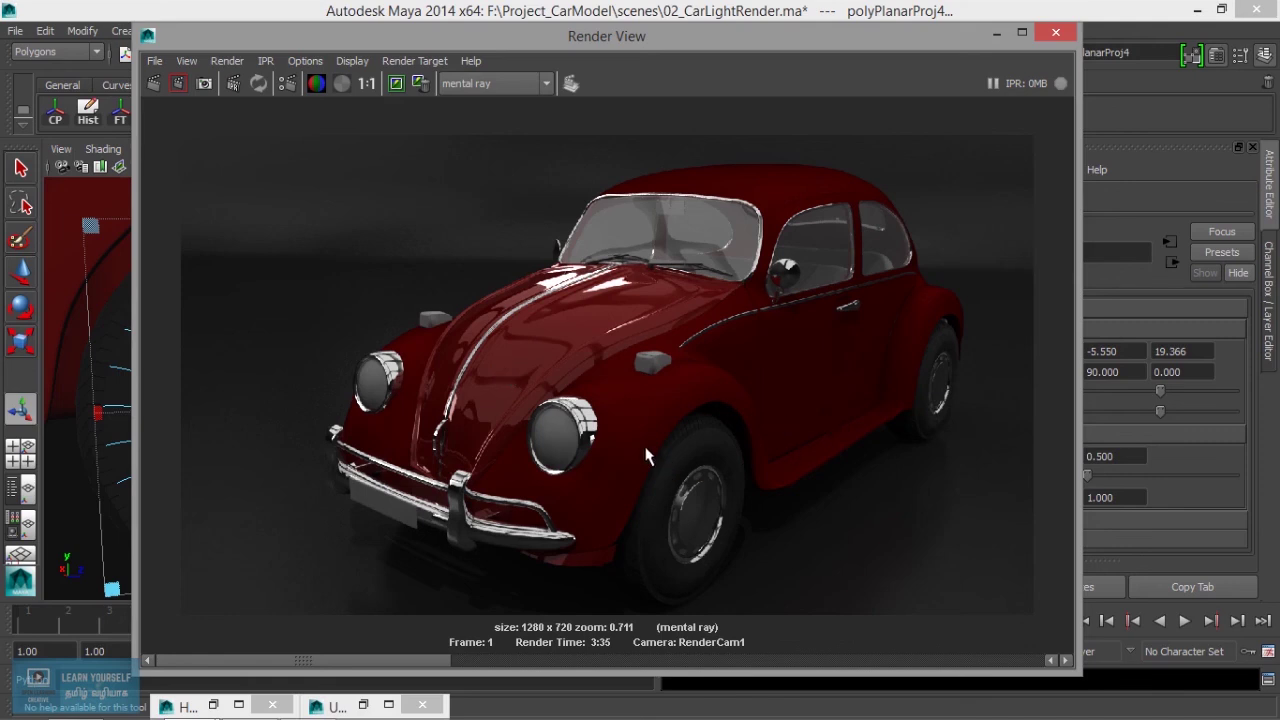
pyautogui.scroll(3, 520, 534)
pyautogui.scroll(3, 443, 517)
pyautogui.scroll(3, 424, 398)
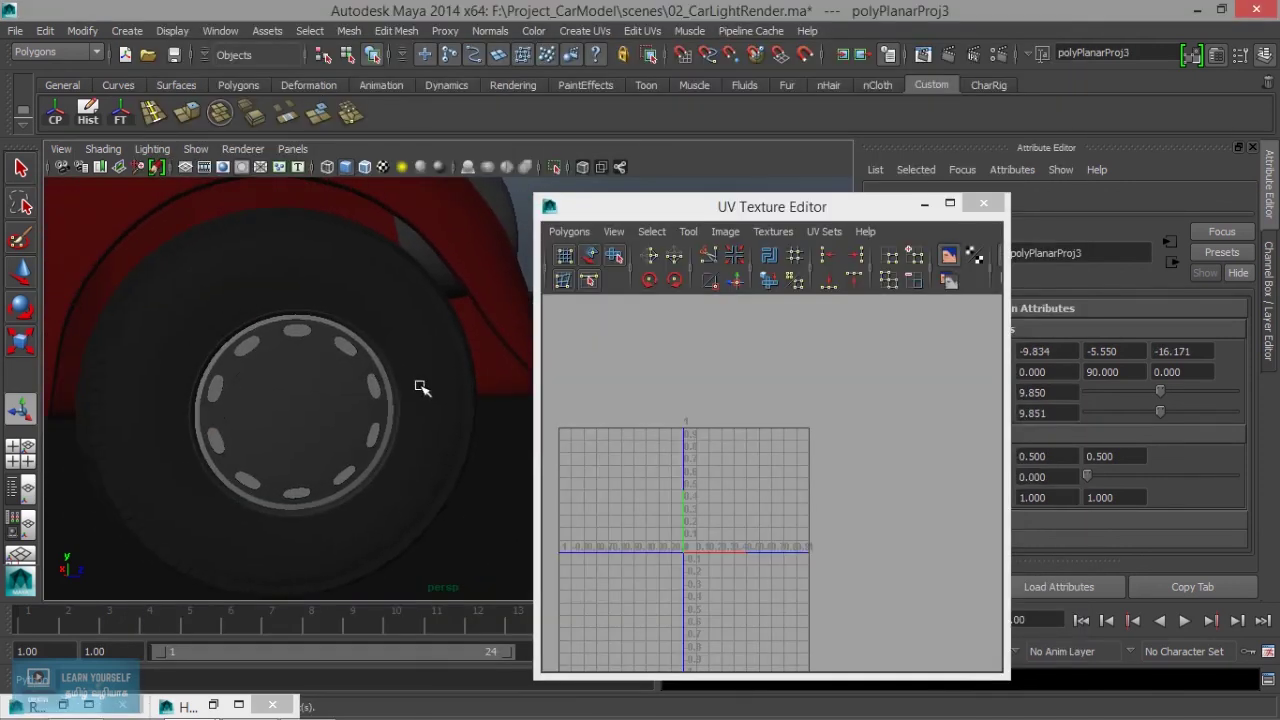
# Apply a flat side-on planar UV projection to the selected tyre.
pyautogui.click(424, 398)
pyautogui.click(584, 31)
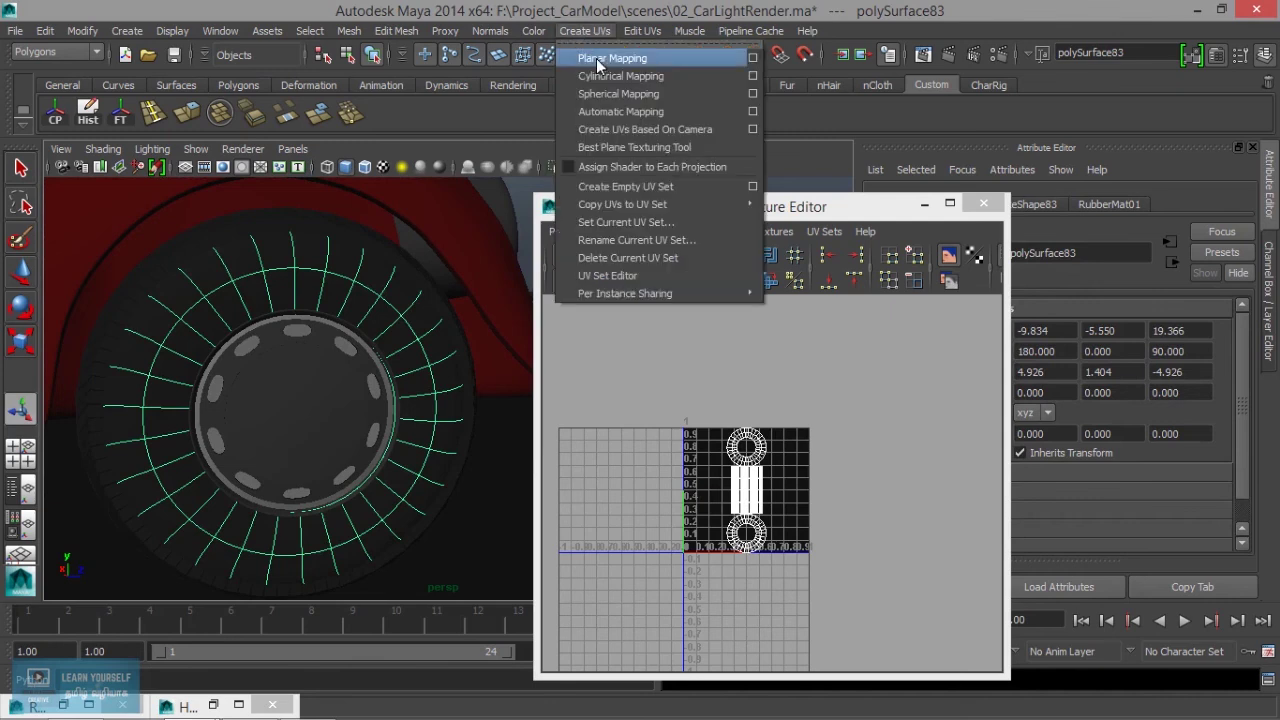
pyautogui.click(590, 60)
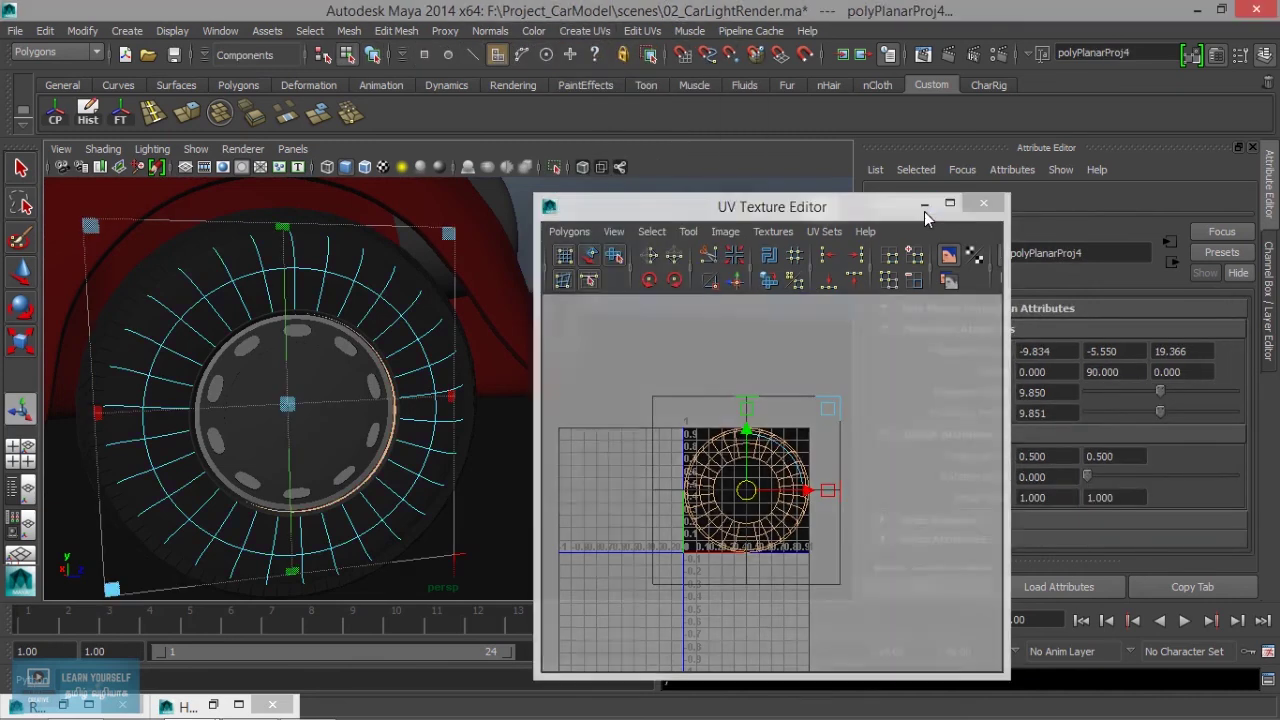
# Minimize the UV Texture Editor and view the RenderCam1 car render at 1:1 size.
pyautogui.click(924, 206)
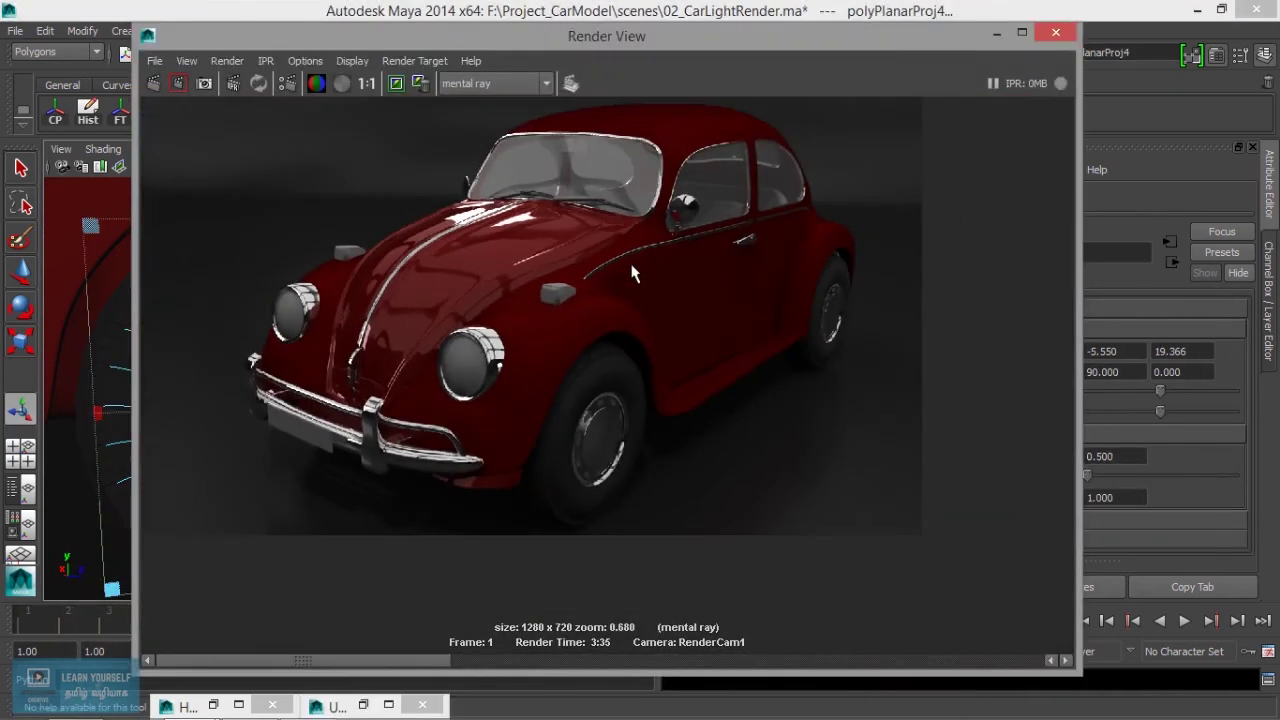
pyautogui.click(367, 84)
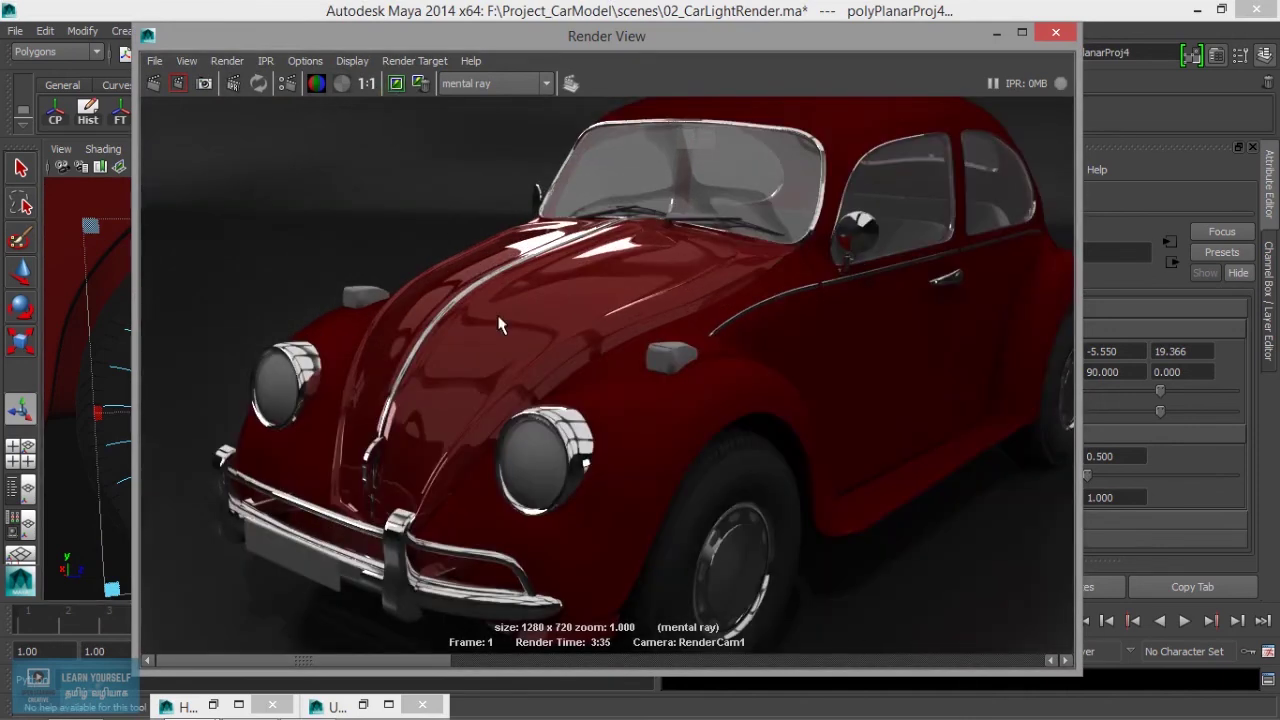
pyautogui.scroll(-1, 517, 366)
pyautogui.scroll(-1, 517, 366)
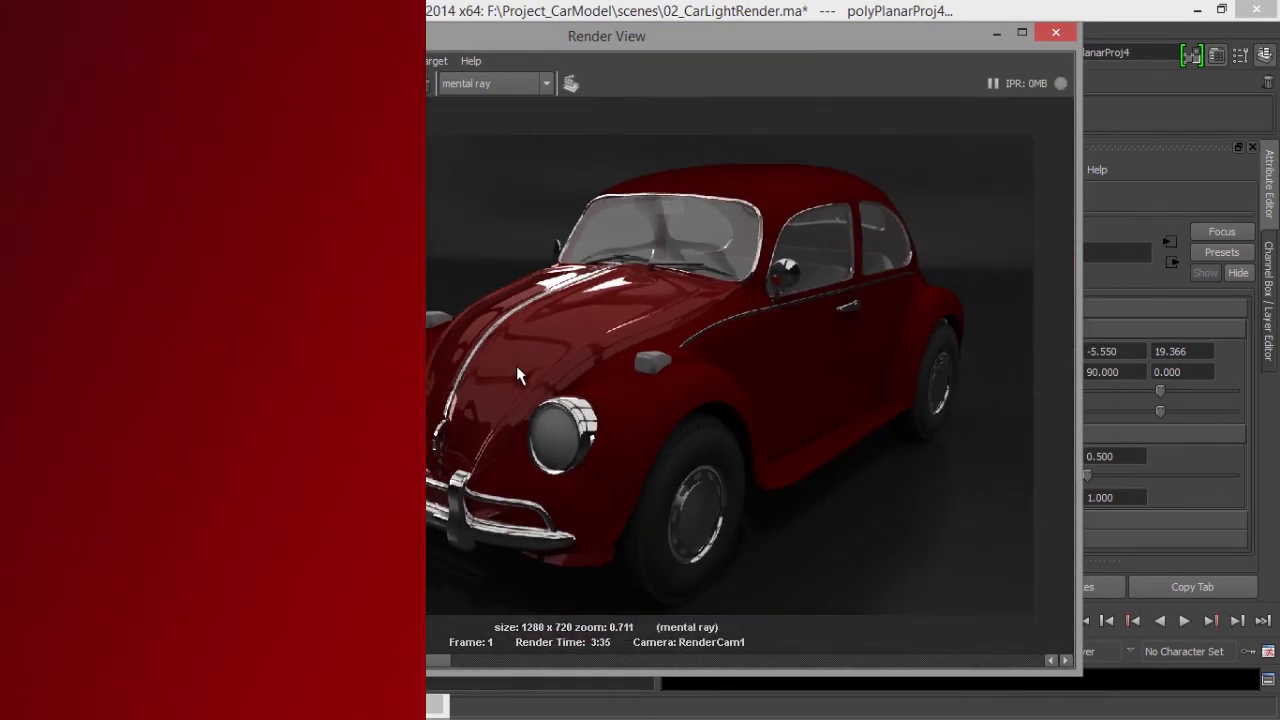